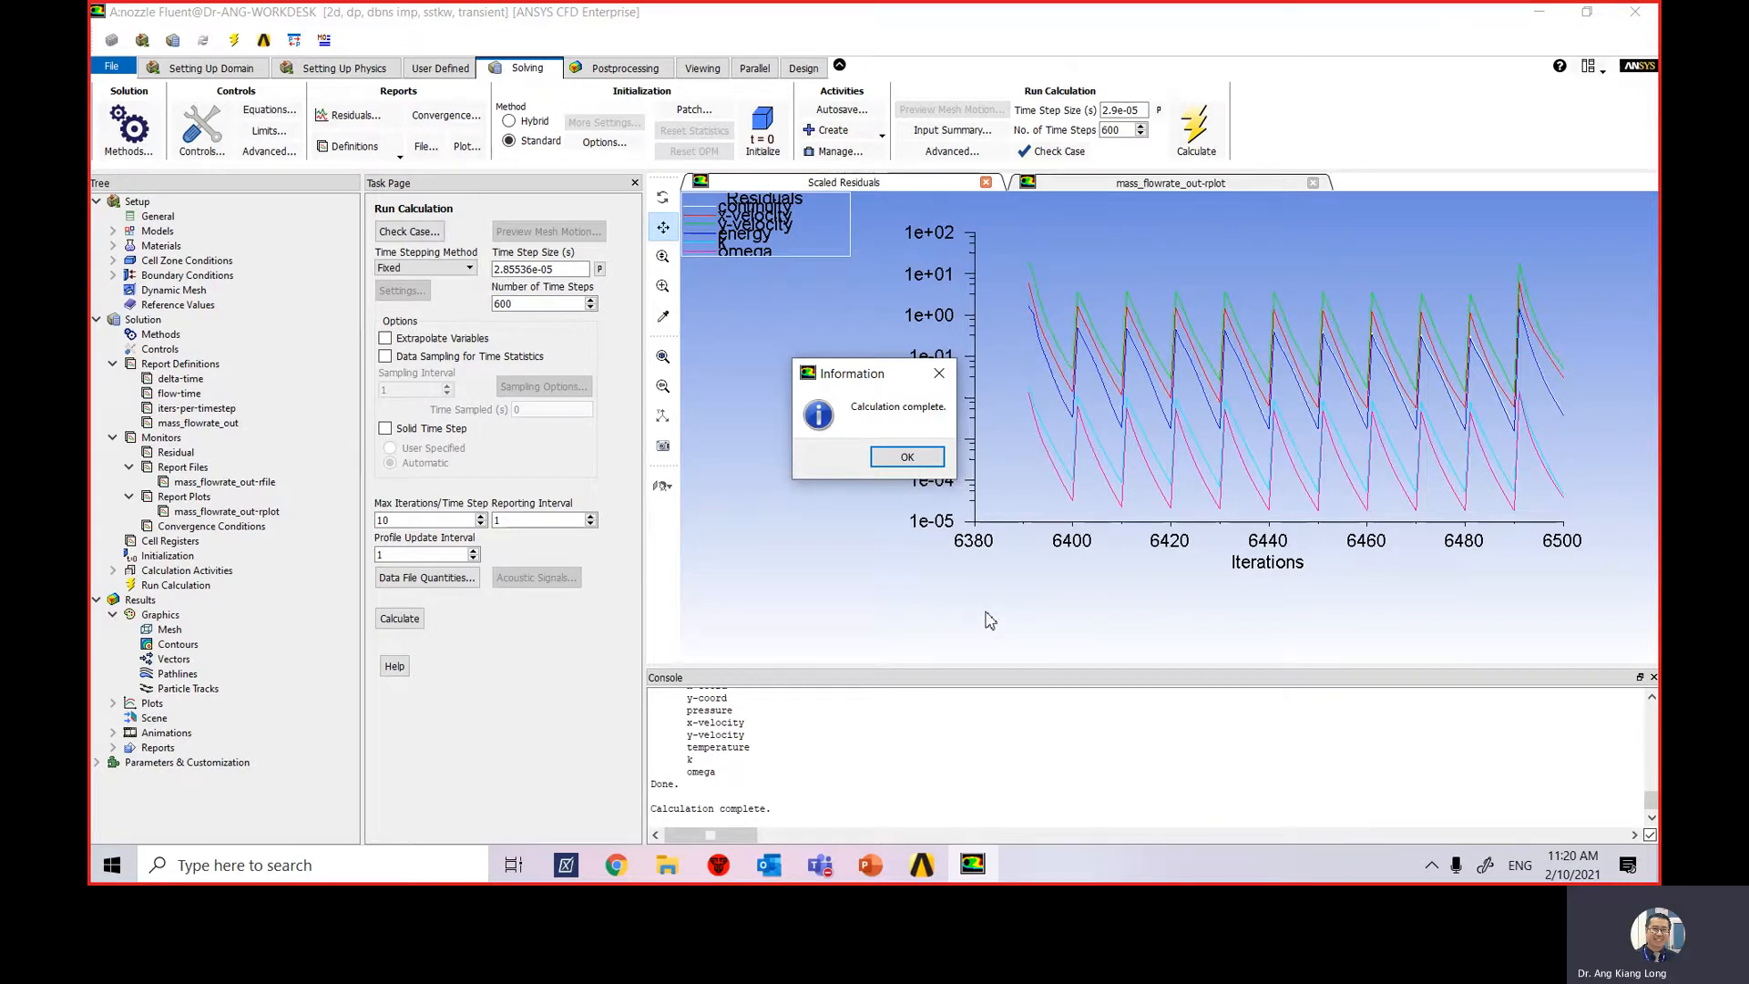
Dismiss the calculation-complete notice and display the mass_flowrate_out-rplot graph.
left_click(907, 457)
left_click(1152, 184)
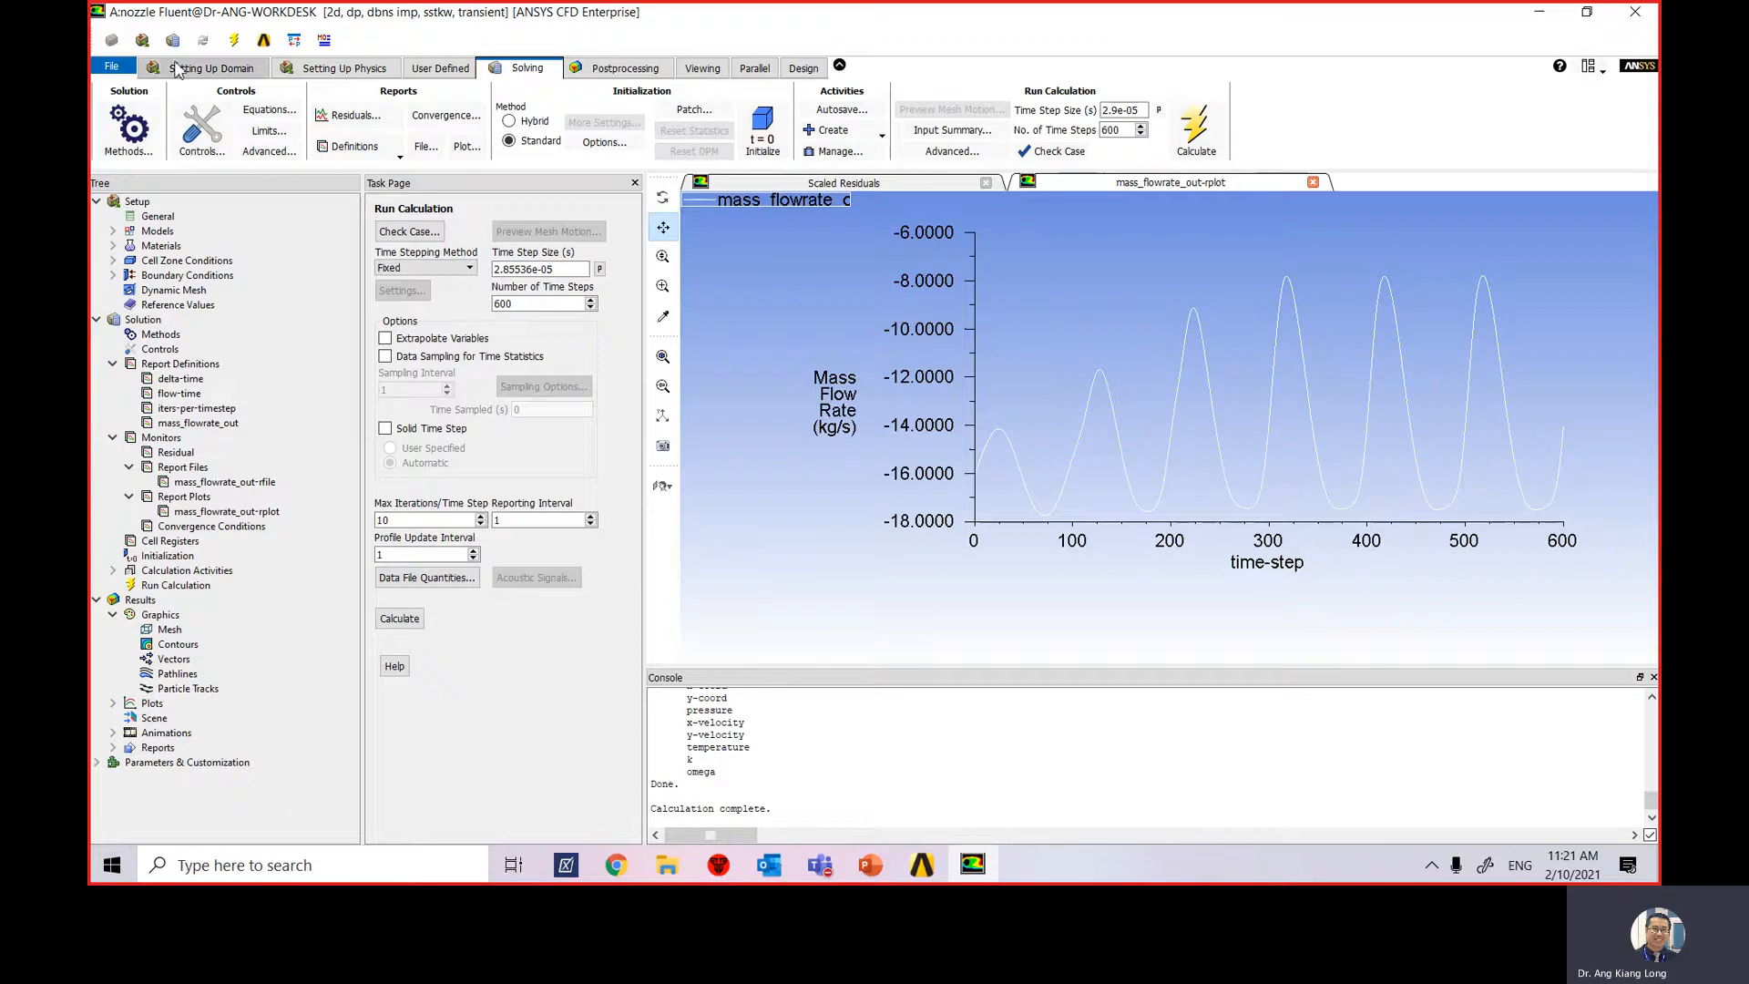
Export the case and data files as noz_uns, overwriting the existing case file.
left_click(113, 71)
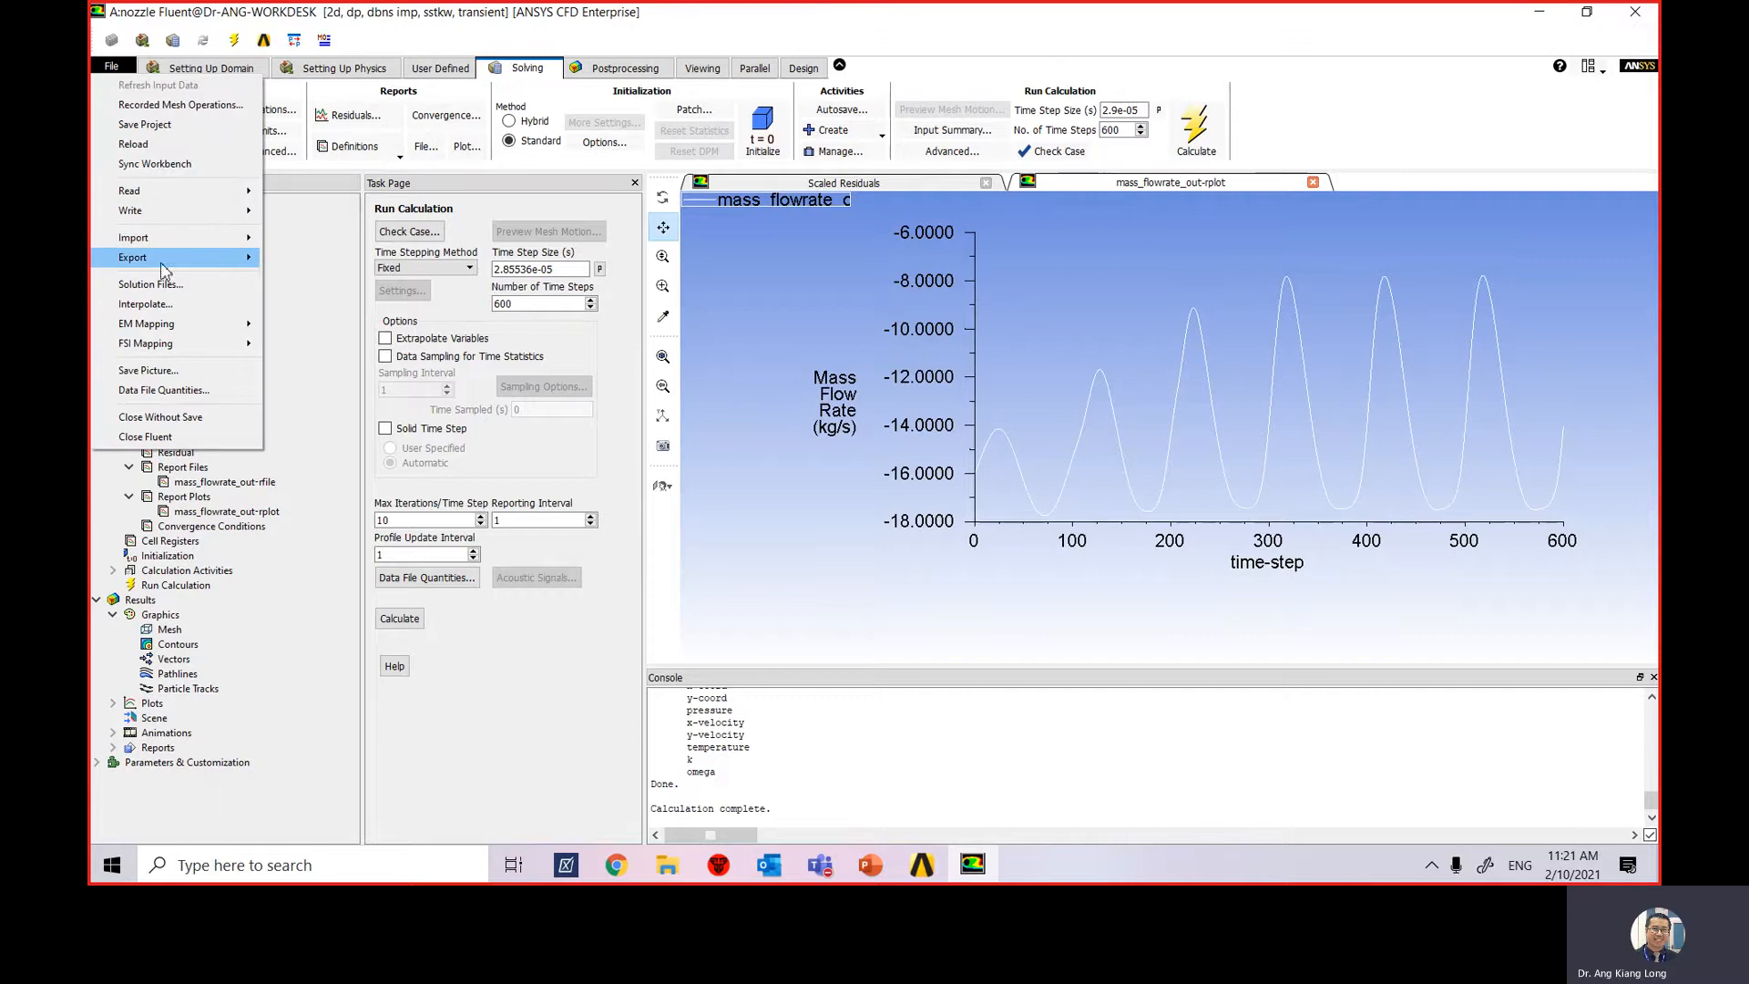
mouse_move(205, 264)
left_click(346, 304)
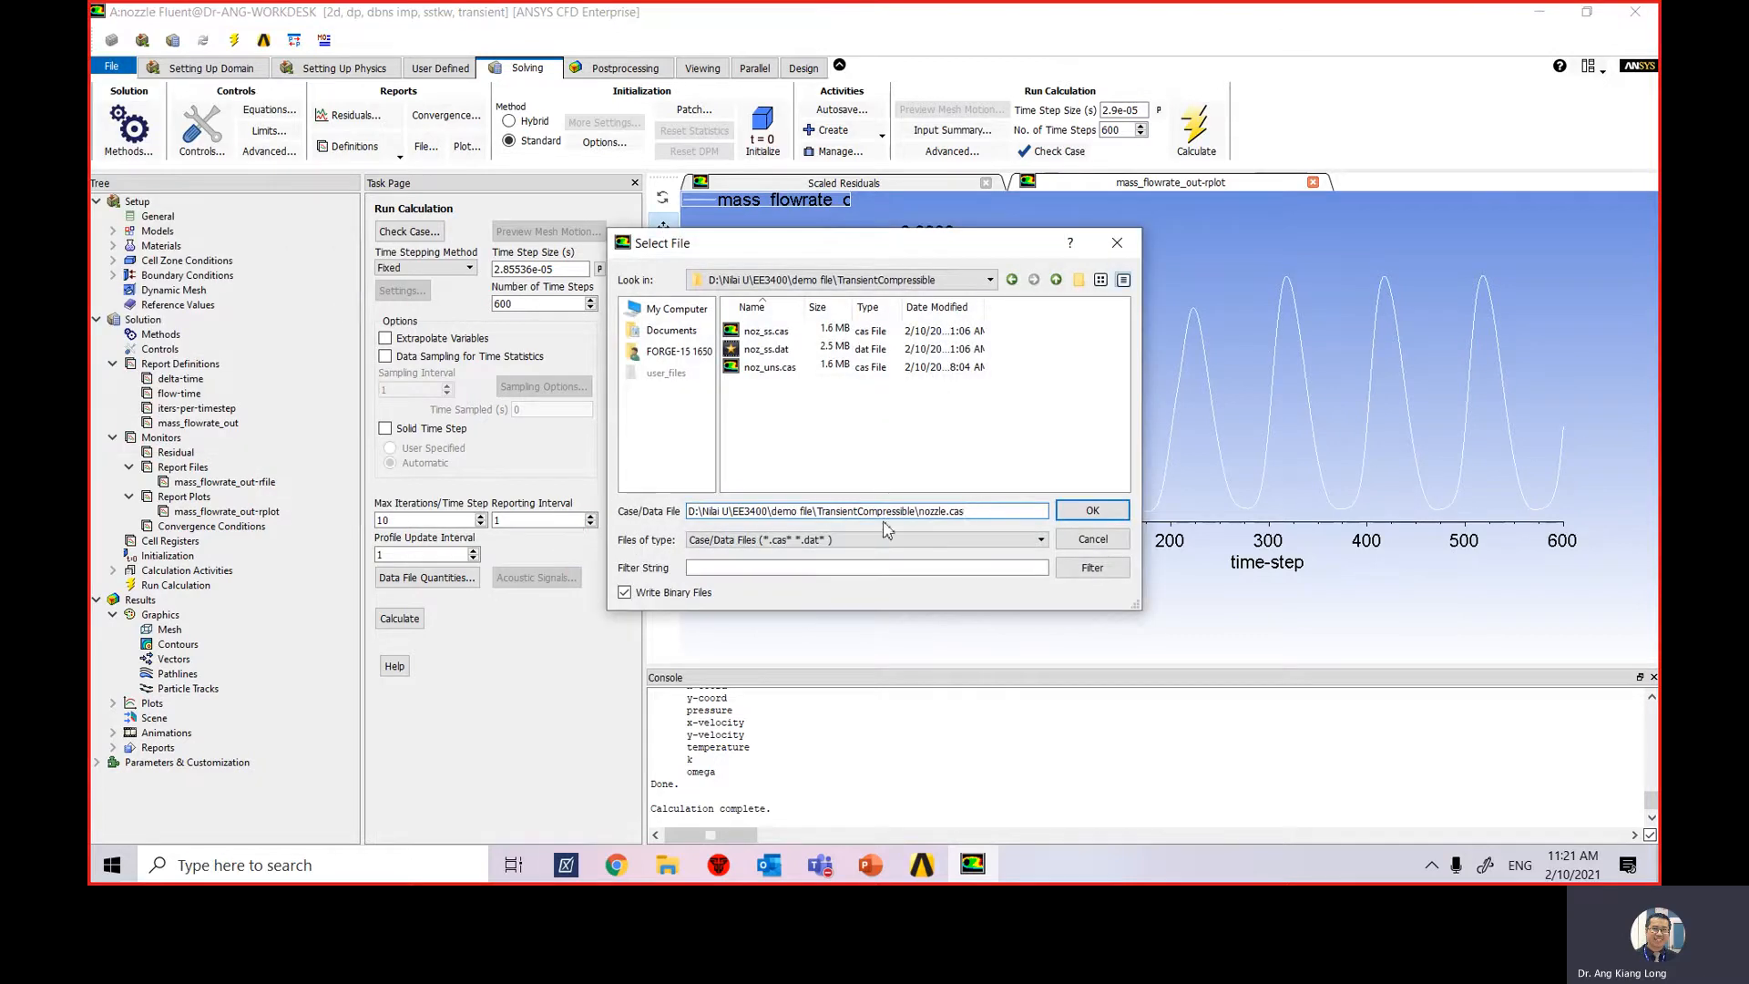
left_click_drag(967, 511, 588, 520)
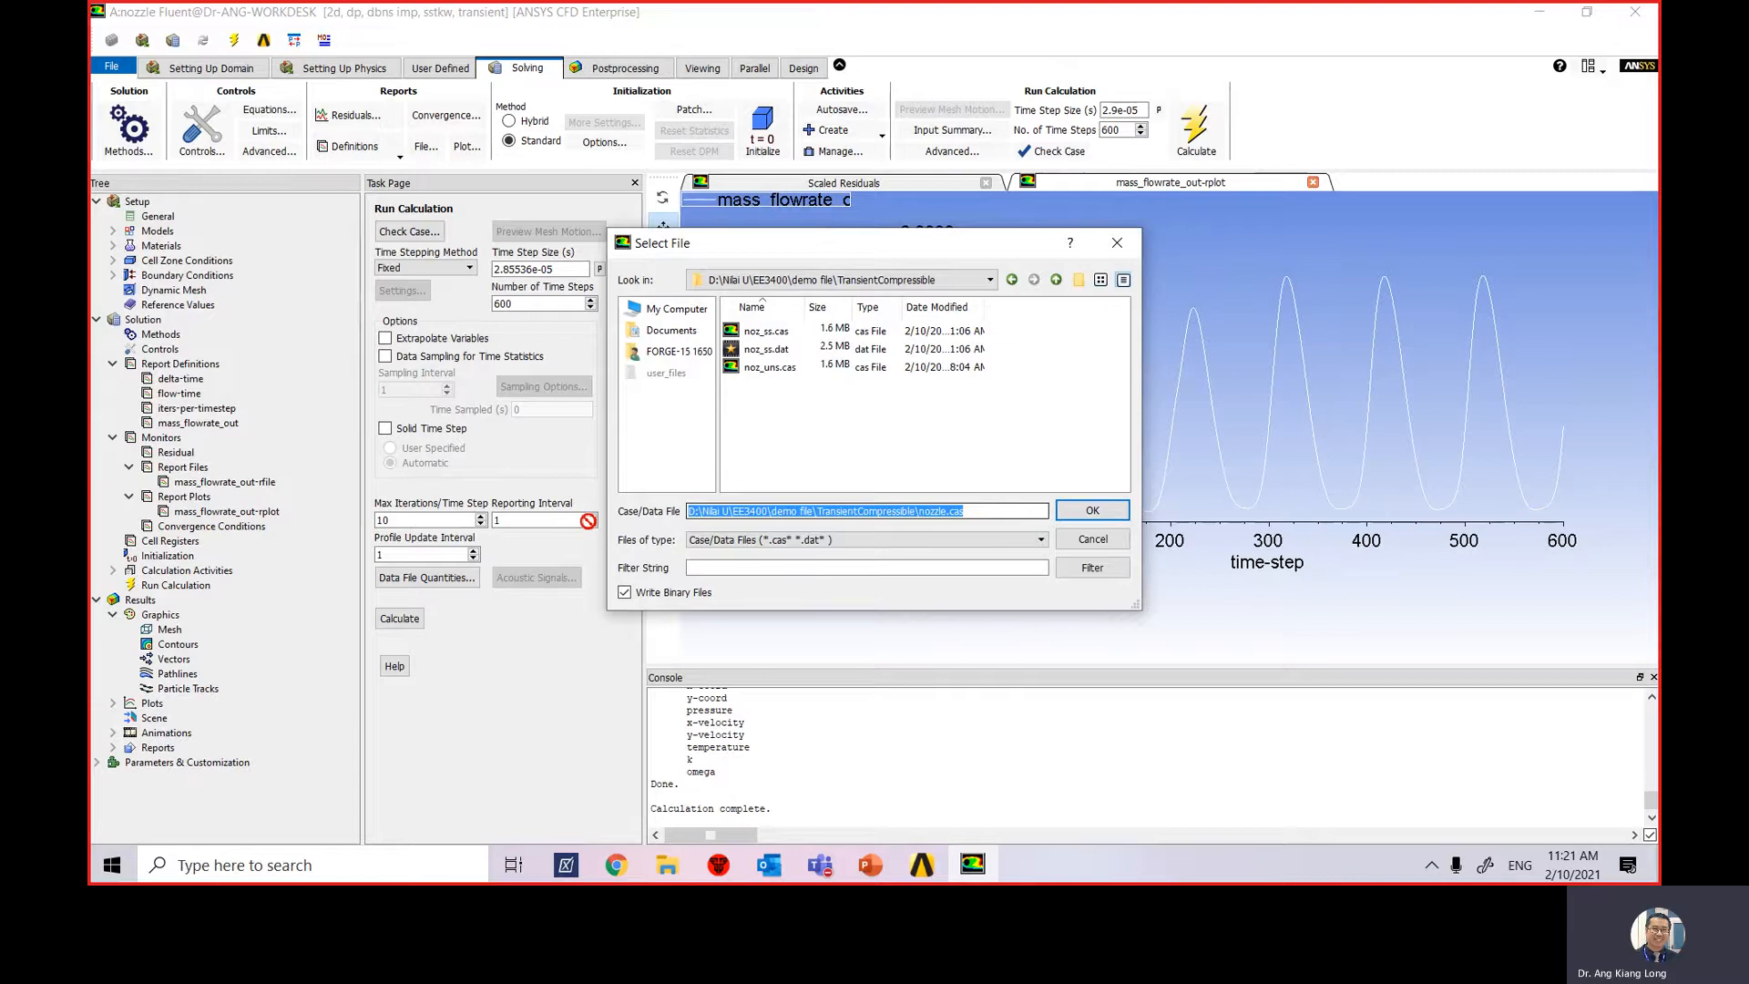
type("noz")
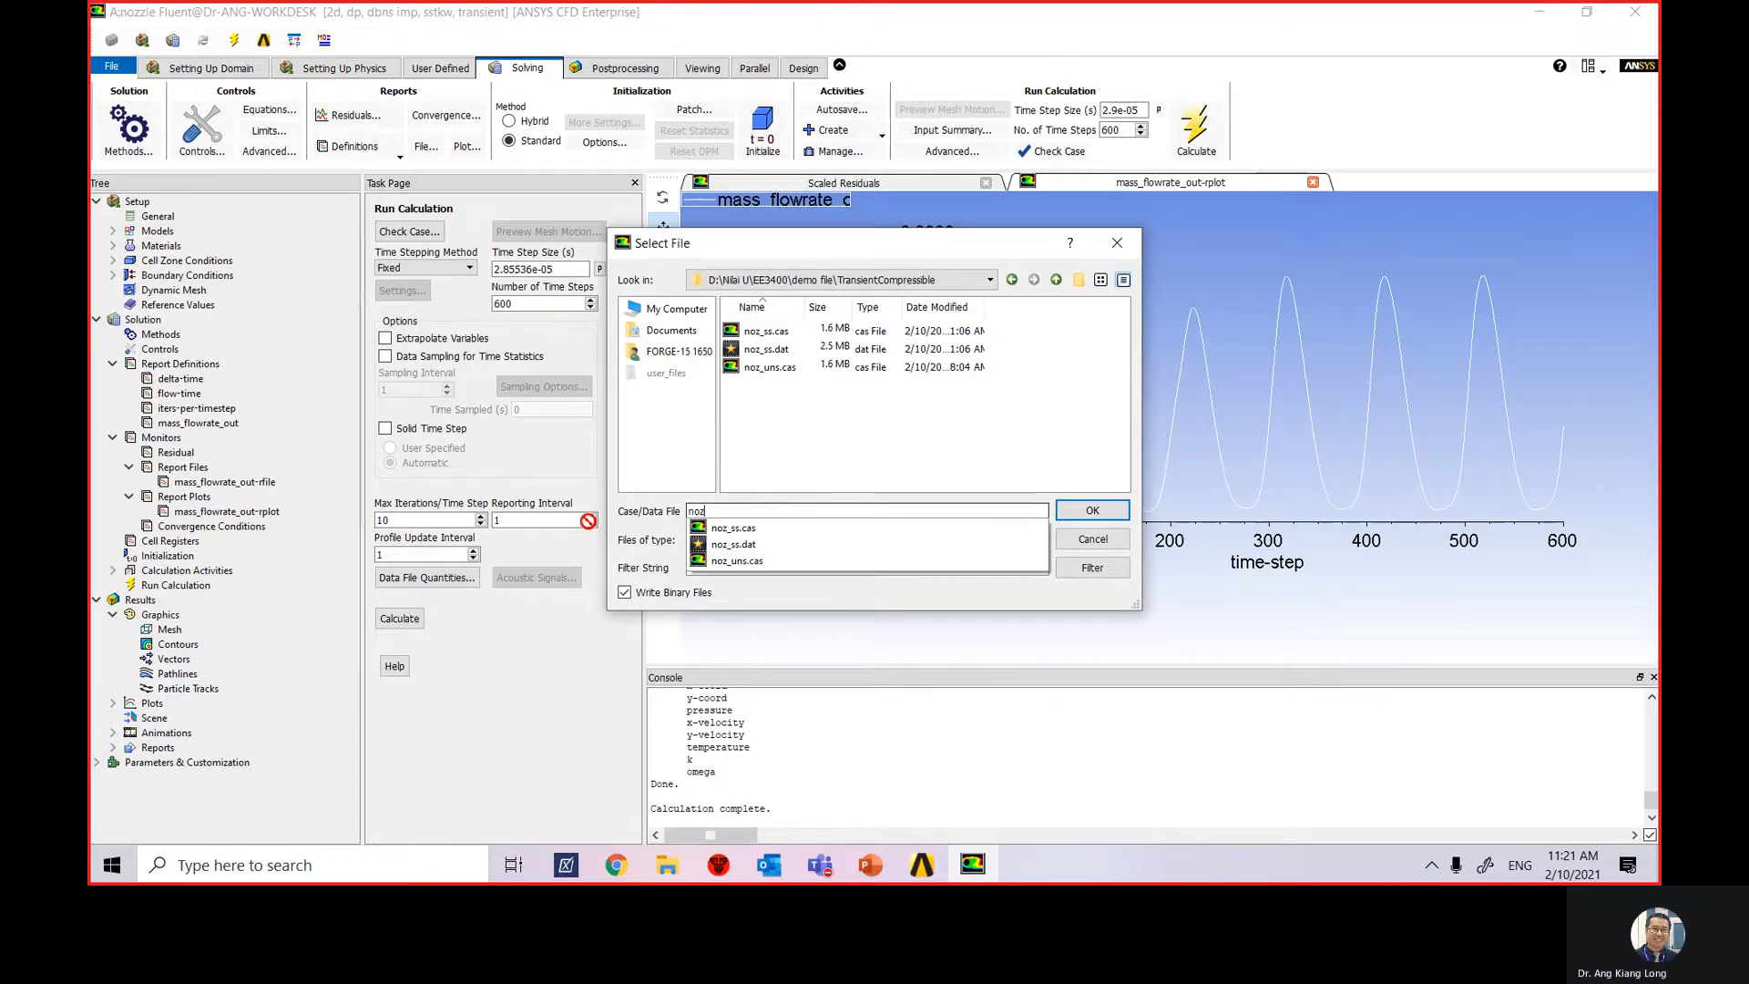
type("_uns")
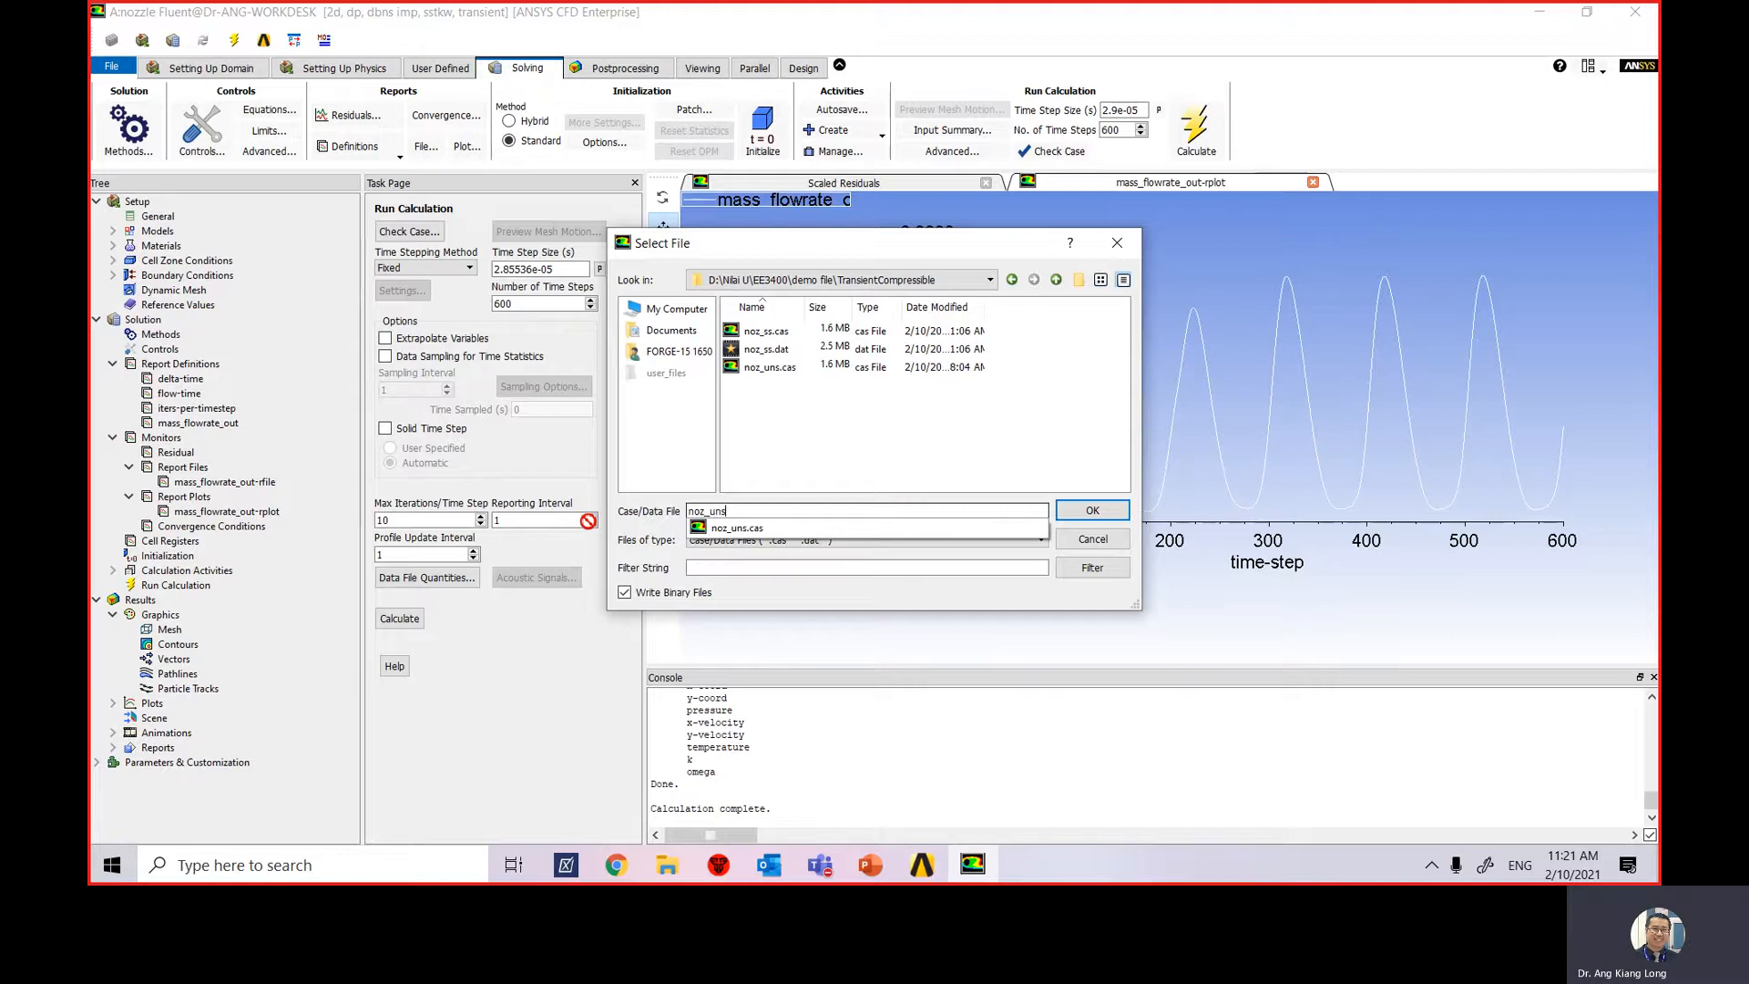
left_click(1082, 511)
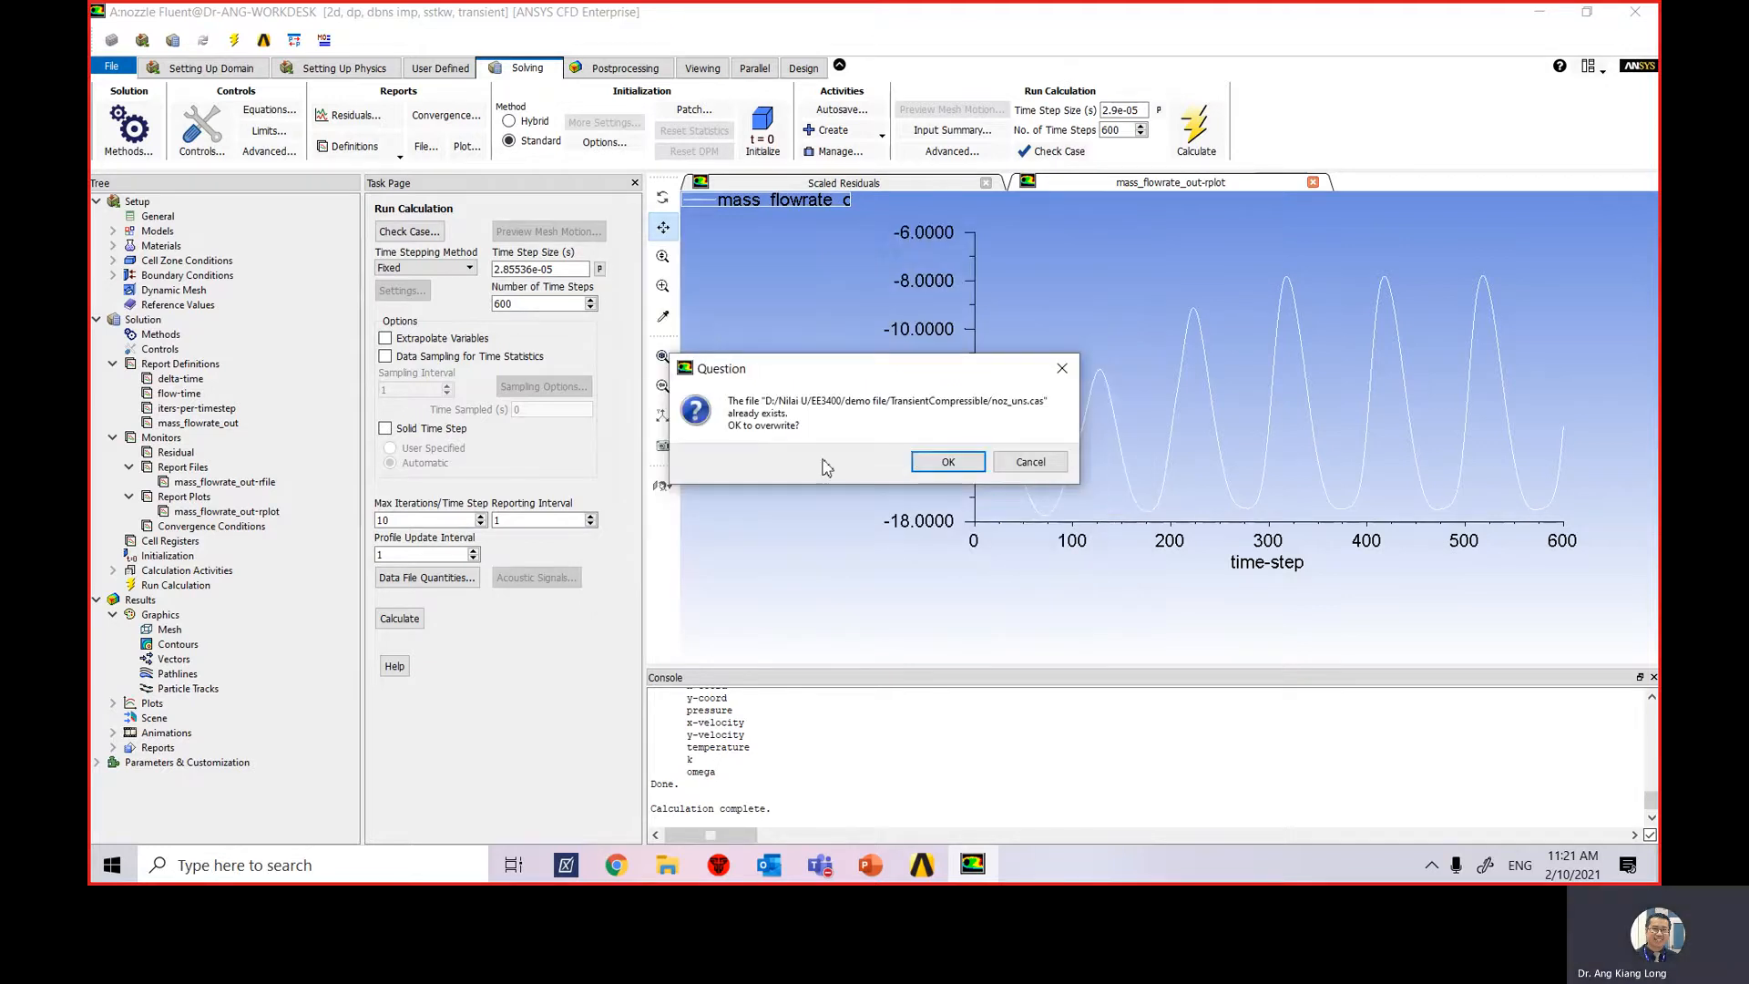
left_click(938, 462)
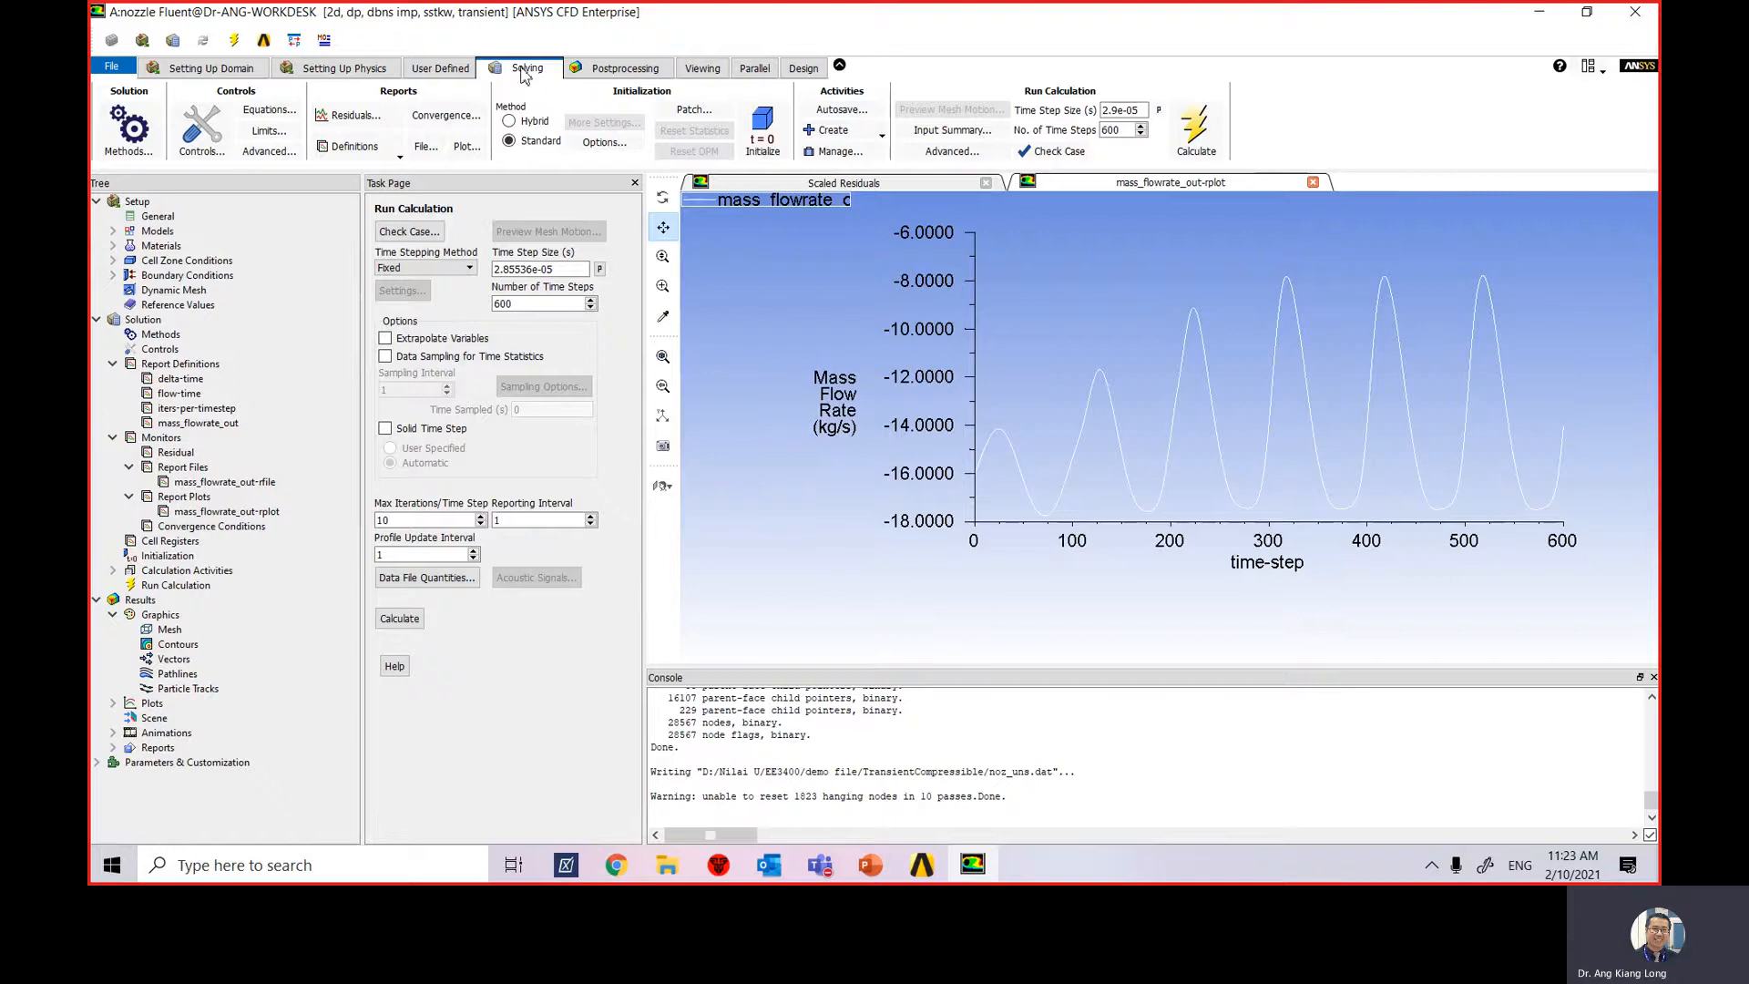
Configure autosave to save the data file every 10 time steps and the associated case files each time.
left_click(856, 109)
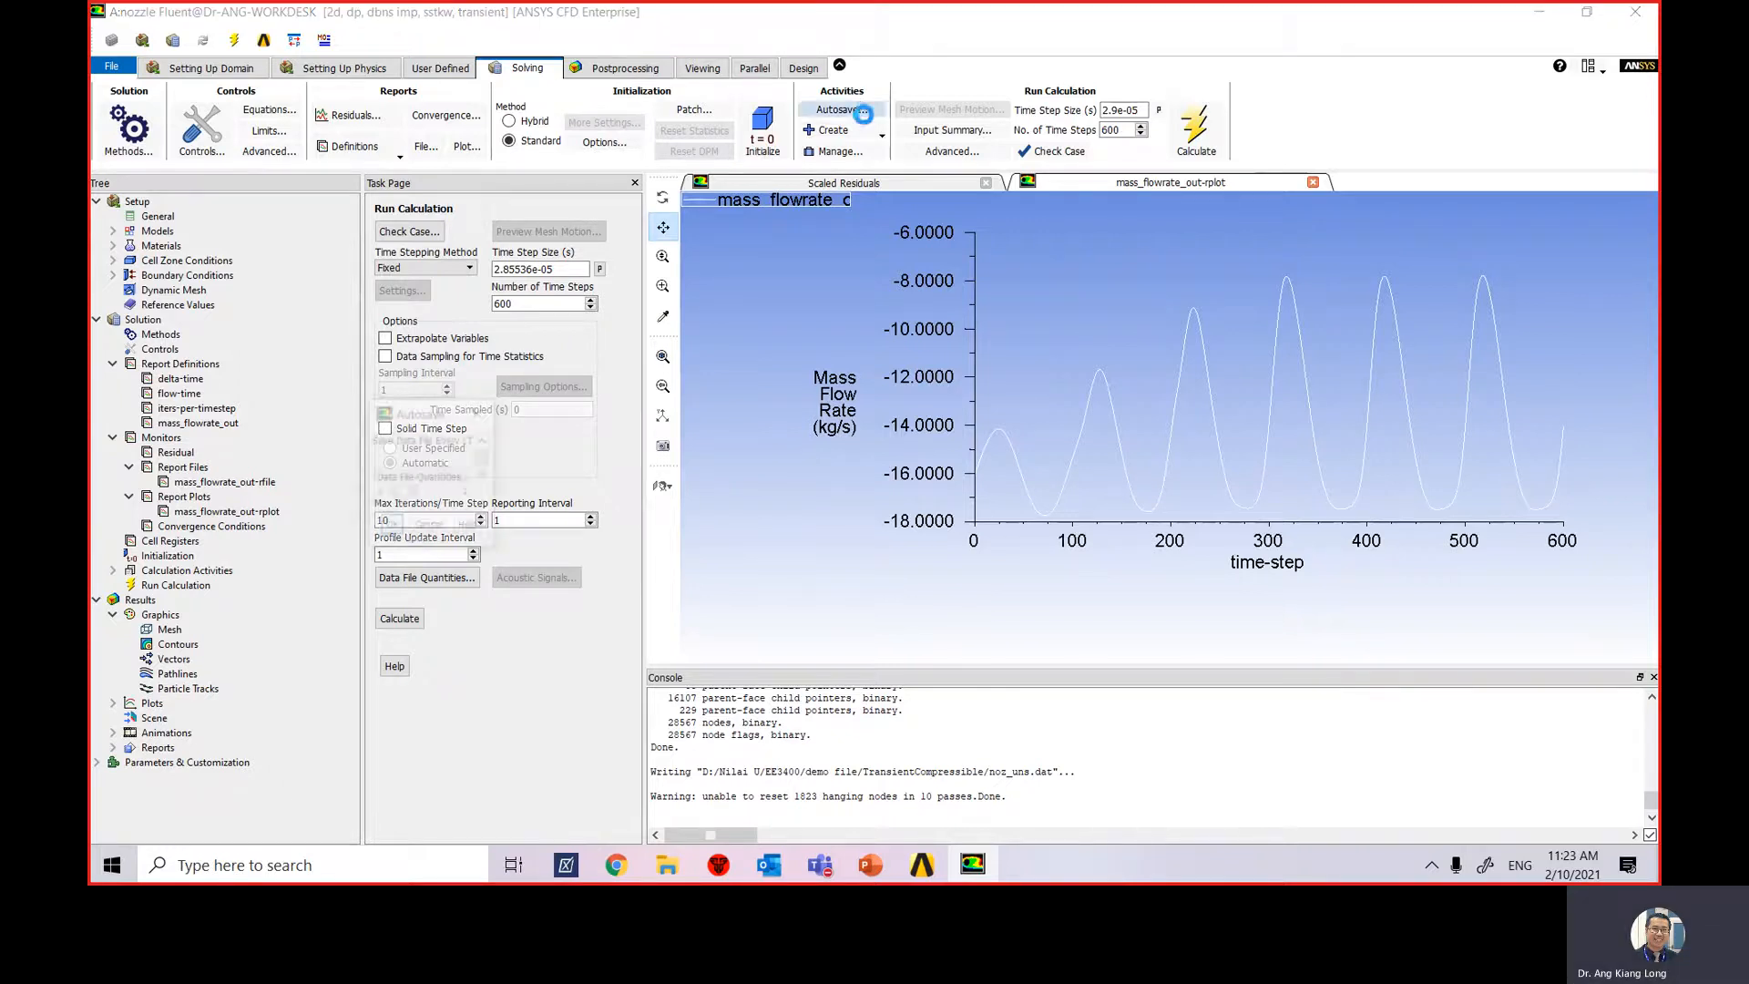
left_click_drag(519, 415, 893, 267)
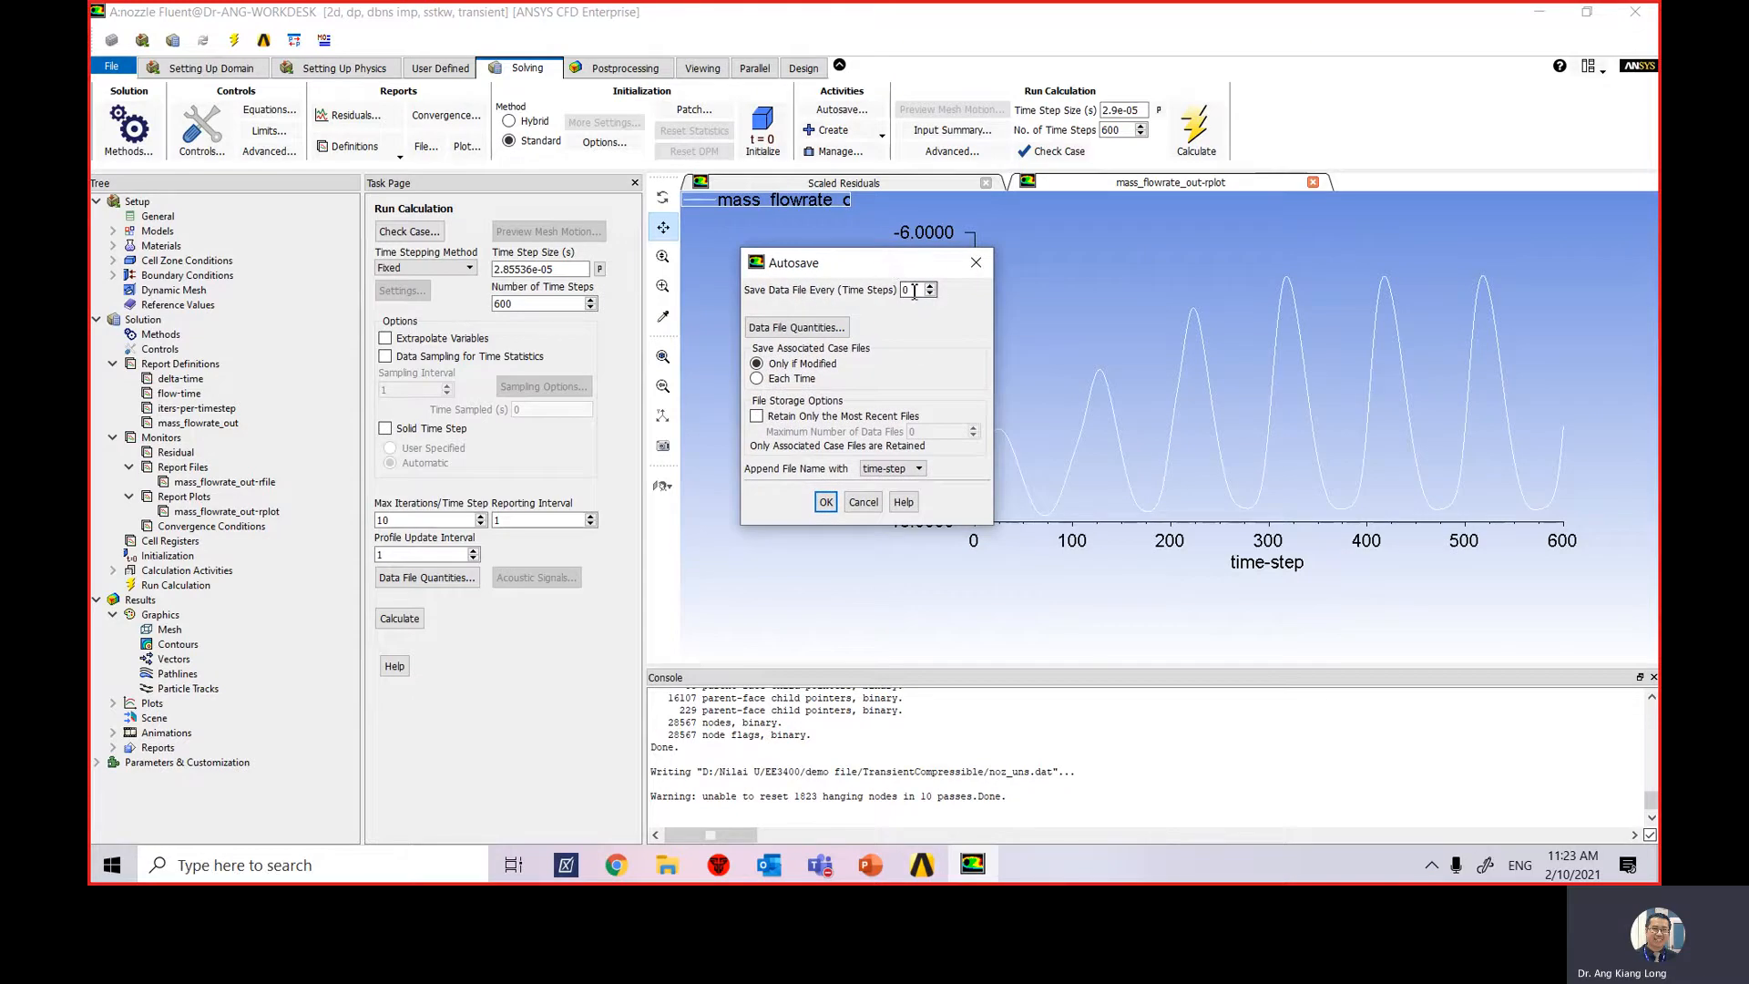
double_click(902, 290)
type("5")
left_click(756, 379)
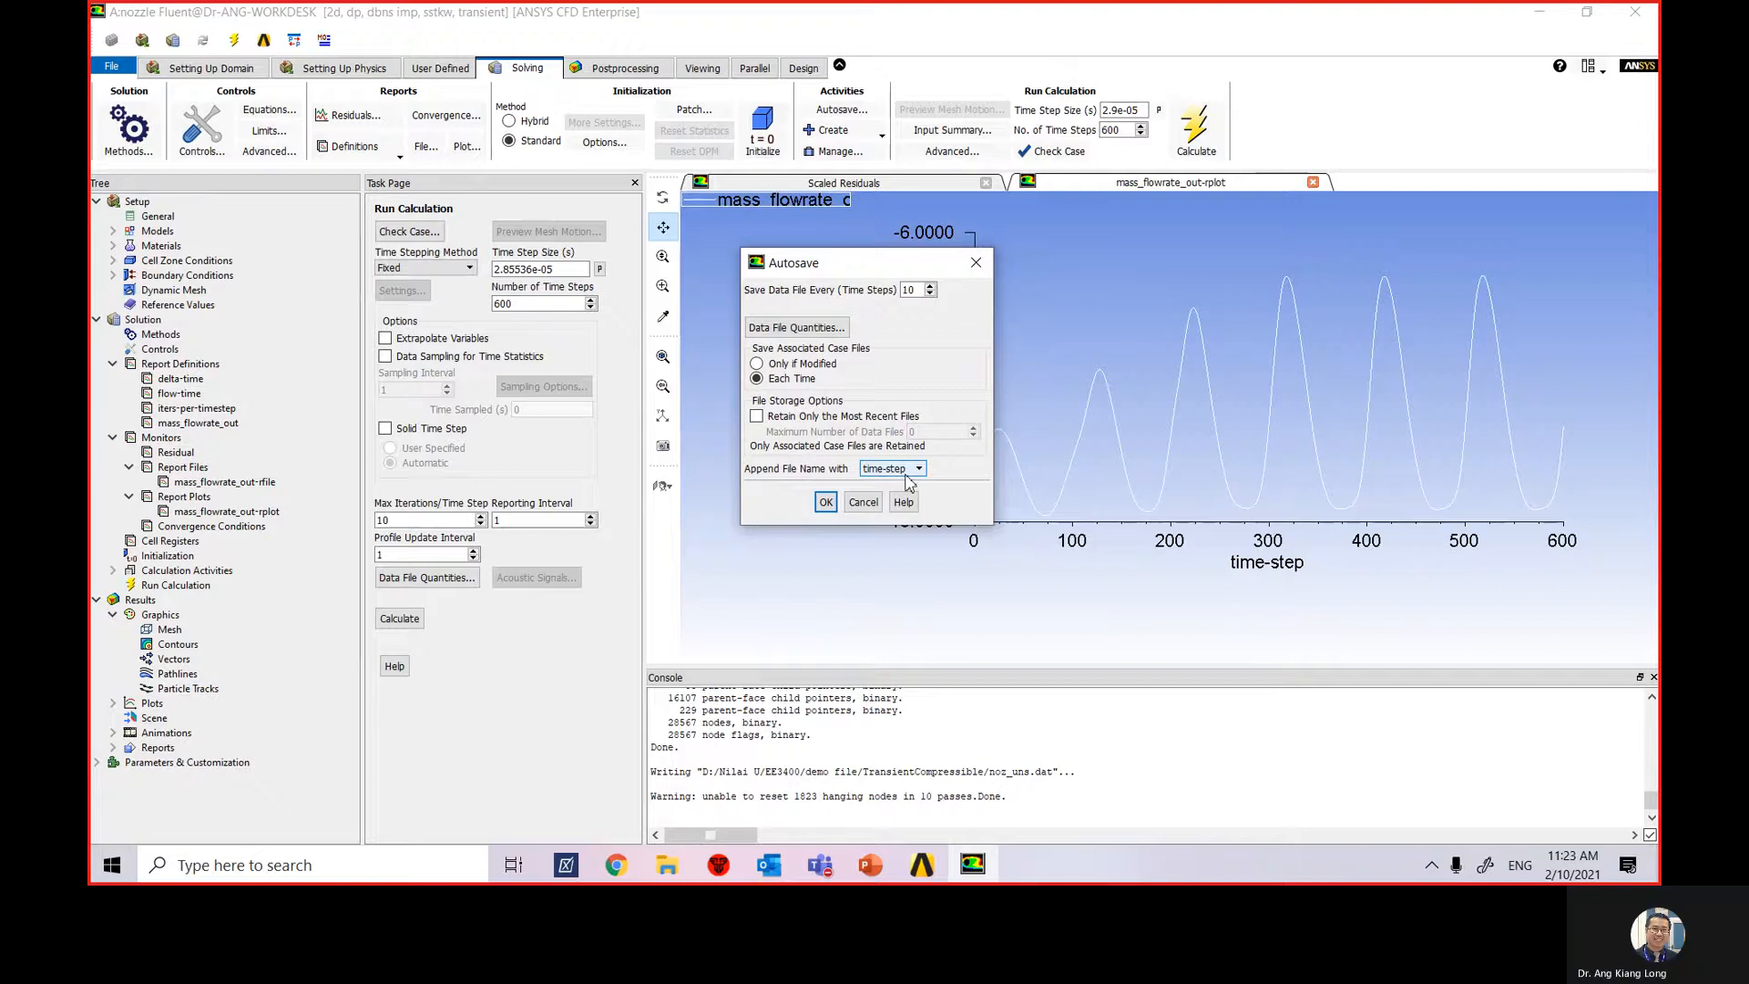
left_click(827, 503)
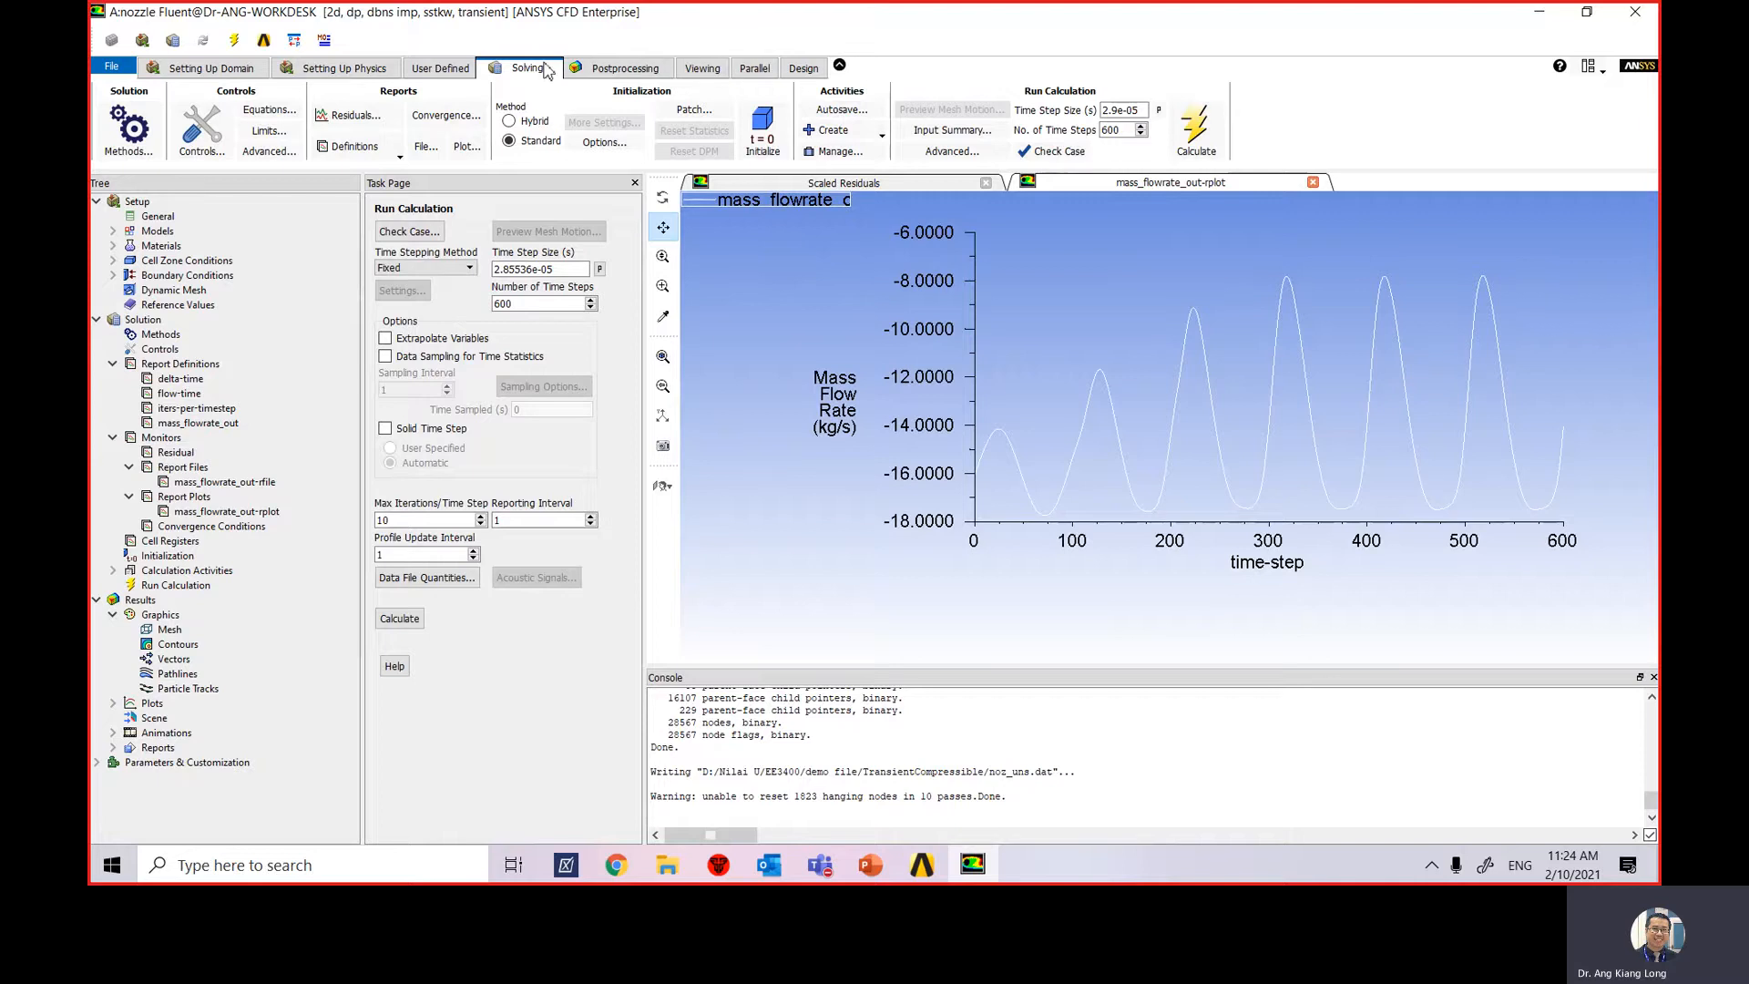
Start a solution animation definition named pressure, recording after every 1 time step with In Memory storage.
left_click(880, 135)
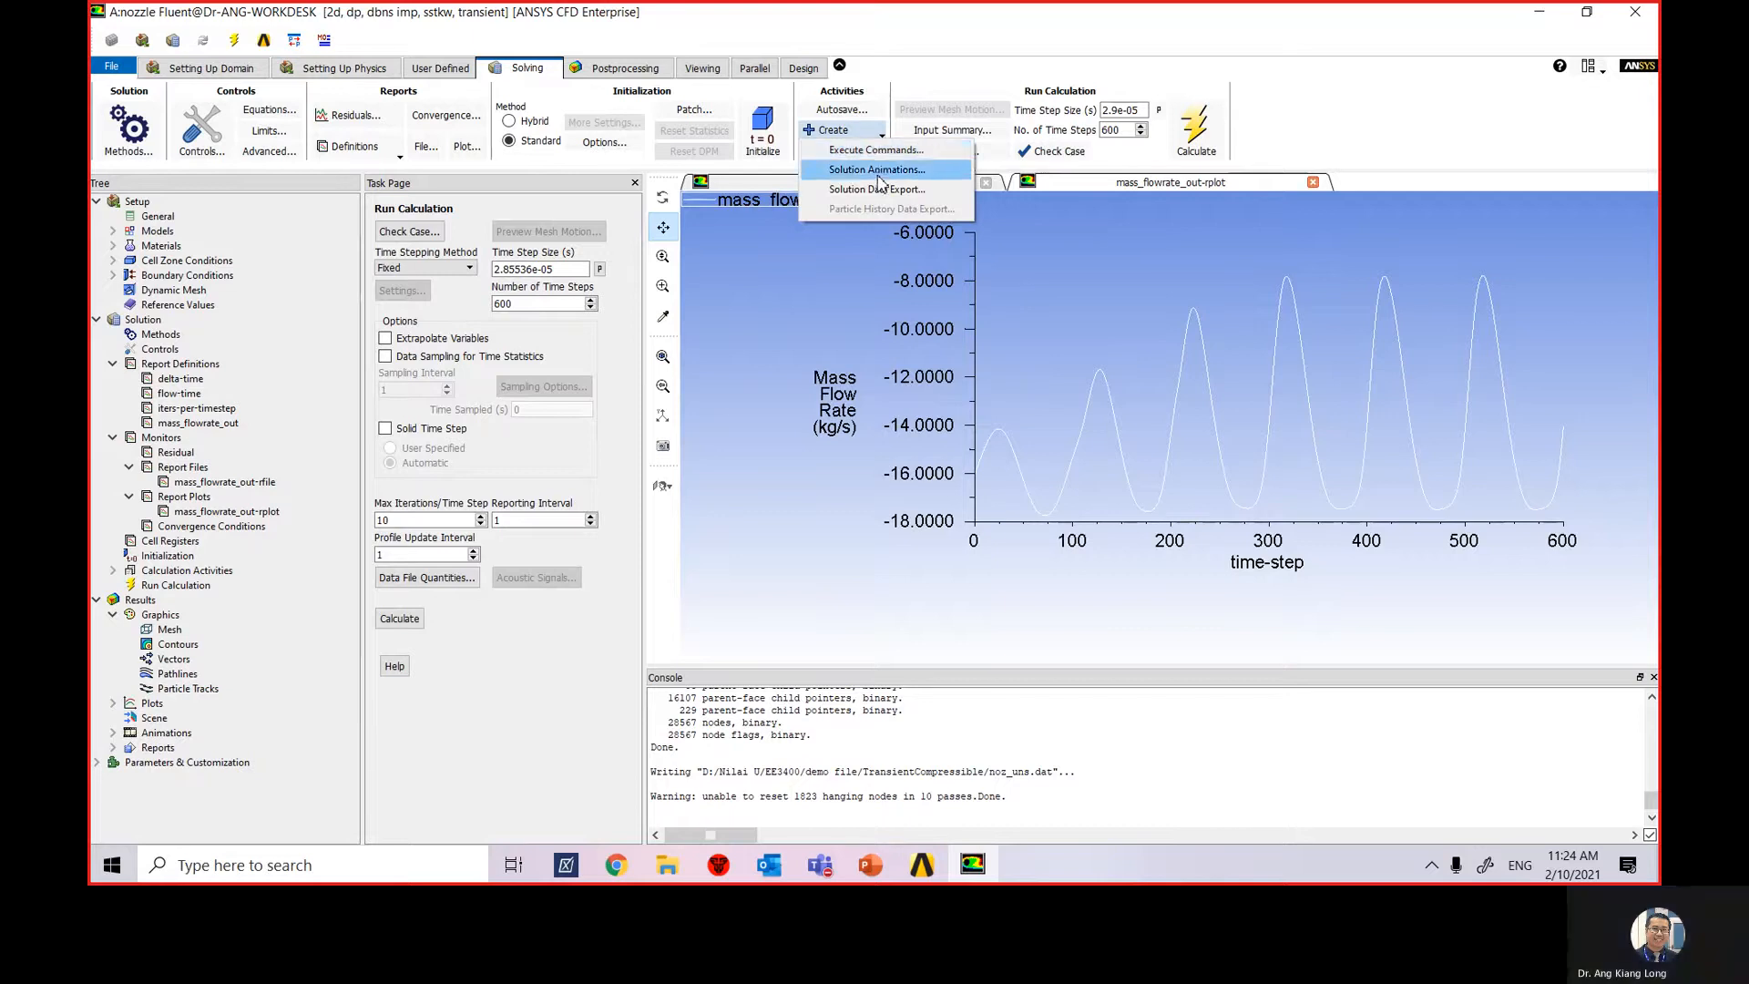
left_click(879, 175)
left_click_drag(606, 424, 916, 316)
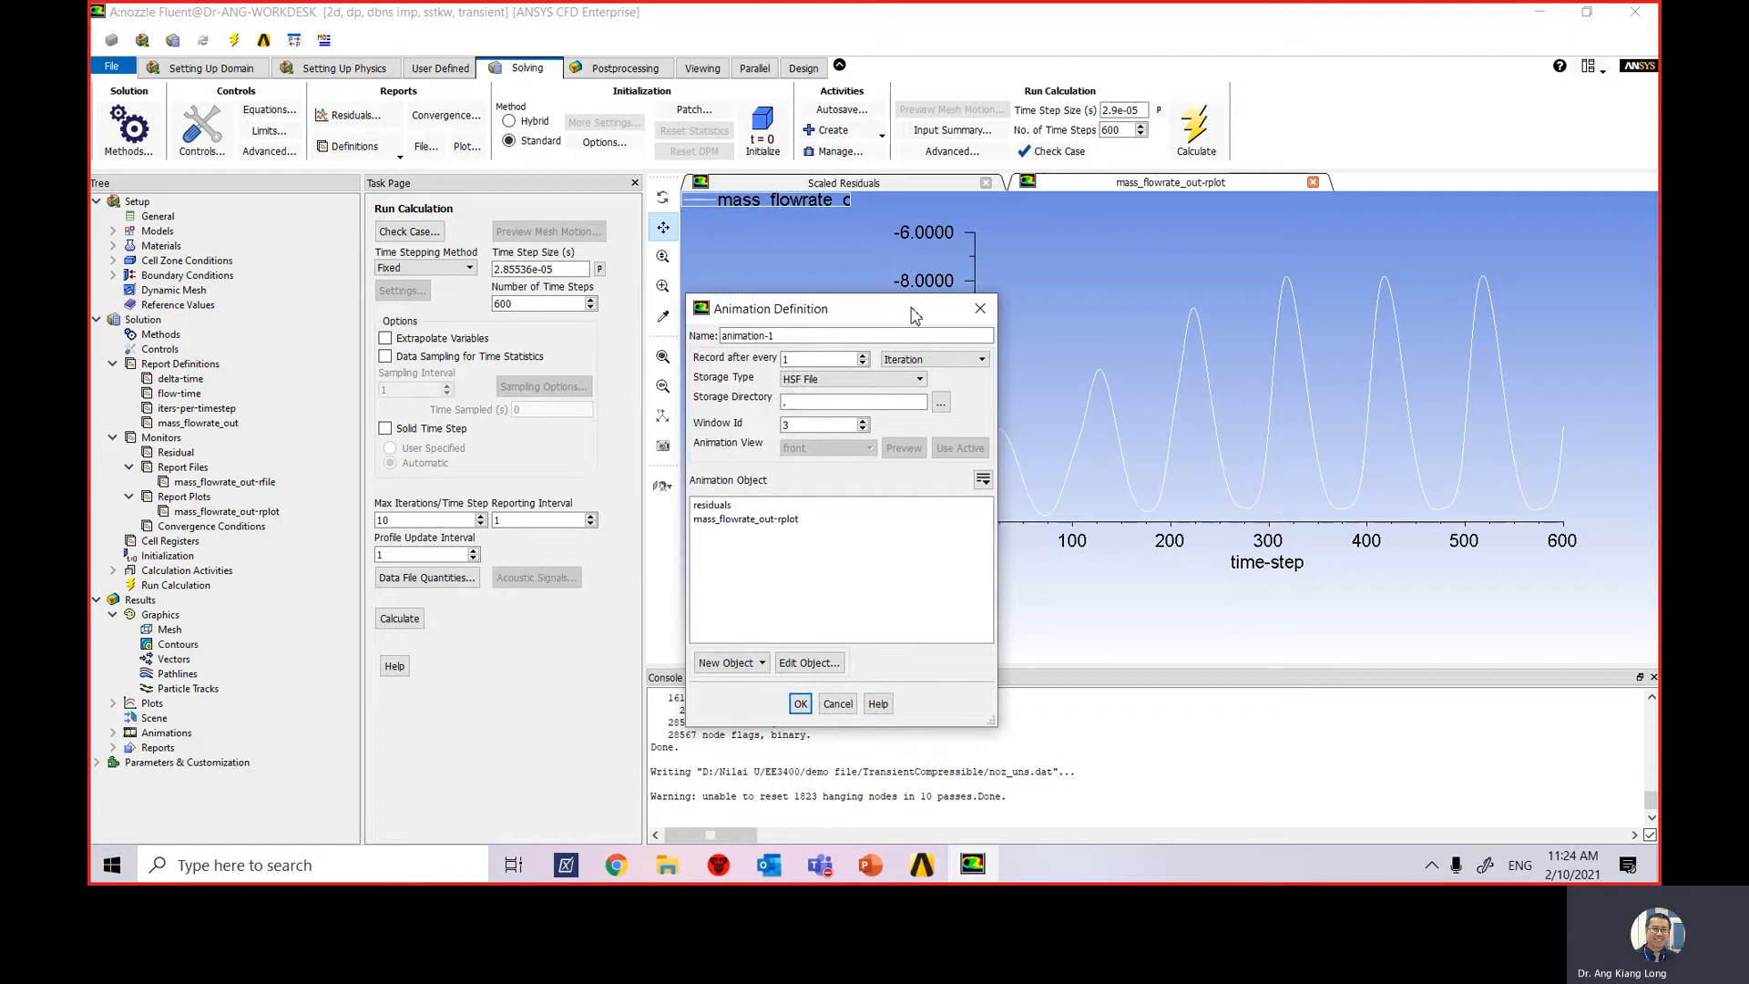
left_click_drag(794, 335, 671, 337)
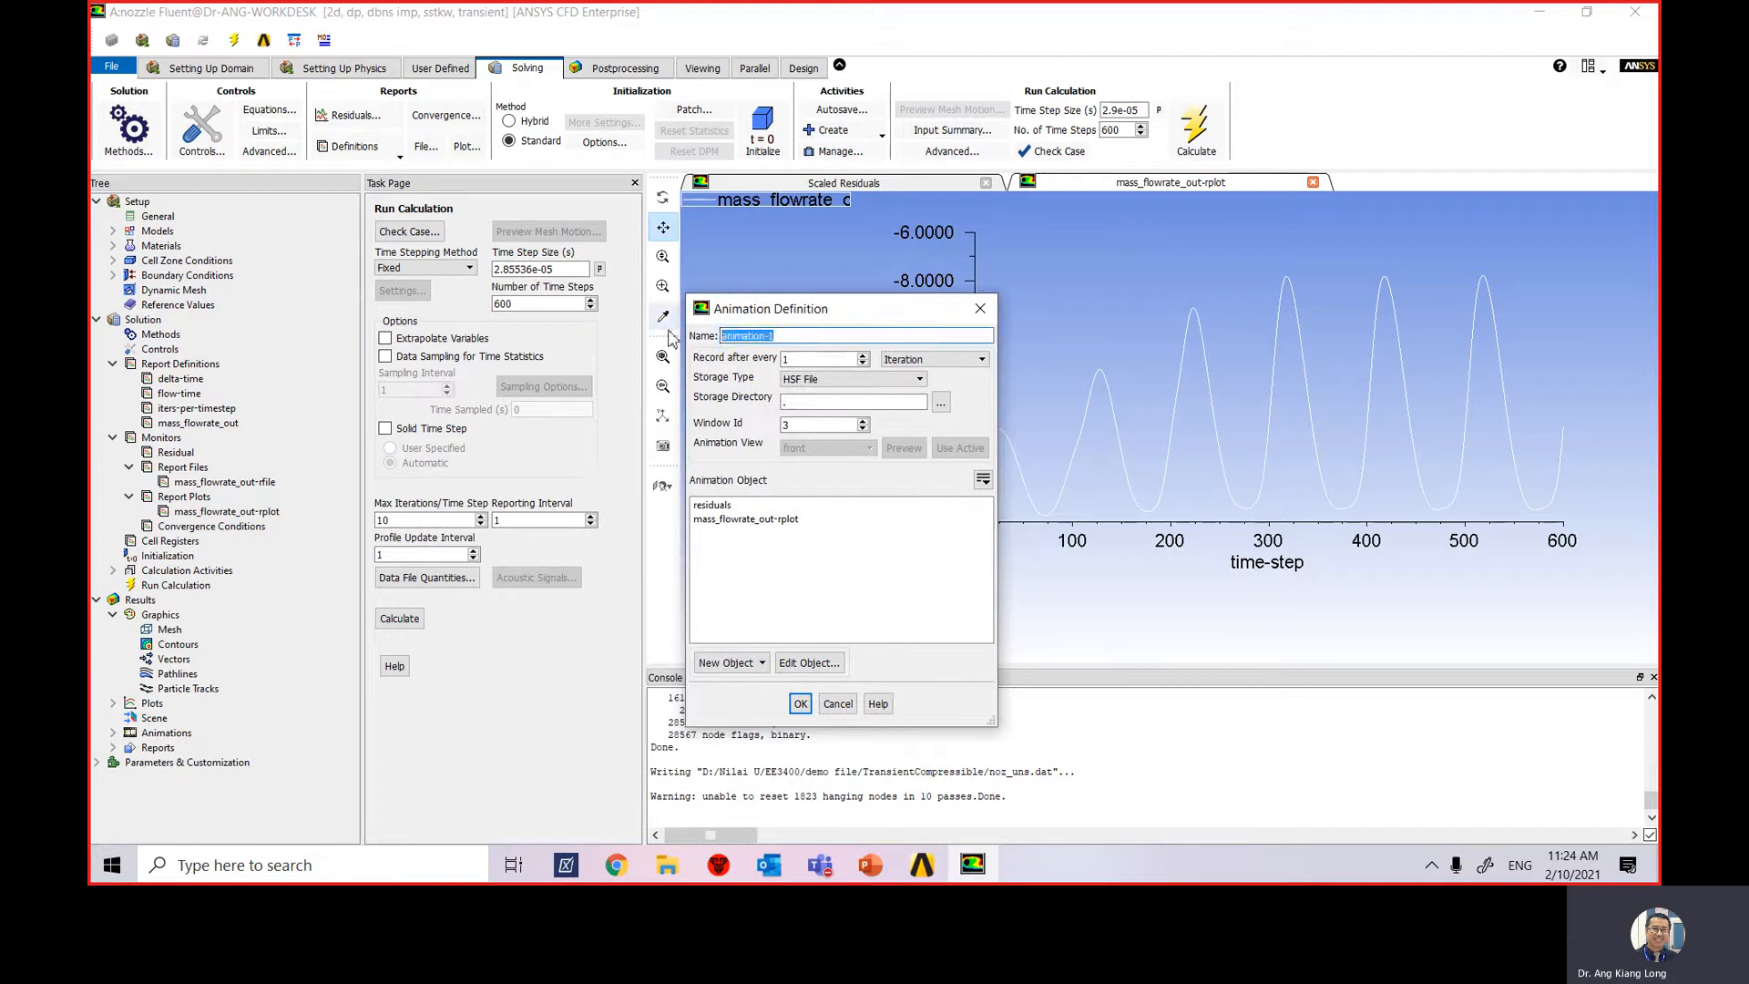
type("pressure")
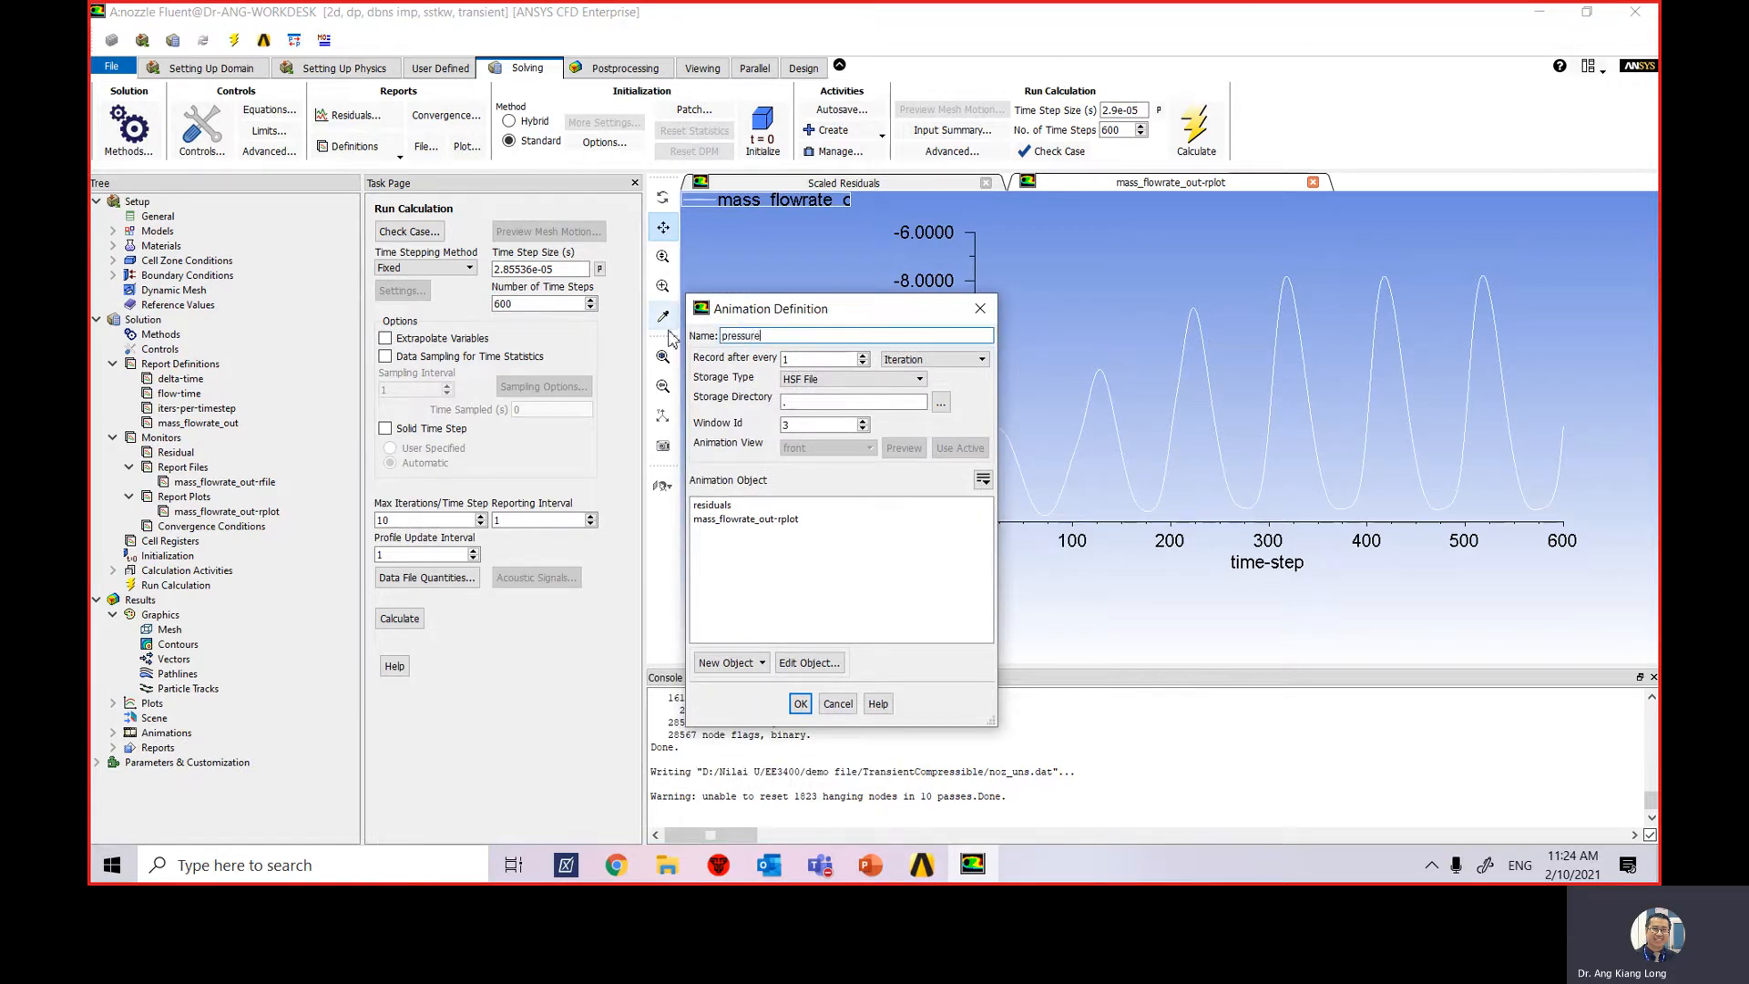
left_click(953, 363)
left_click(958, 384)
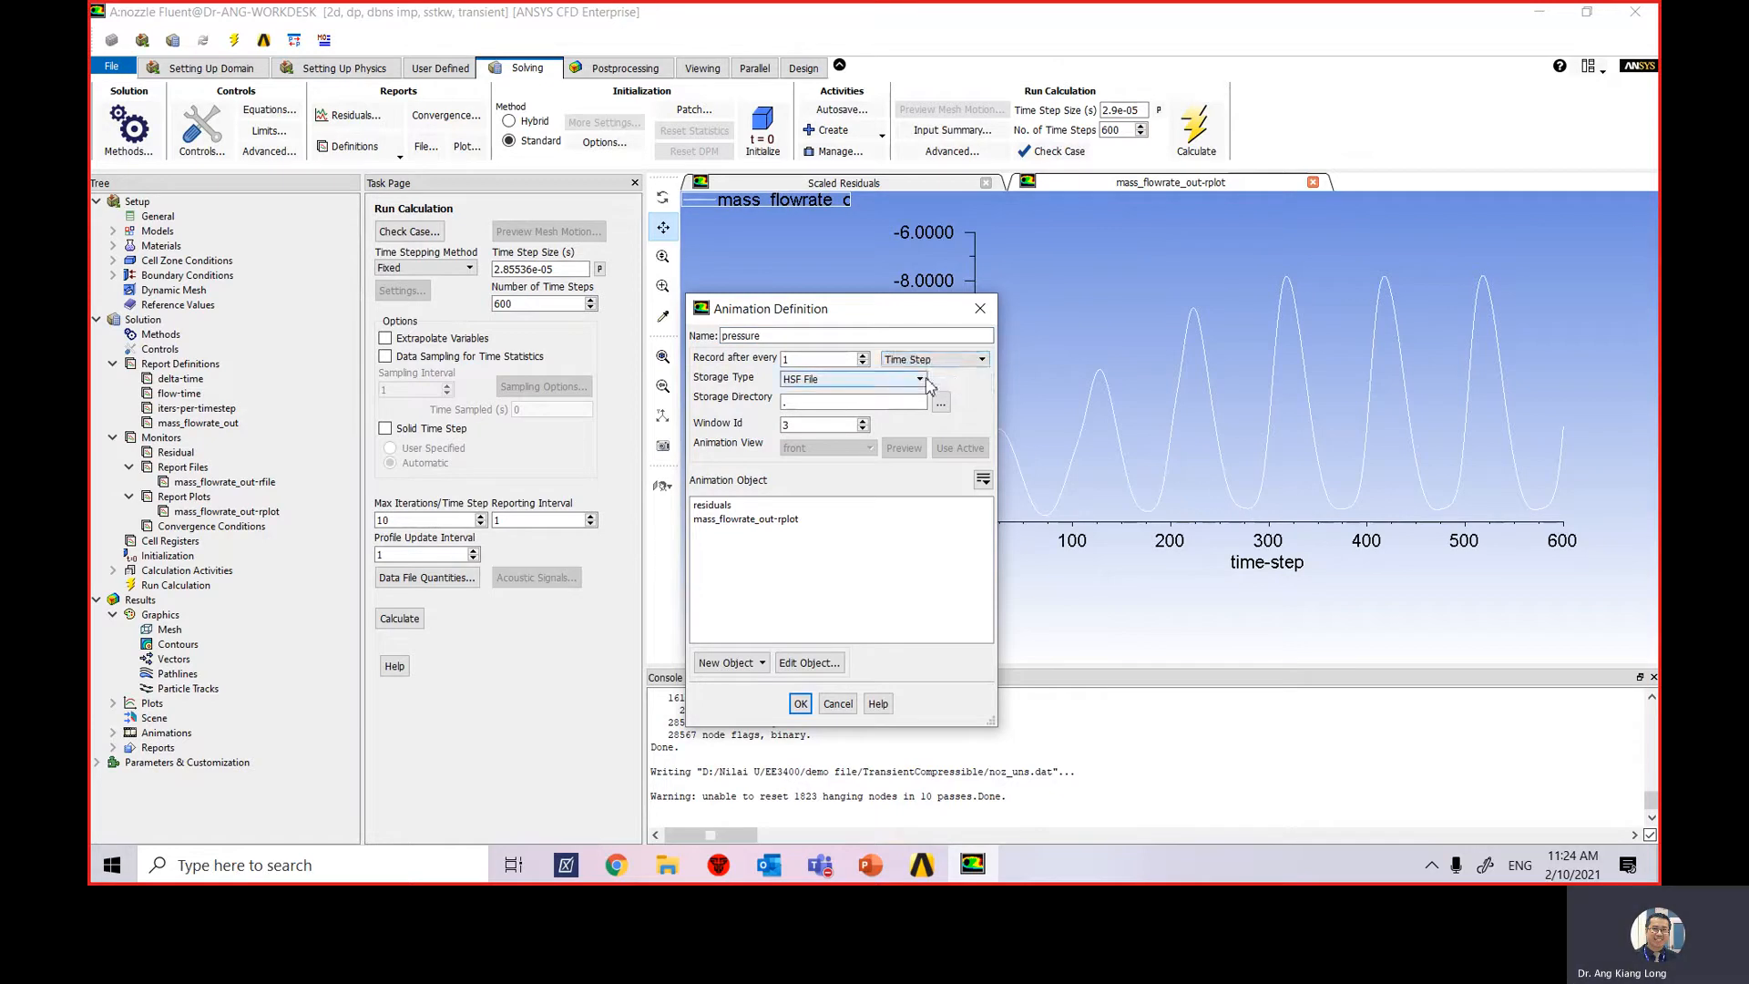
left_click(917, 383)
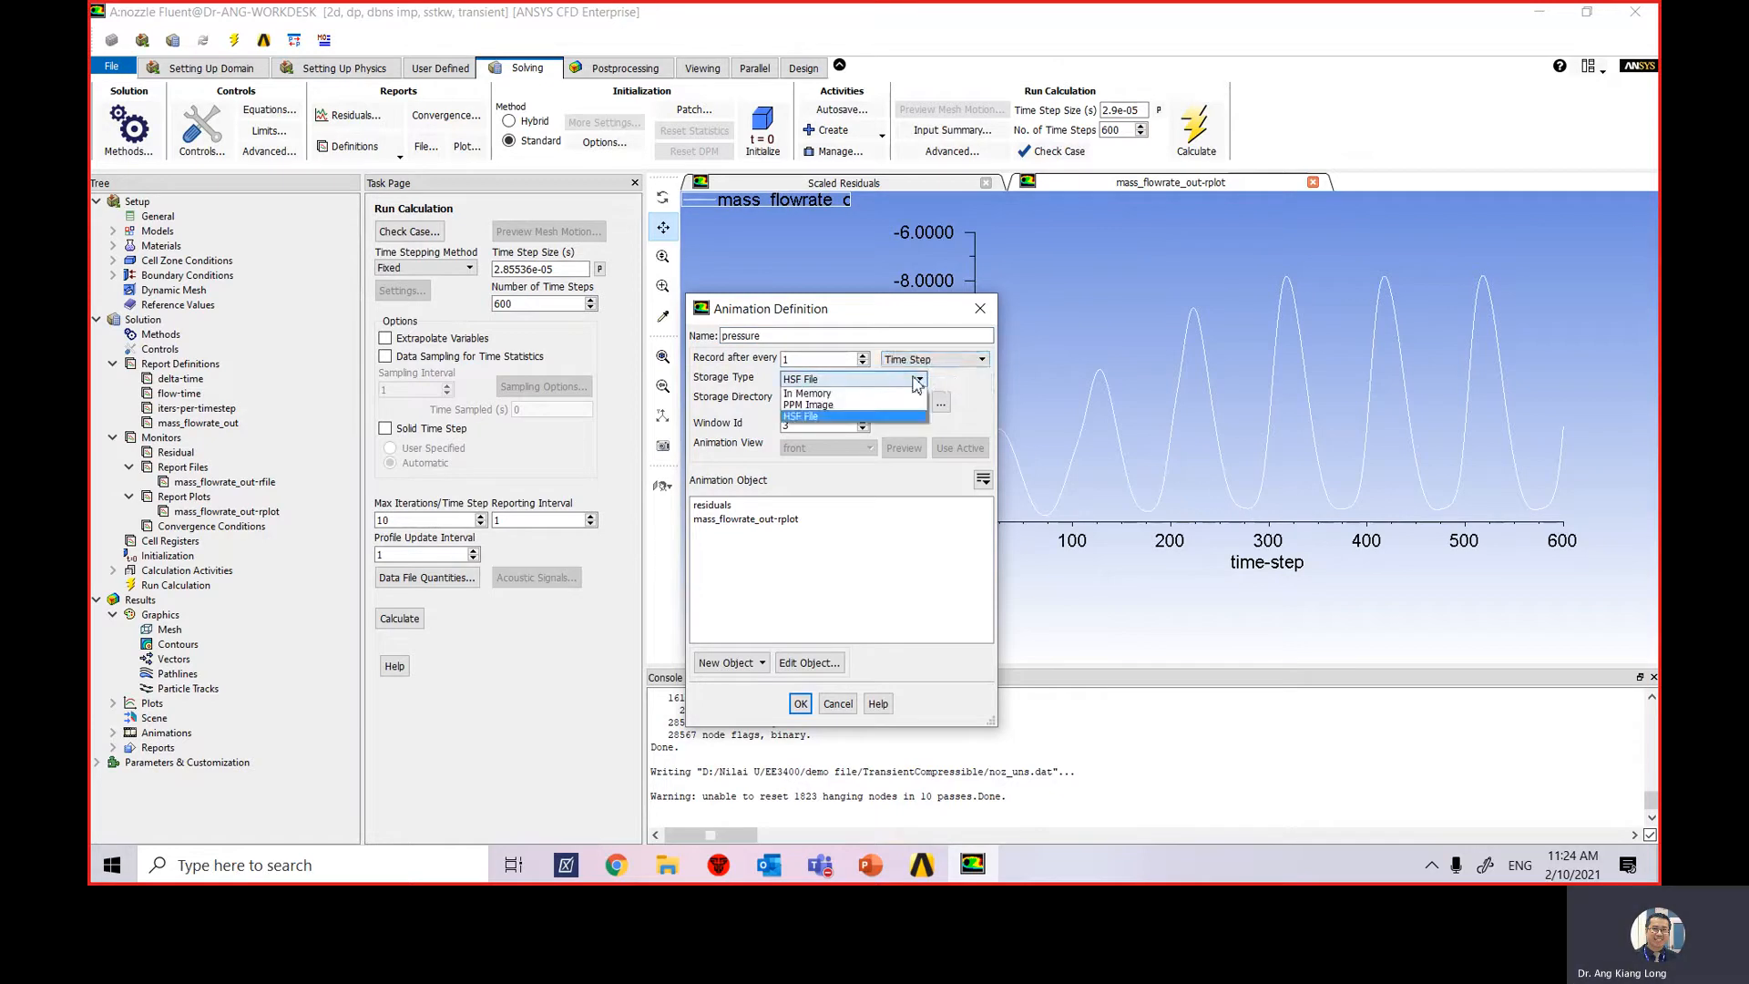
left_click(867, 394)
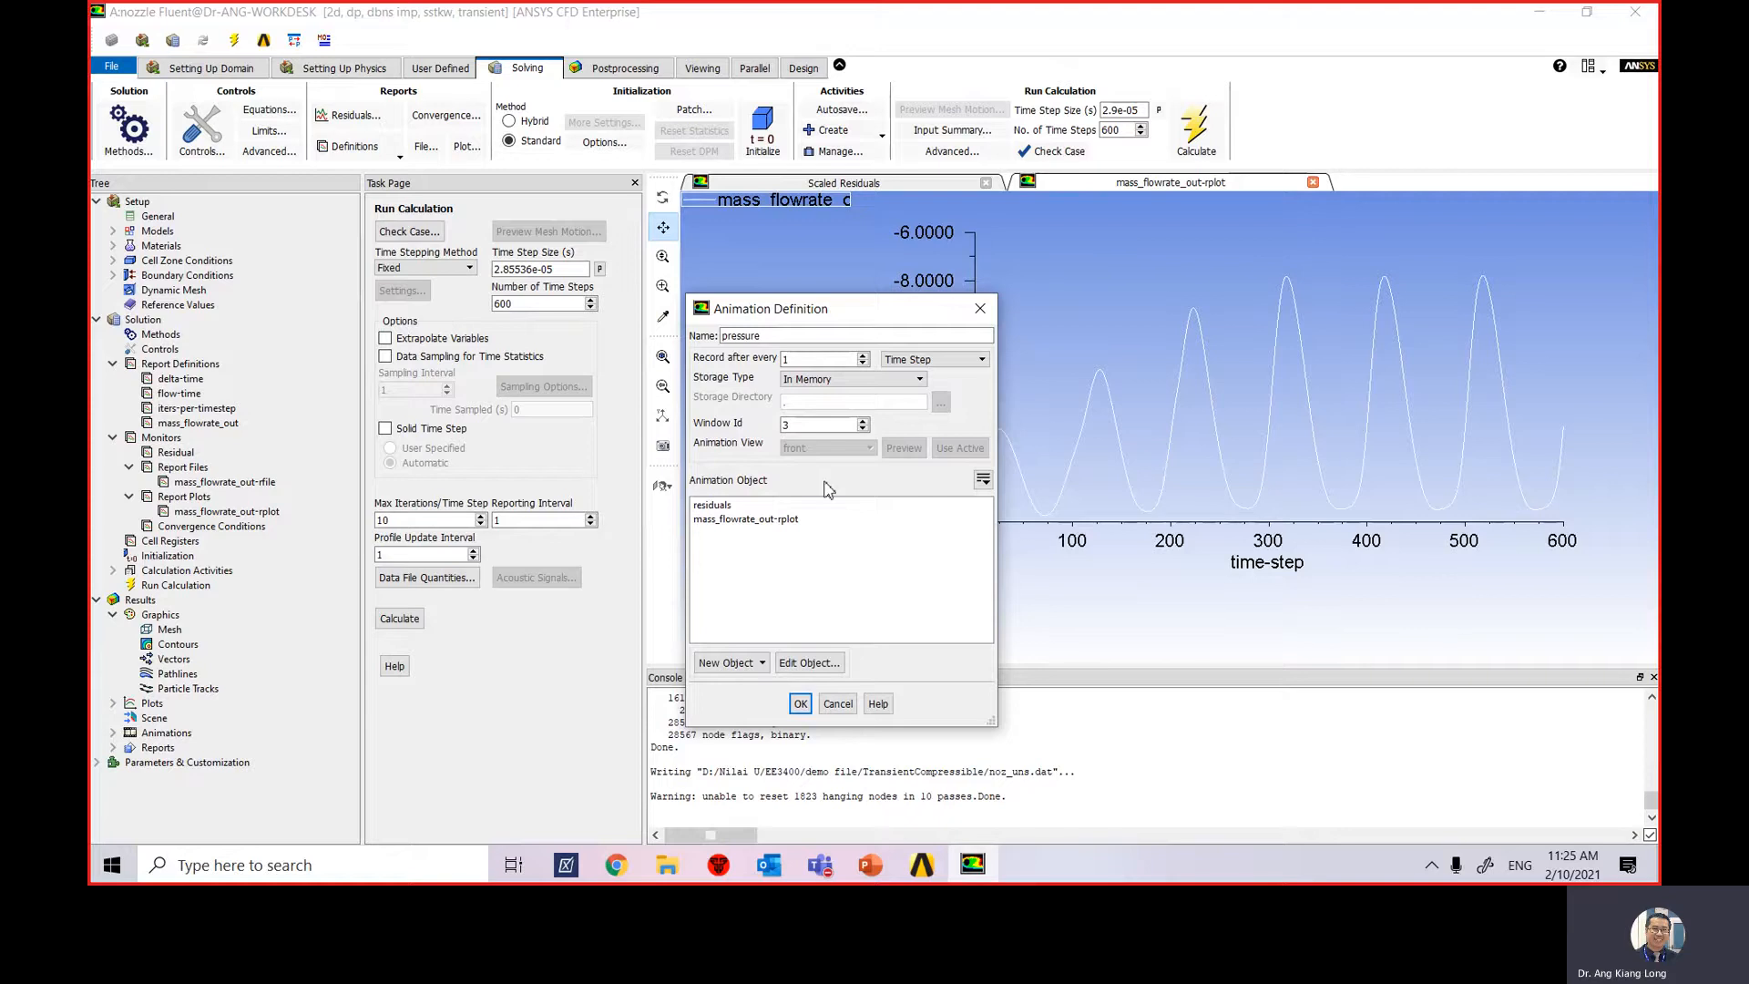
Add a new contour object to the animation definition, showing filled static pressure with node values enabled.
left_click(756, 667)
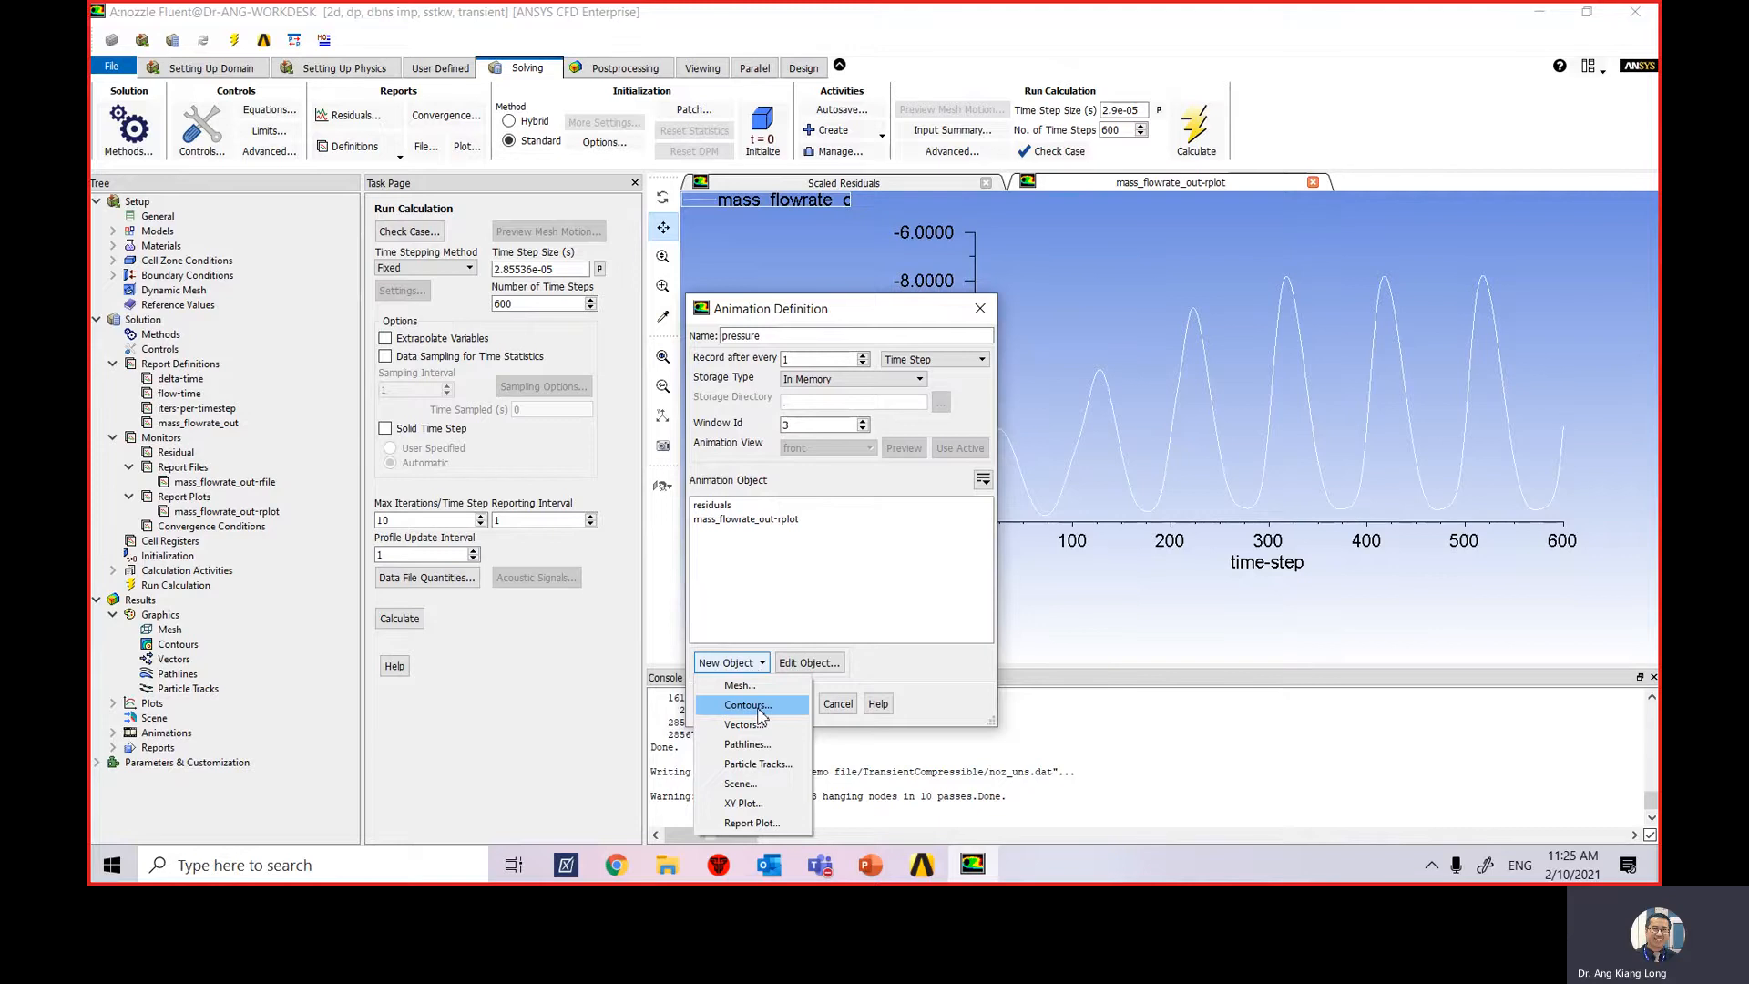
left_click(759, 706)
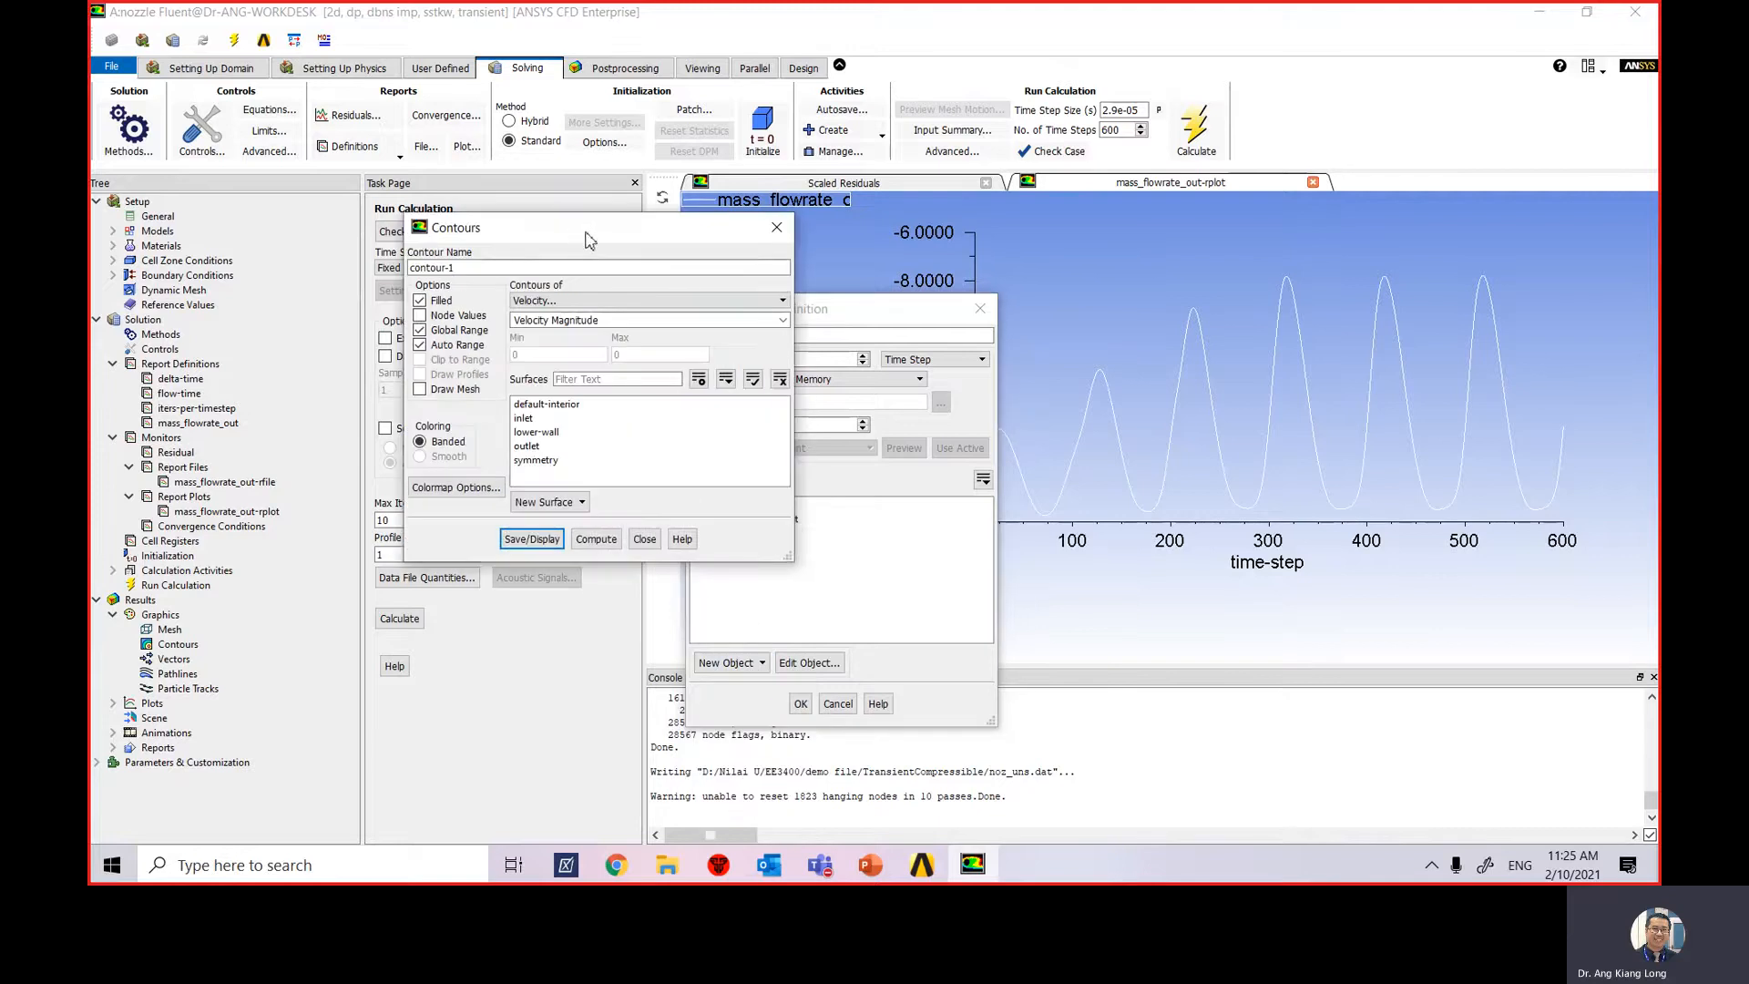
left_click_drag(570, 233, 781, 244)
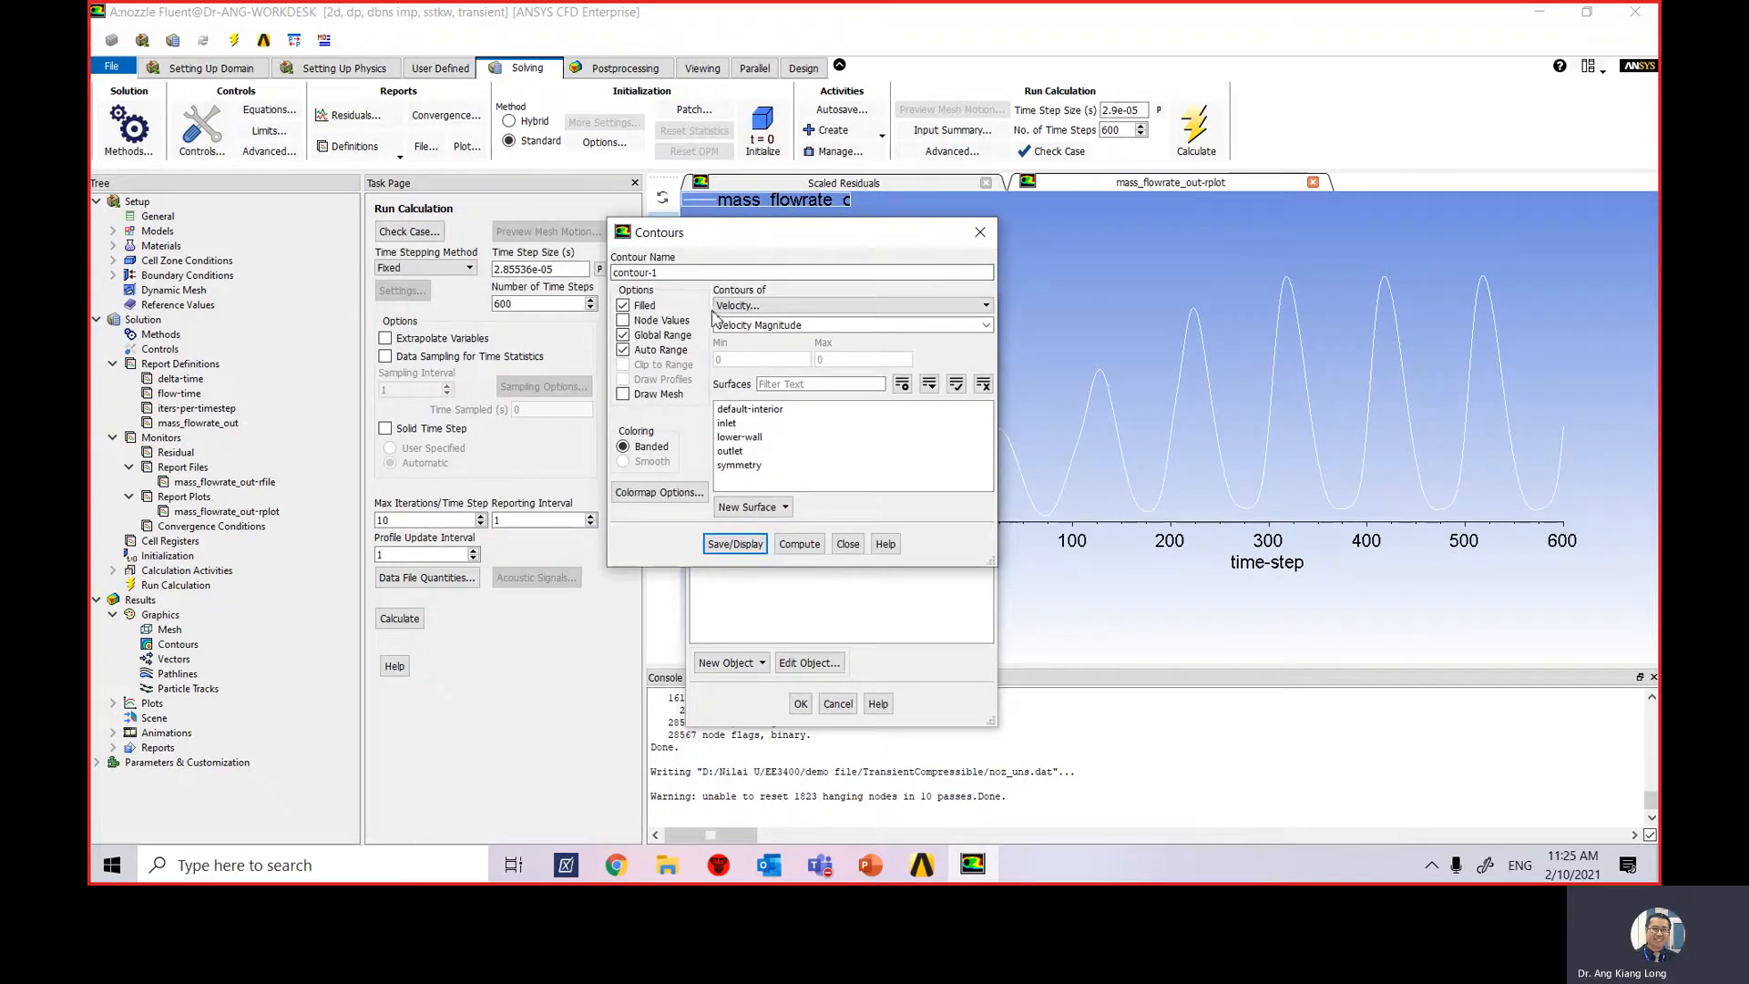
left_click(756, 306)
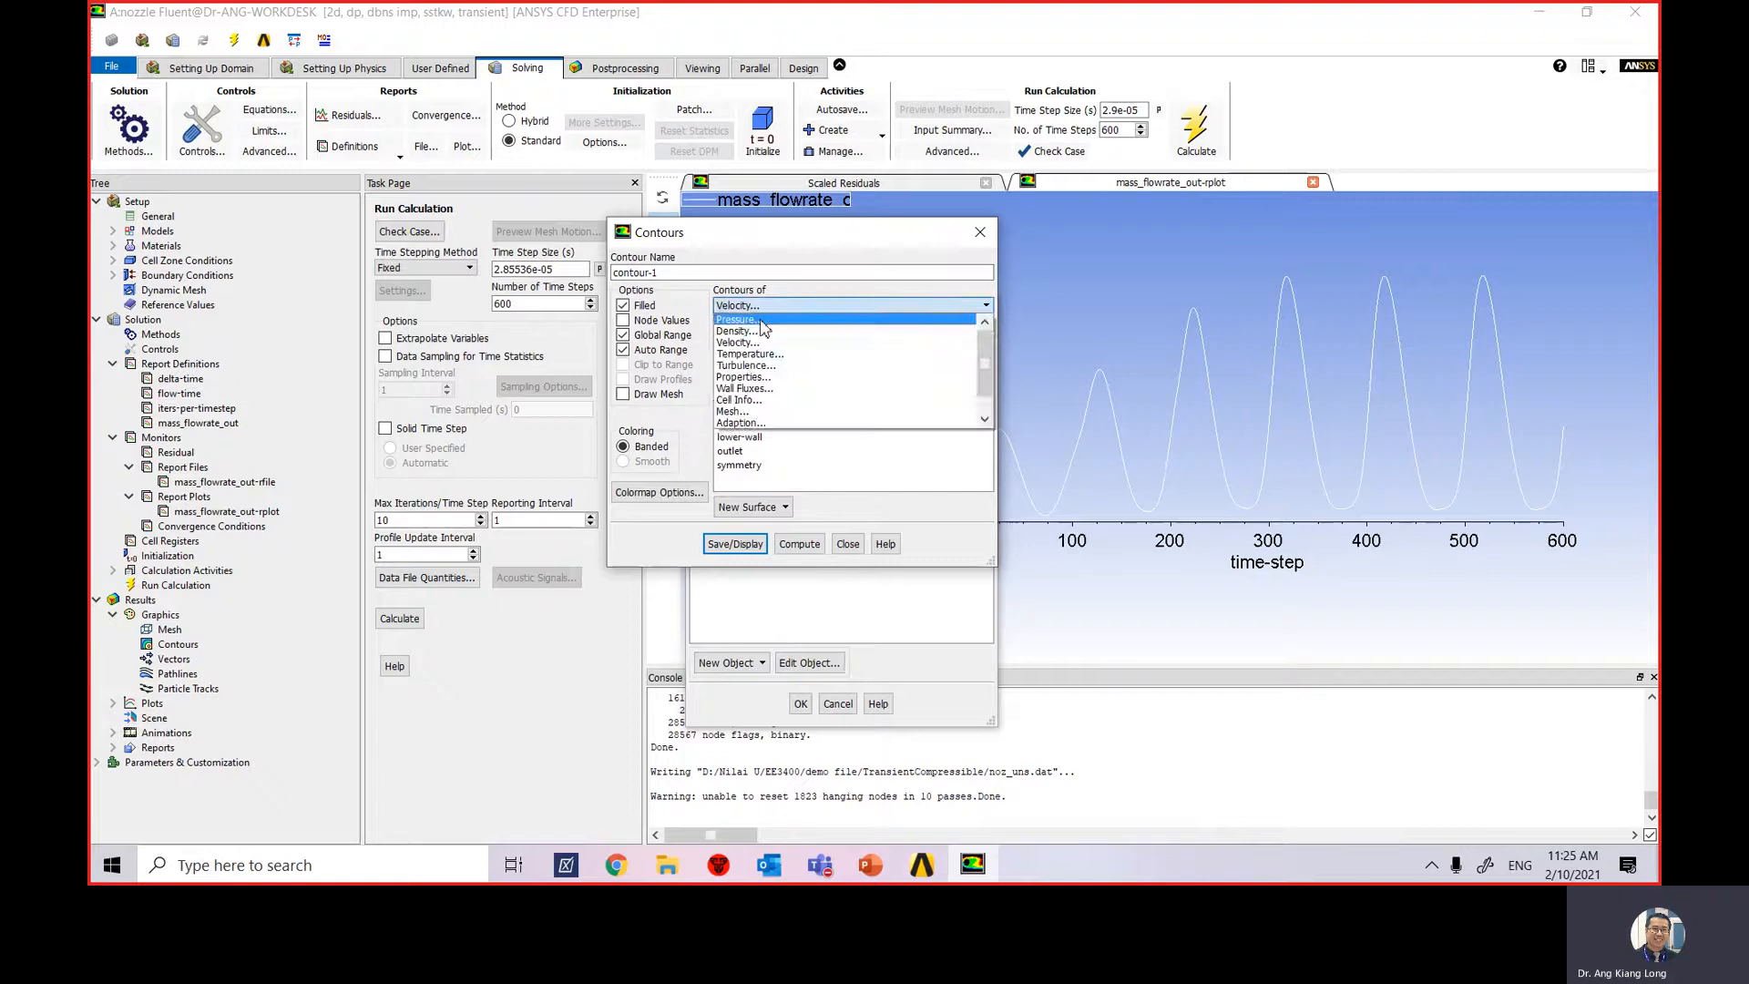
left_click(763, 319)
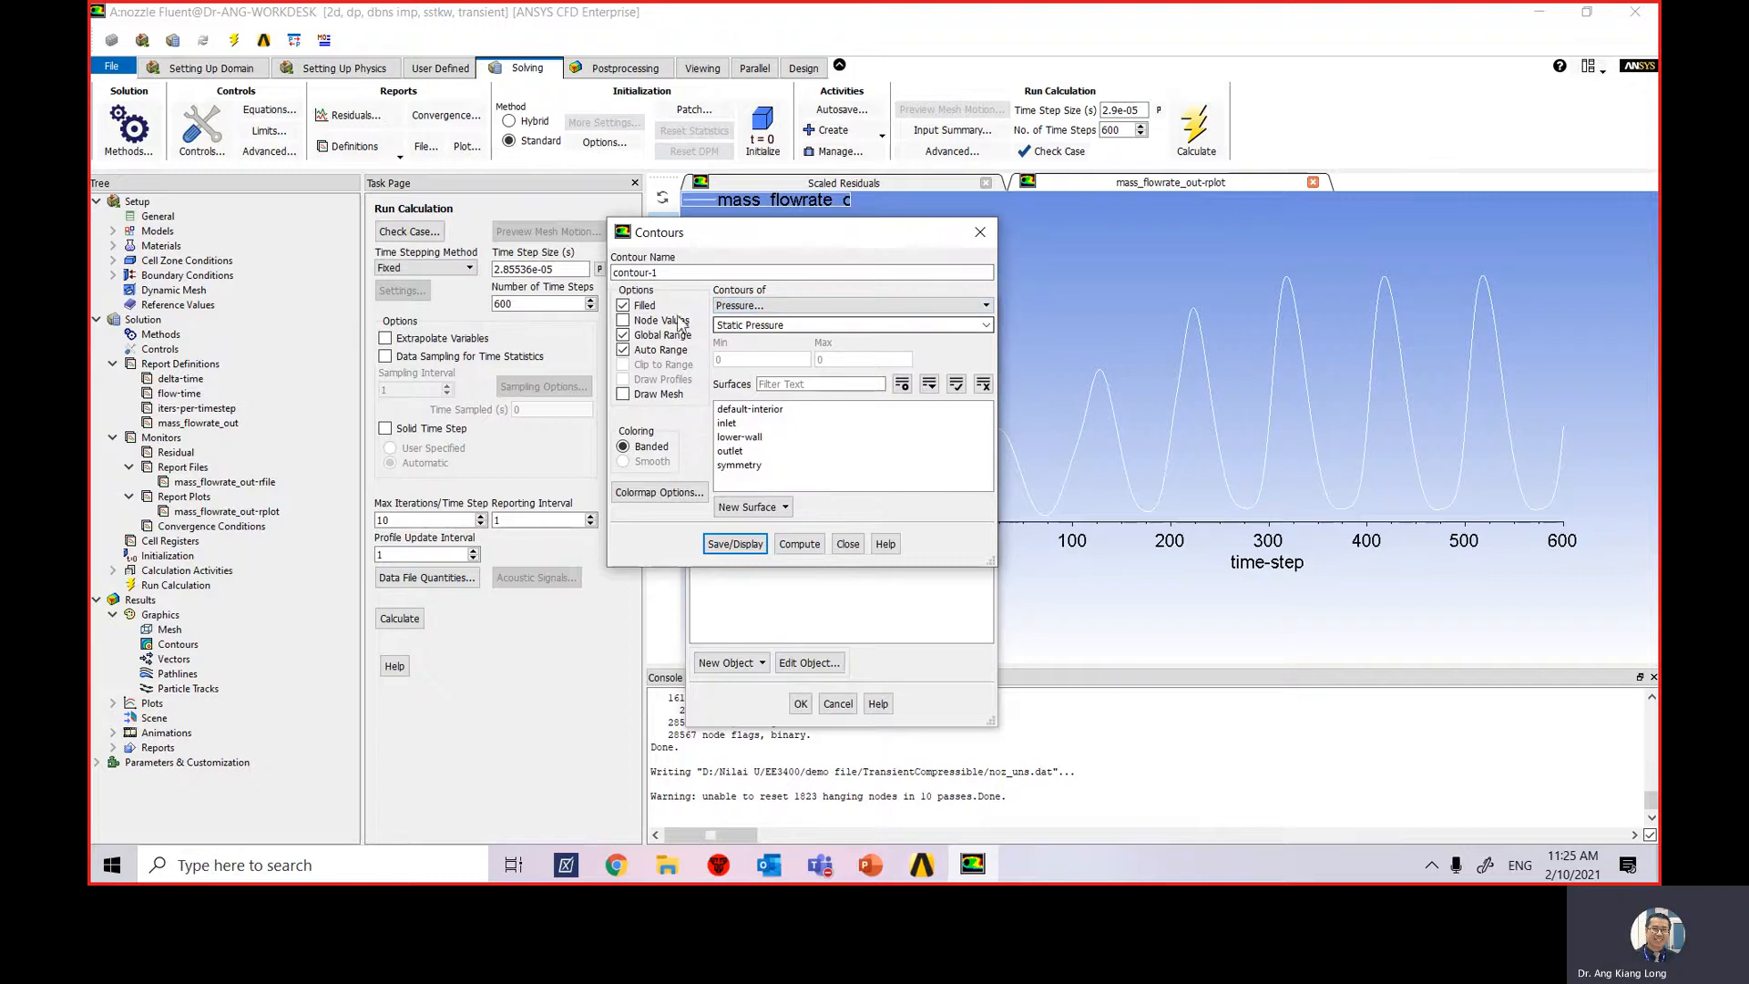
left_click(623, 321)
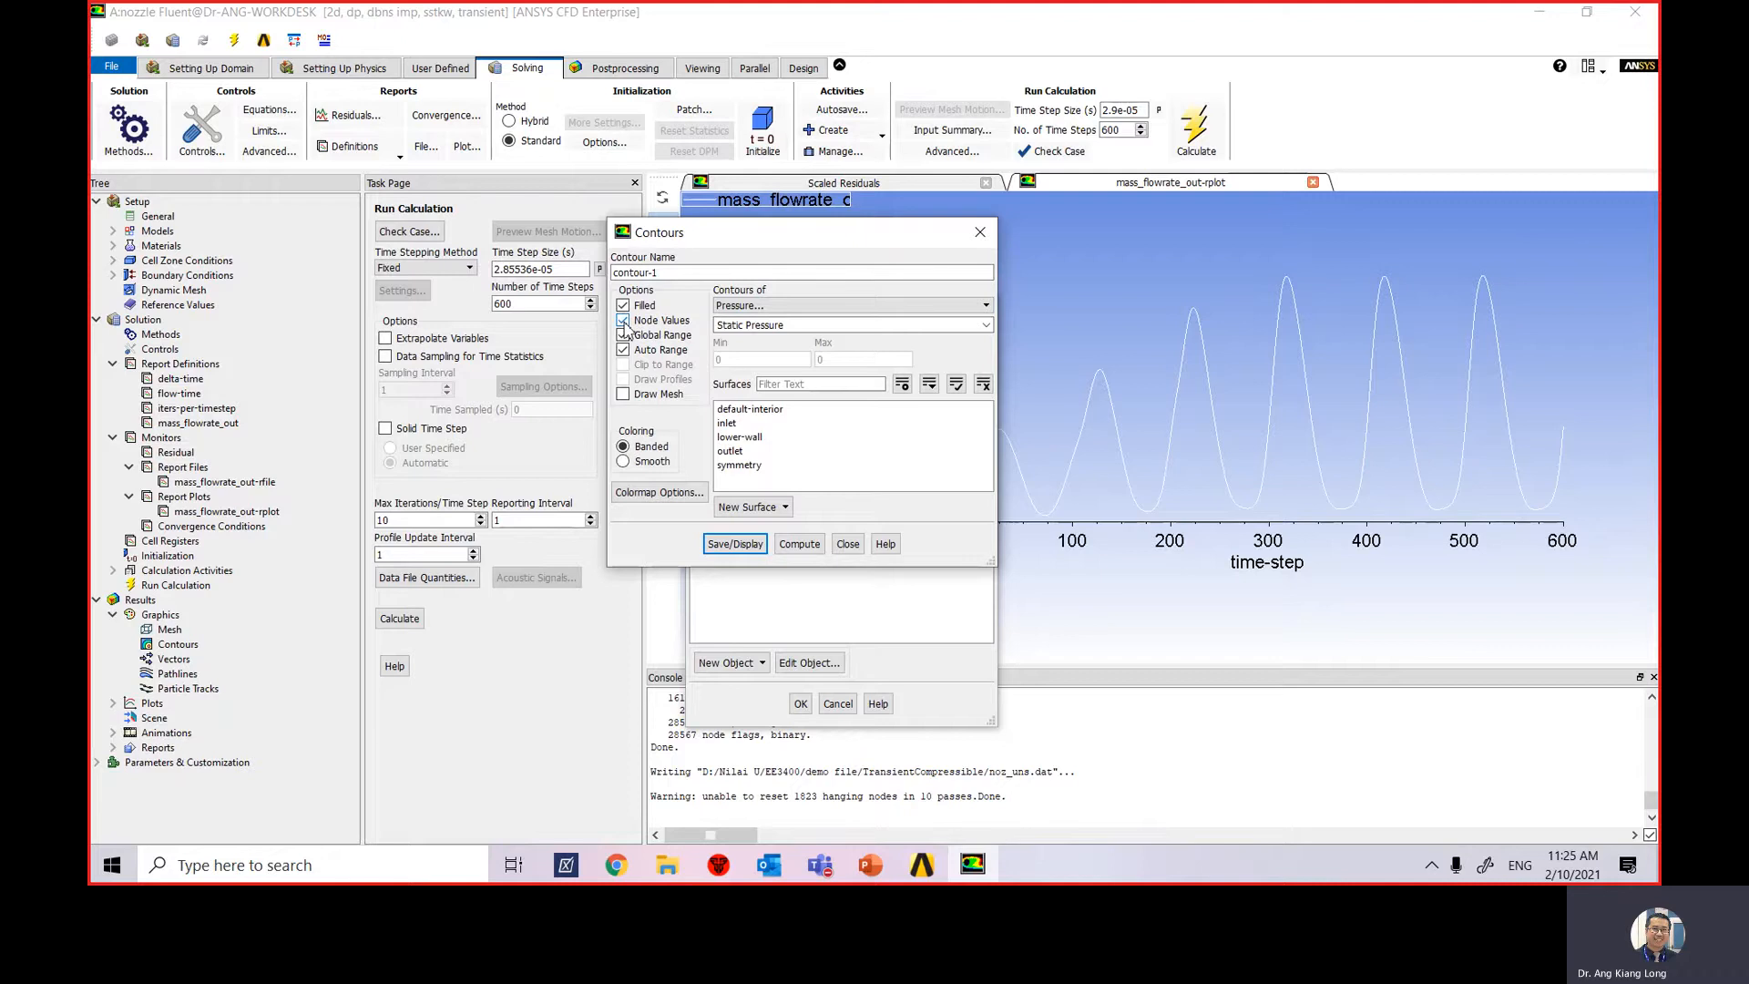
left_click(623, 336)
Turn off the contour's auto range, set its limits to 0.25 and 1.25 atm, and save and display it.
left_click(623, 350)
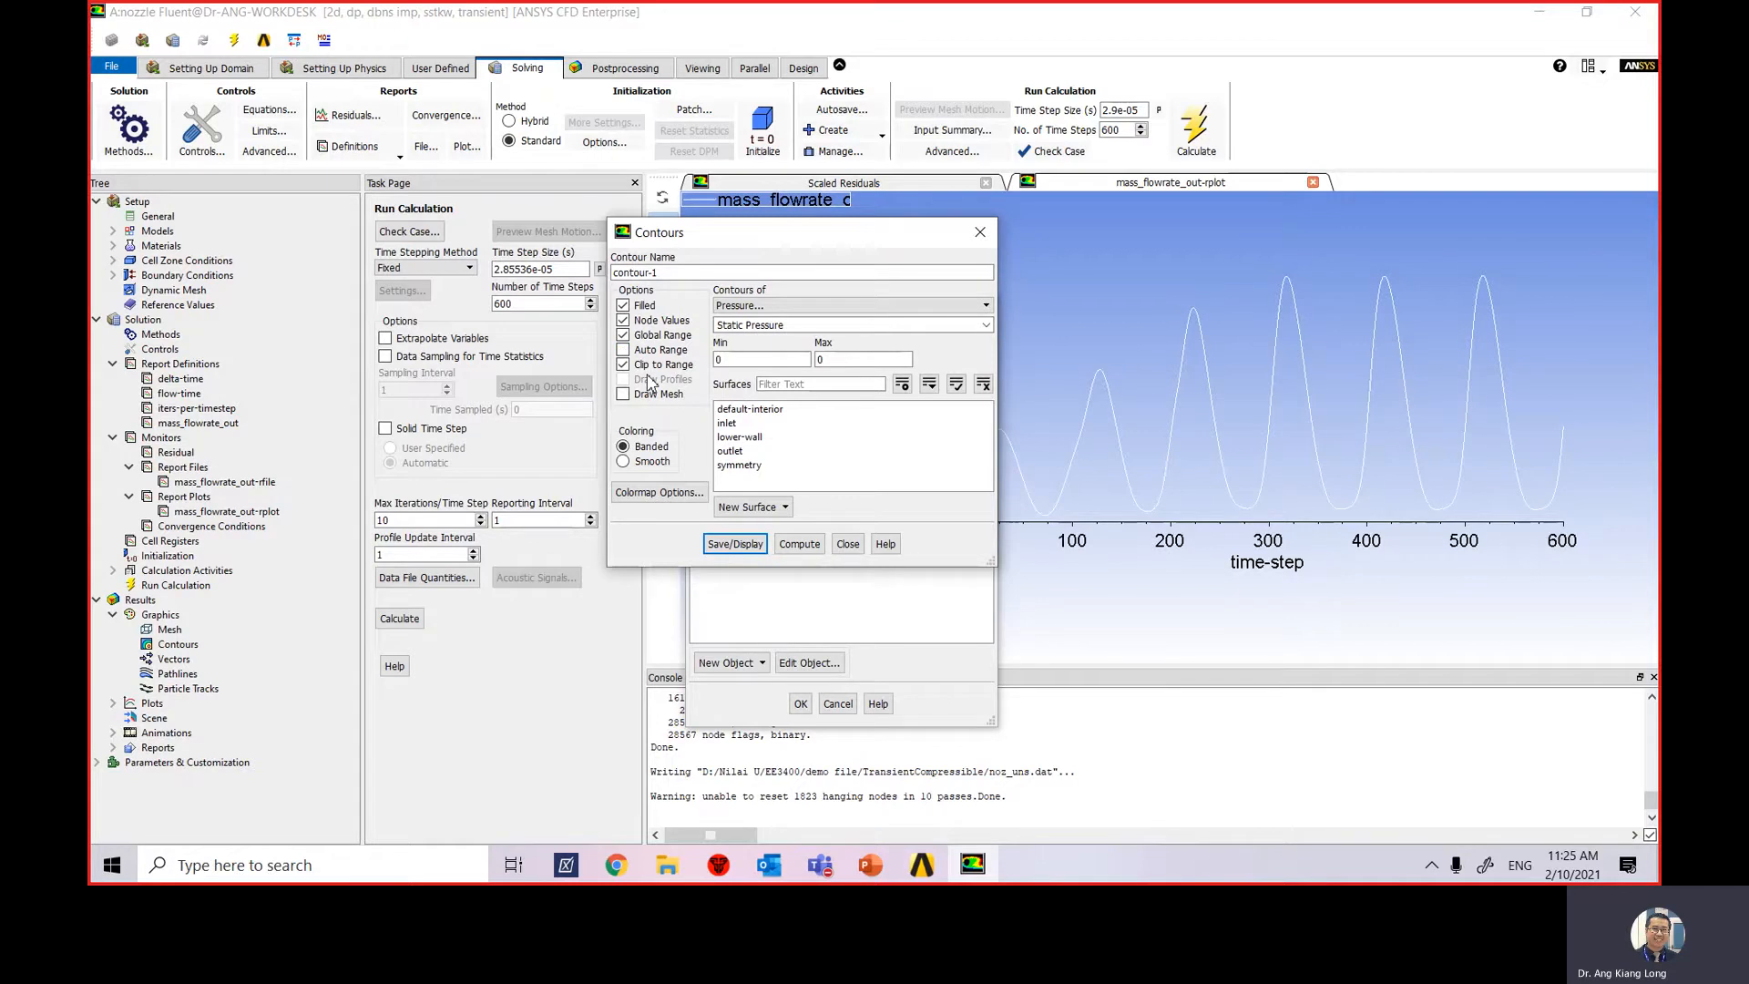
double_click(763, 362)
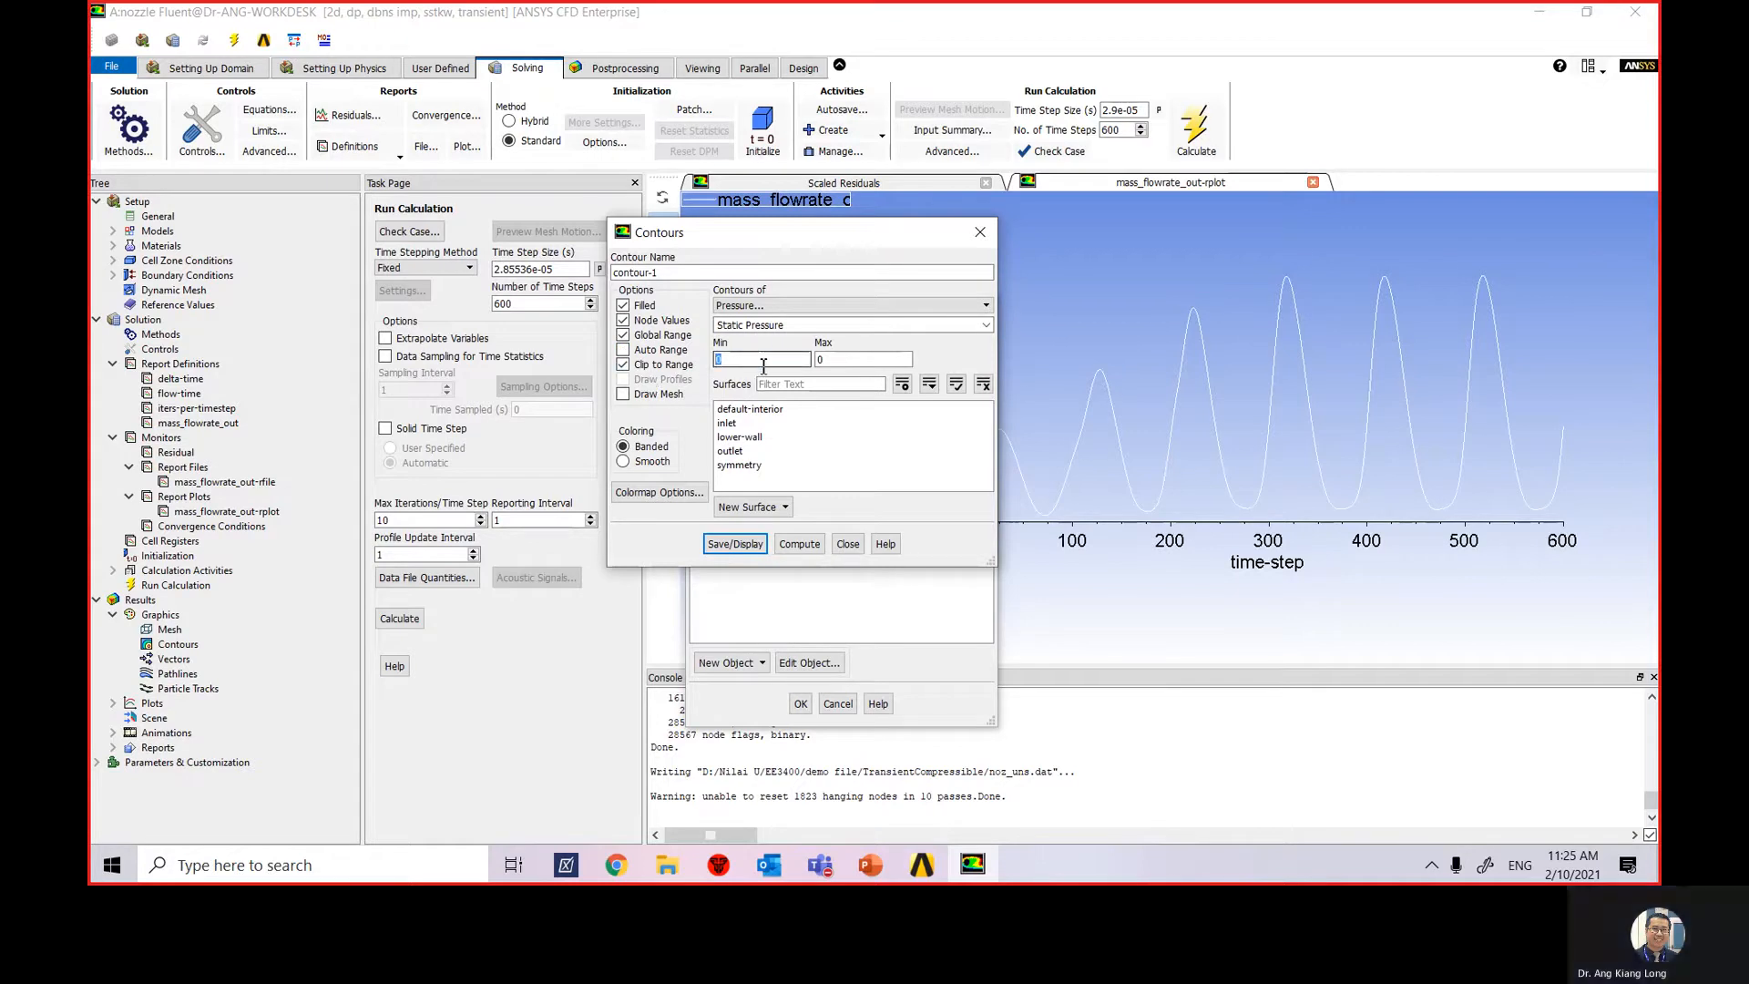
type("0.25")
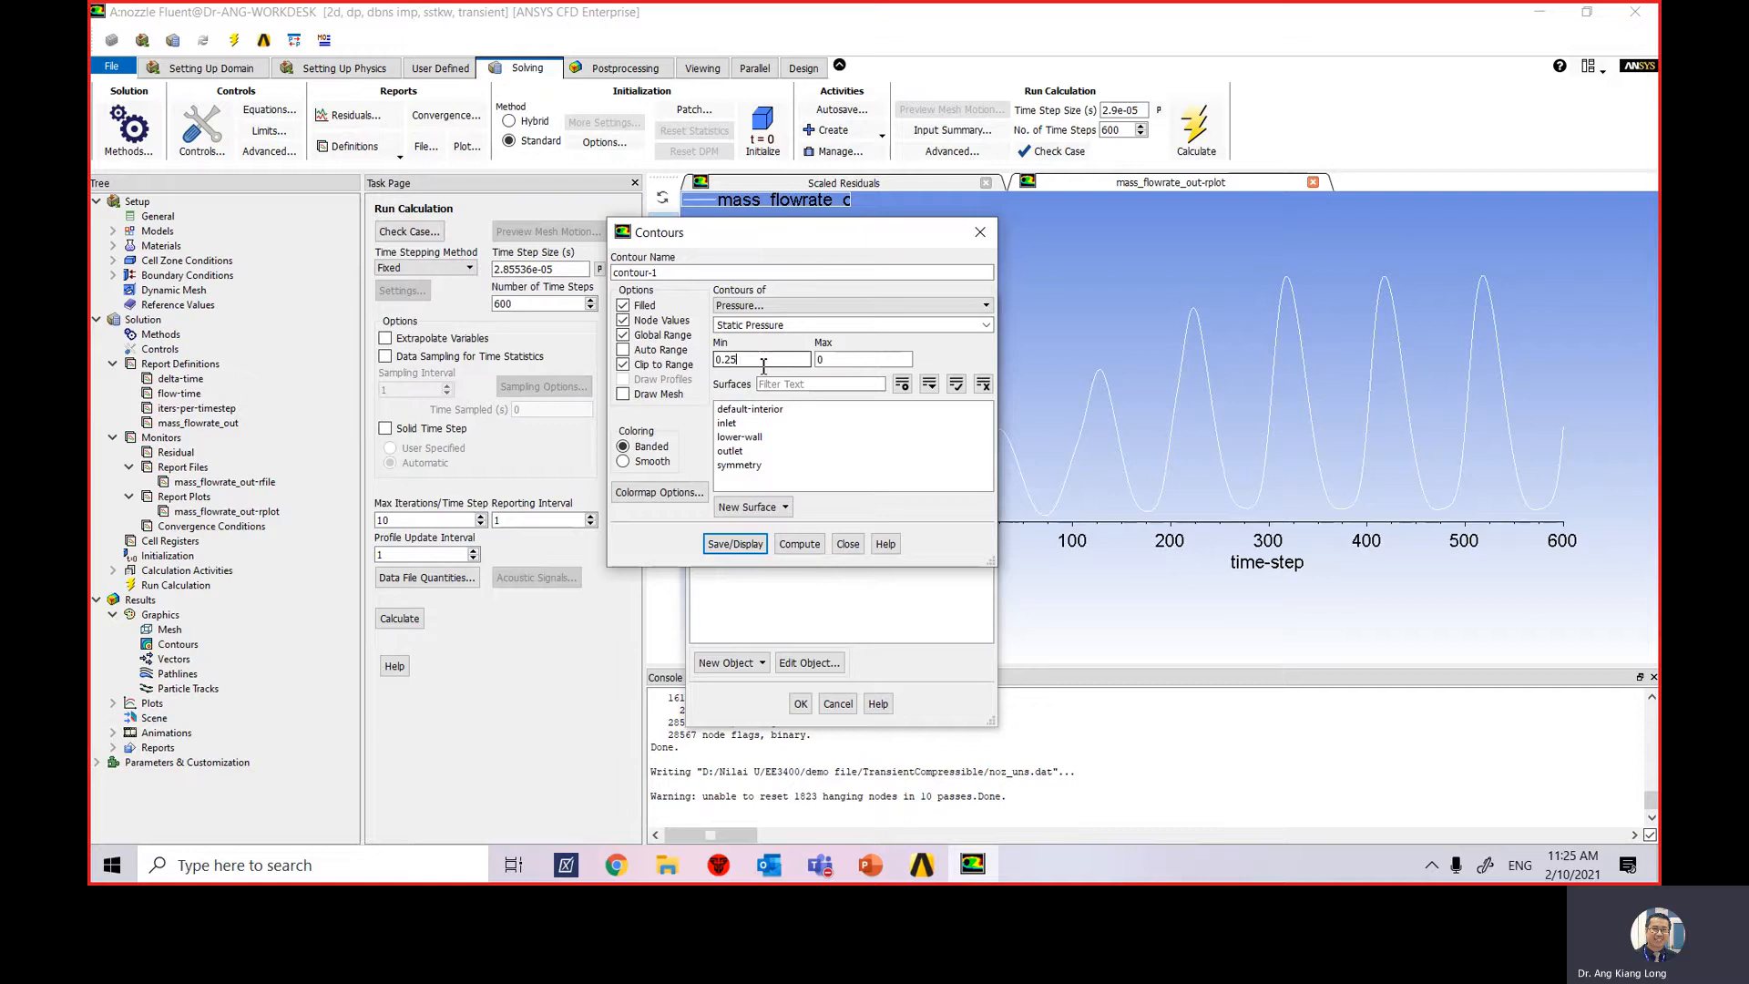
double_click(839, 360)
type("1.25")
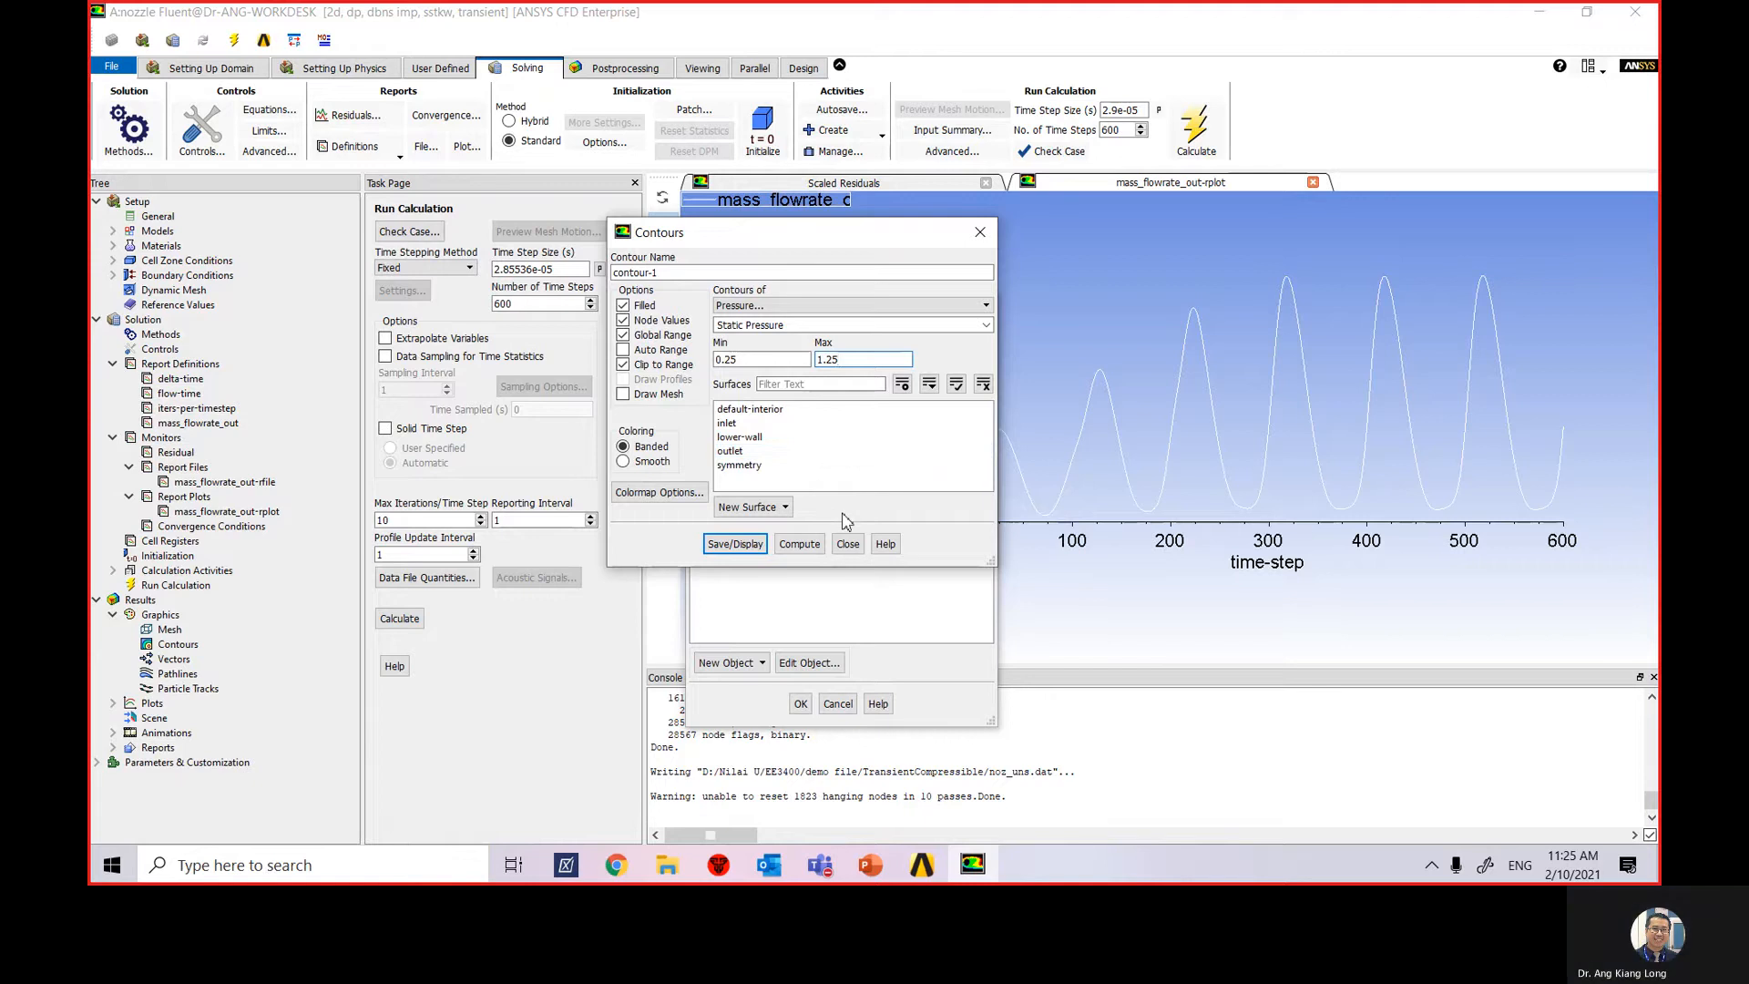
left_click(756, 551)
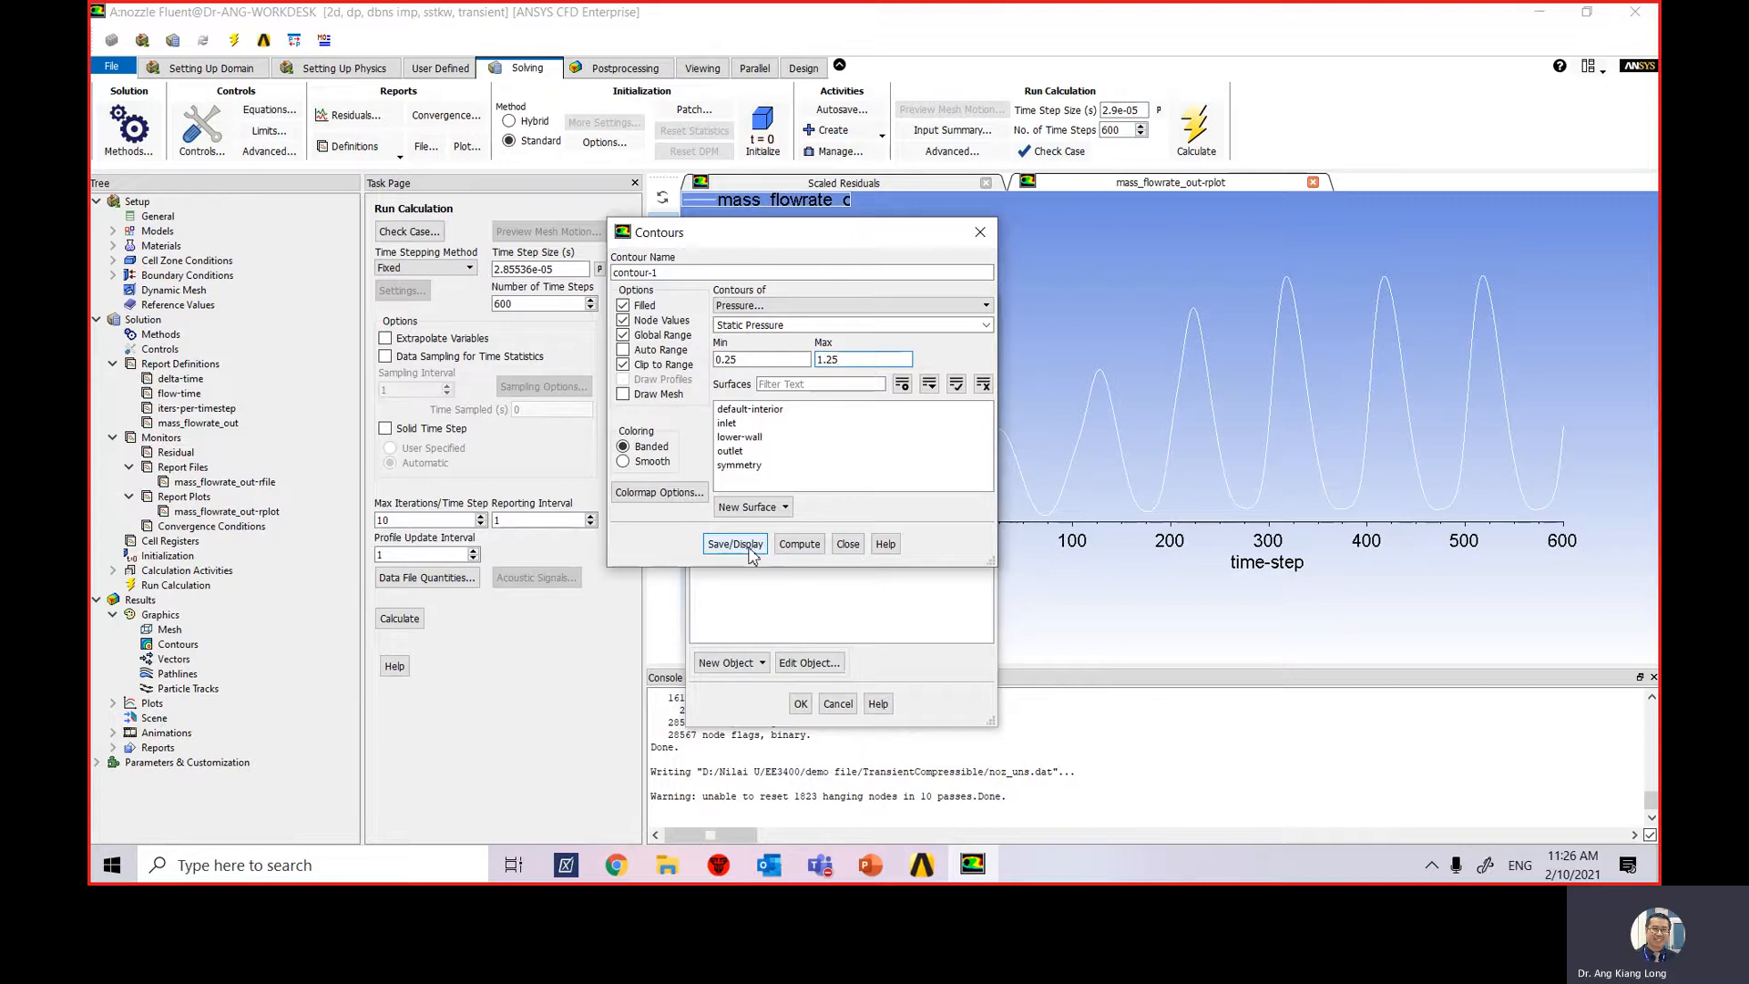
left_click(735, 543)
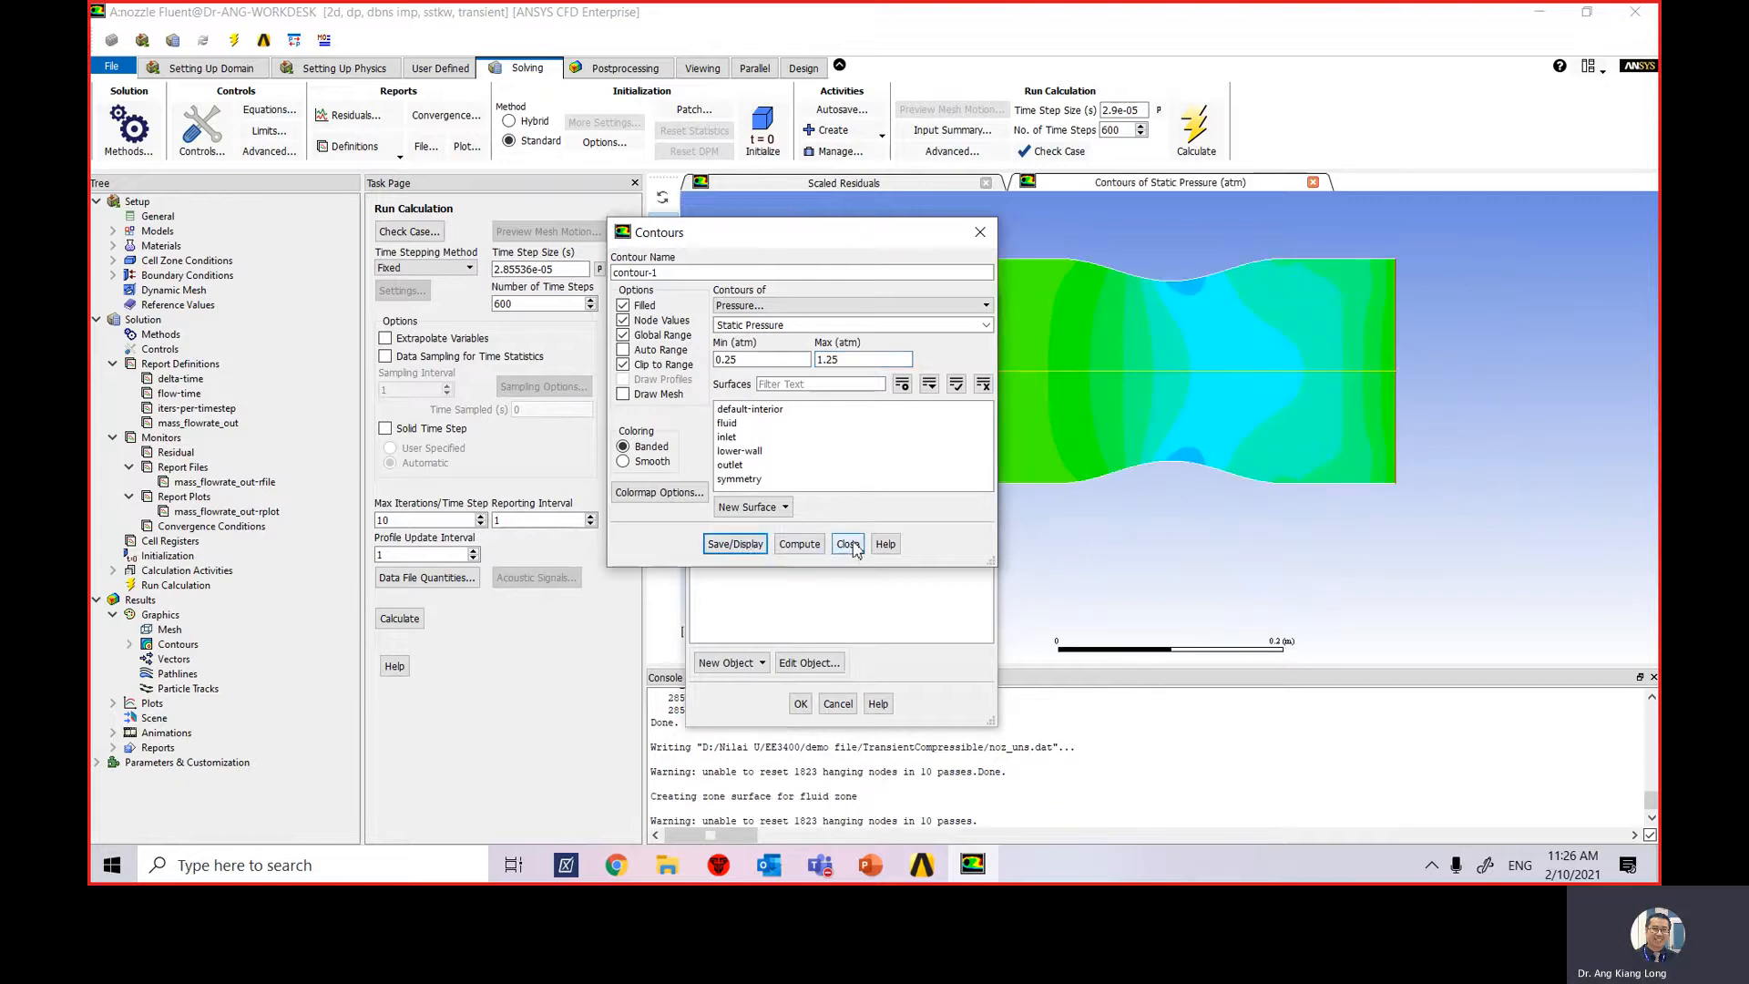
left_click(847, 544)
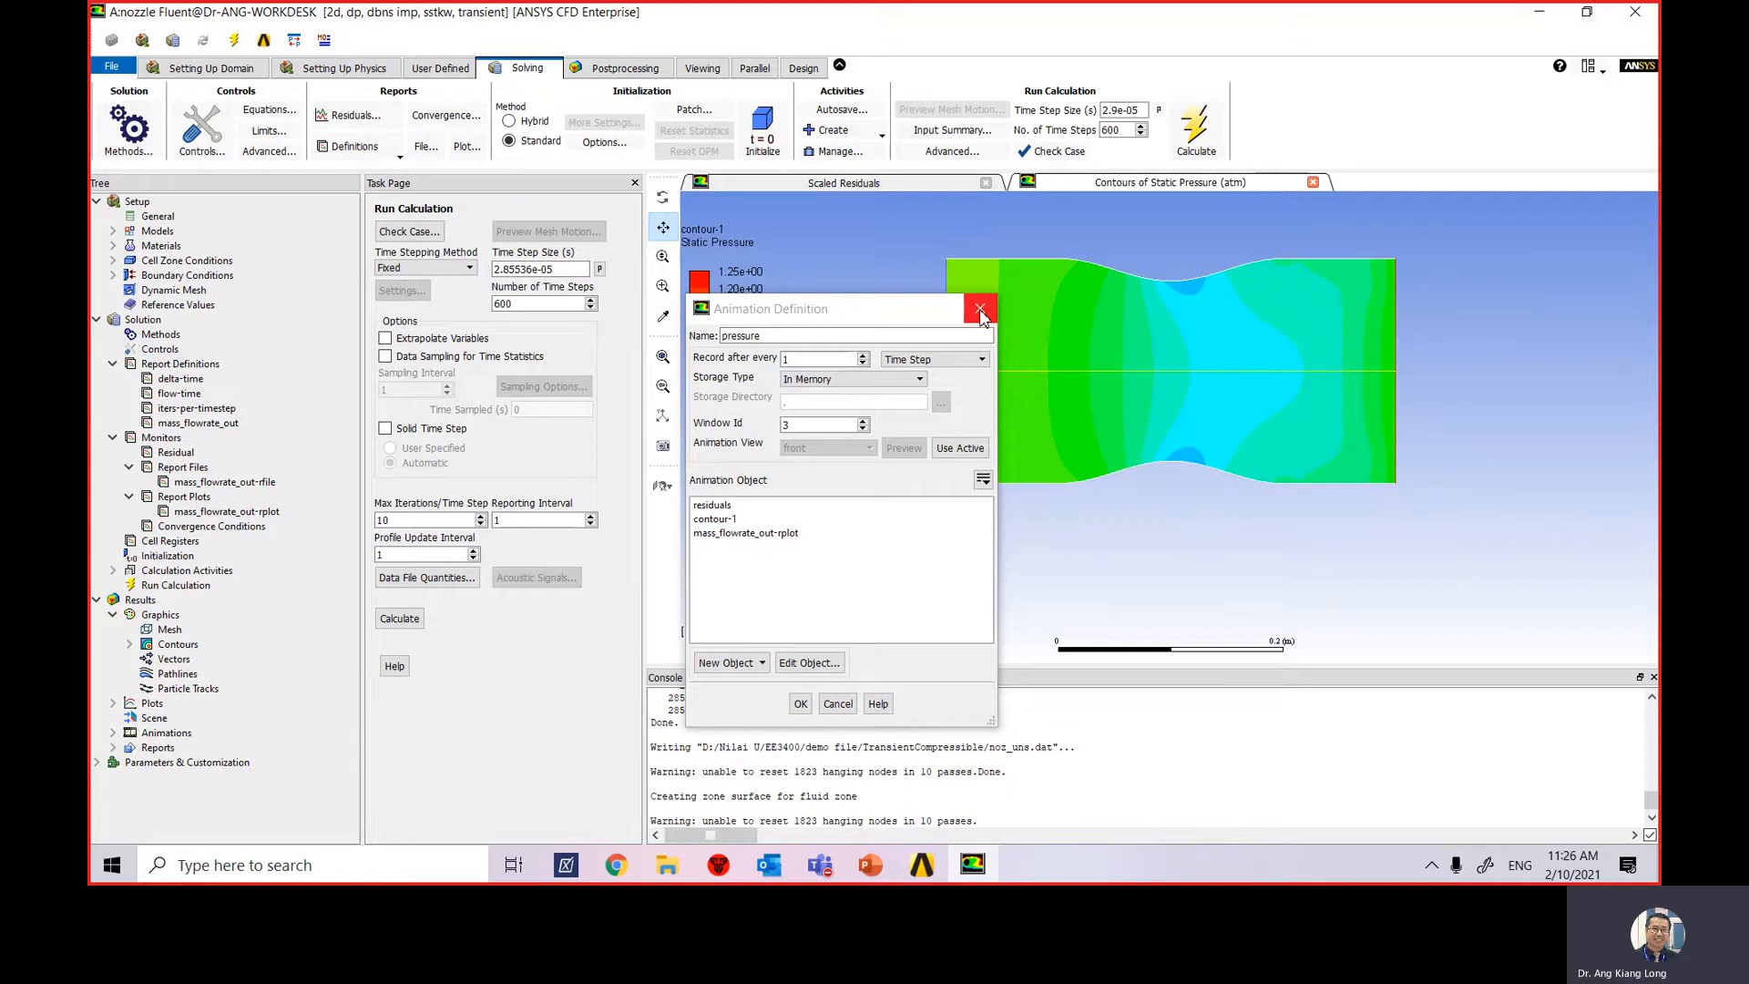
Choose contour-1 as the object for the pressure animation and accept the definition.
left_click_drag(834, 314, 701, 221)
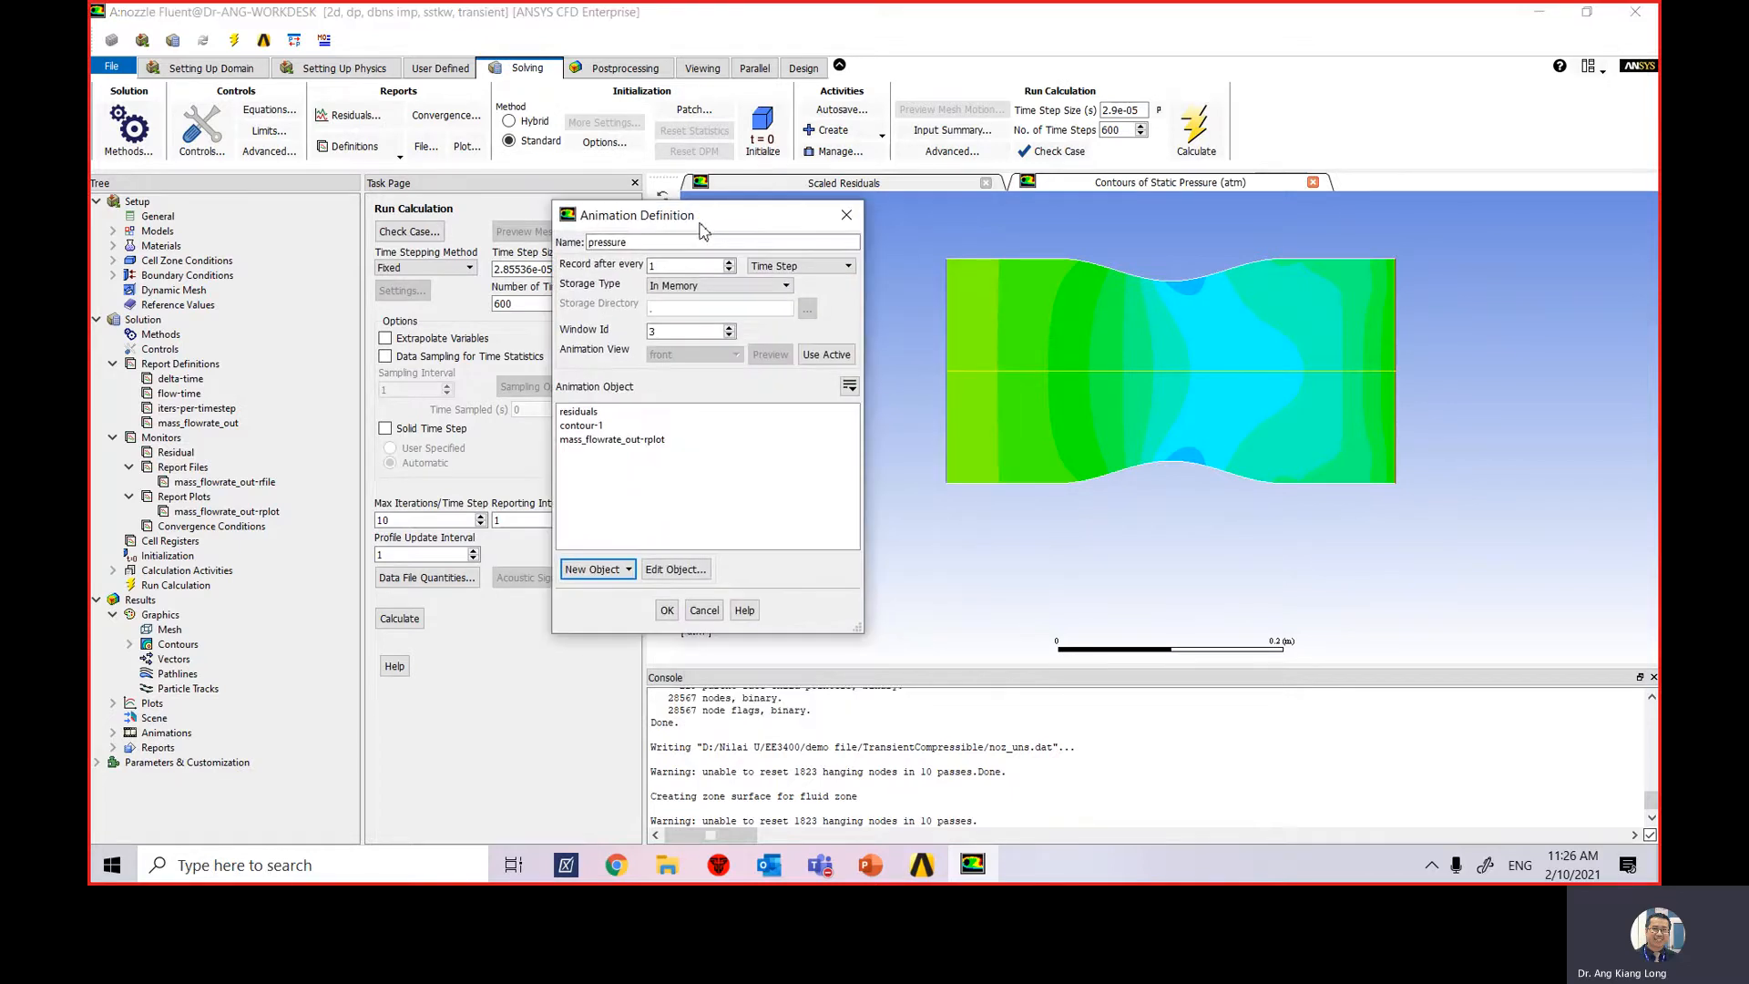
left_click(617, 426)
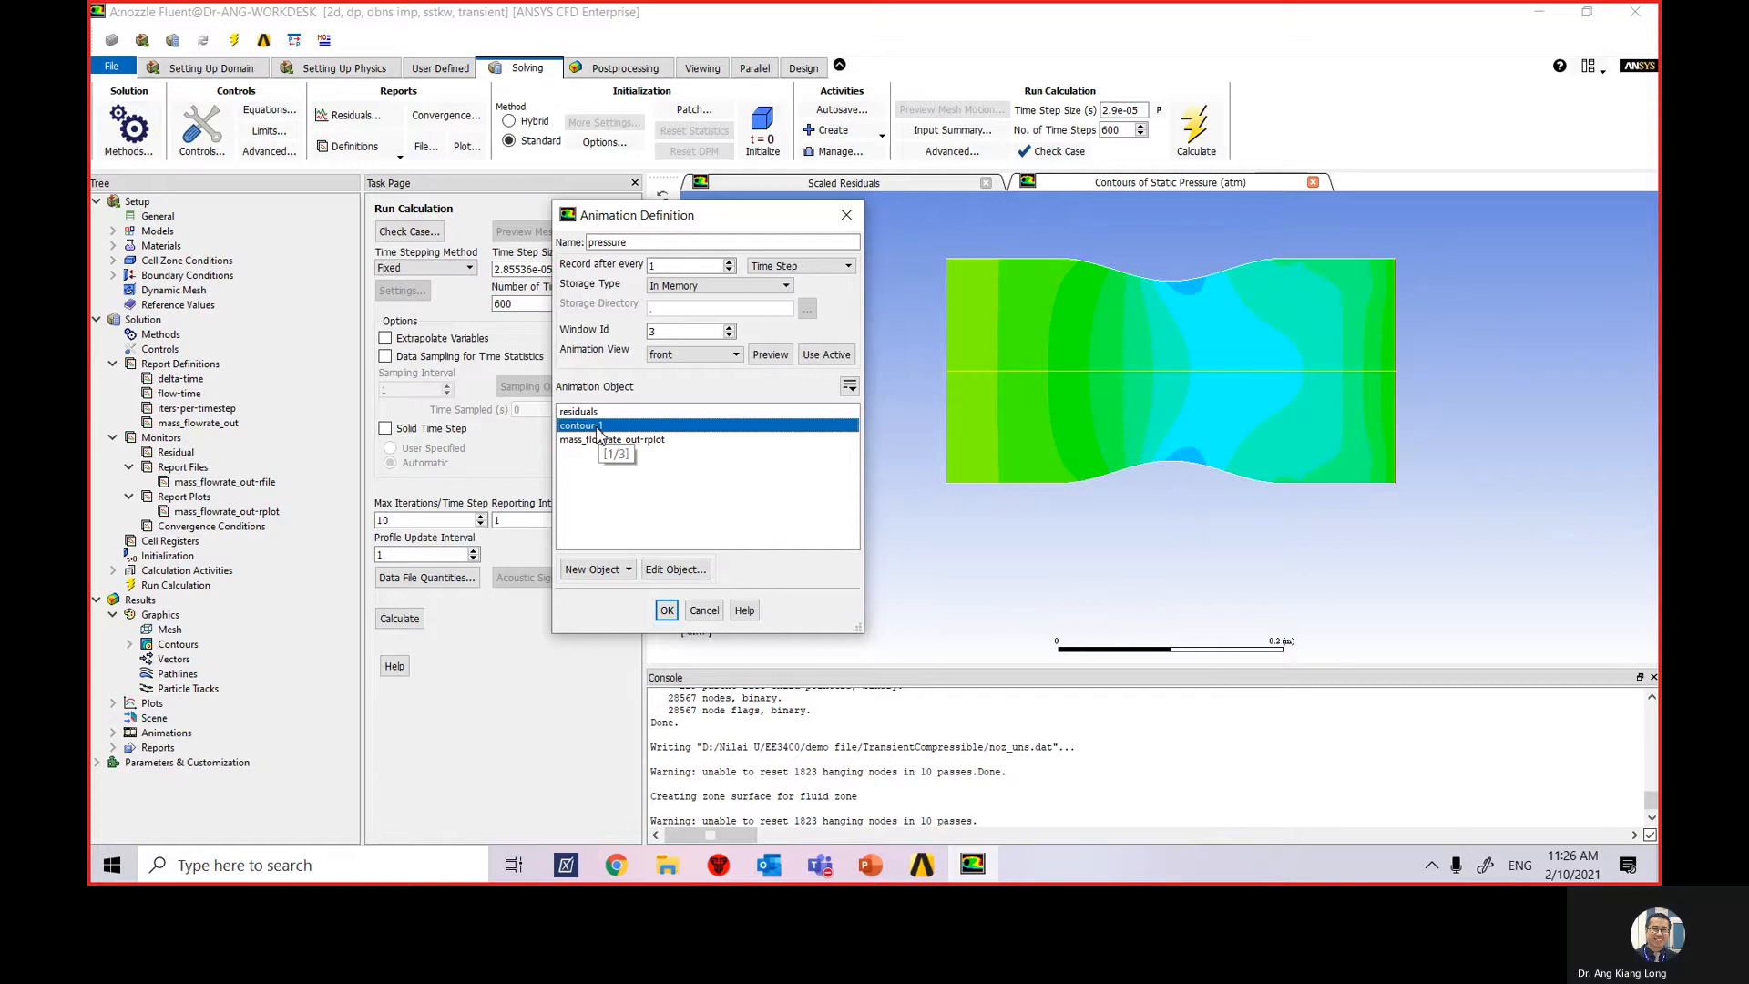
left_click(666, 611)
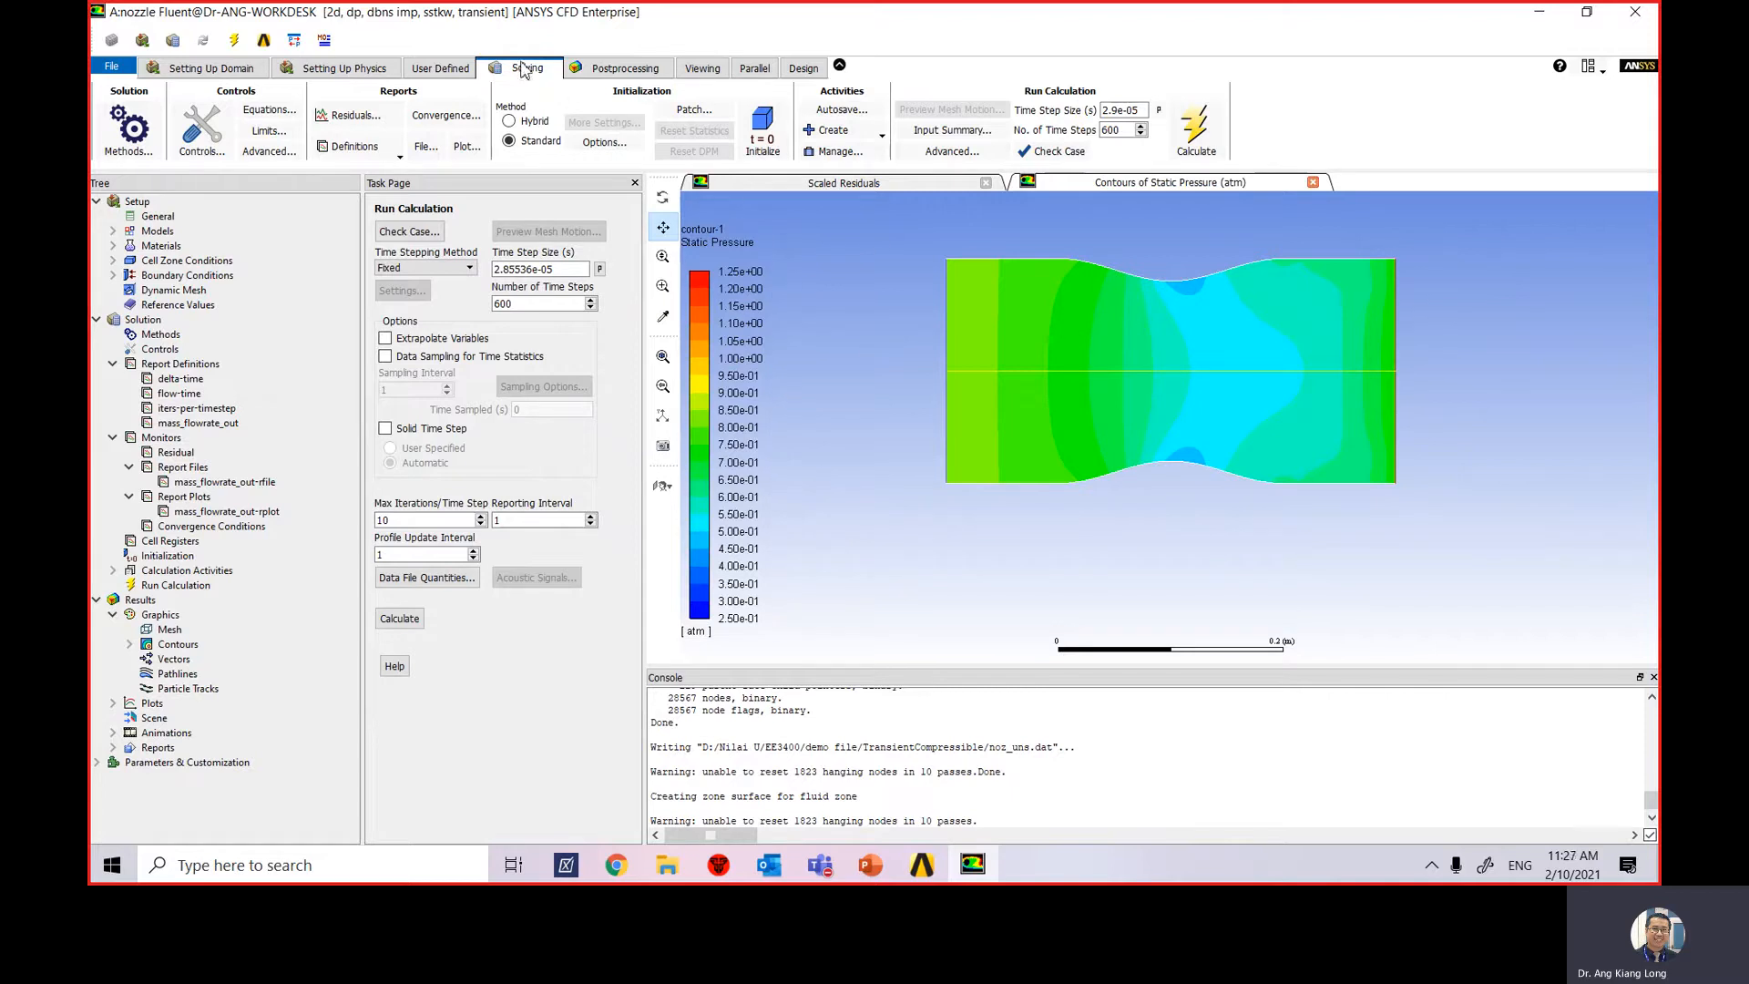
Start a second solution animation definition named mach-number, recording after every 1 time step with In Memory storage.
left_click(859, 137)
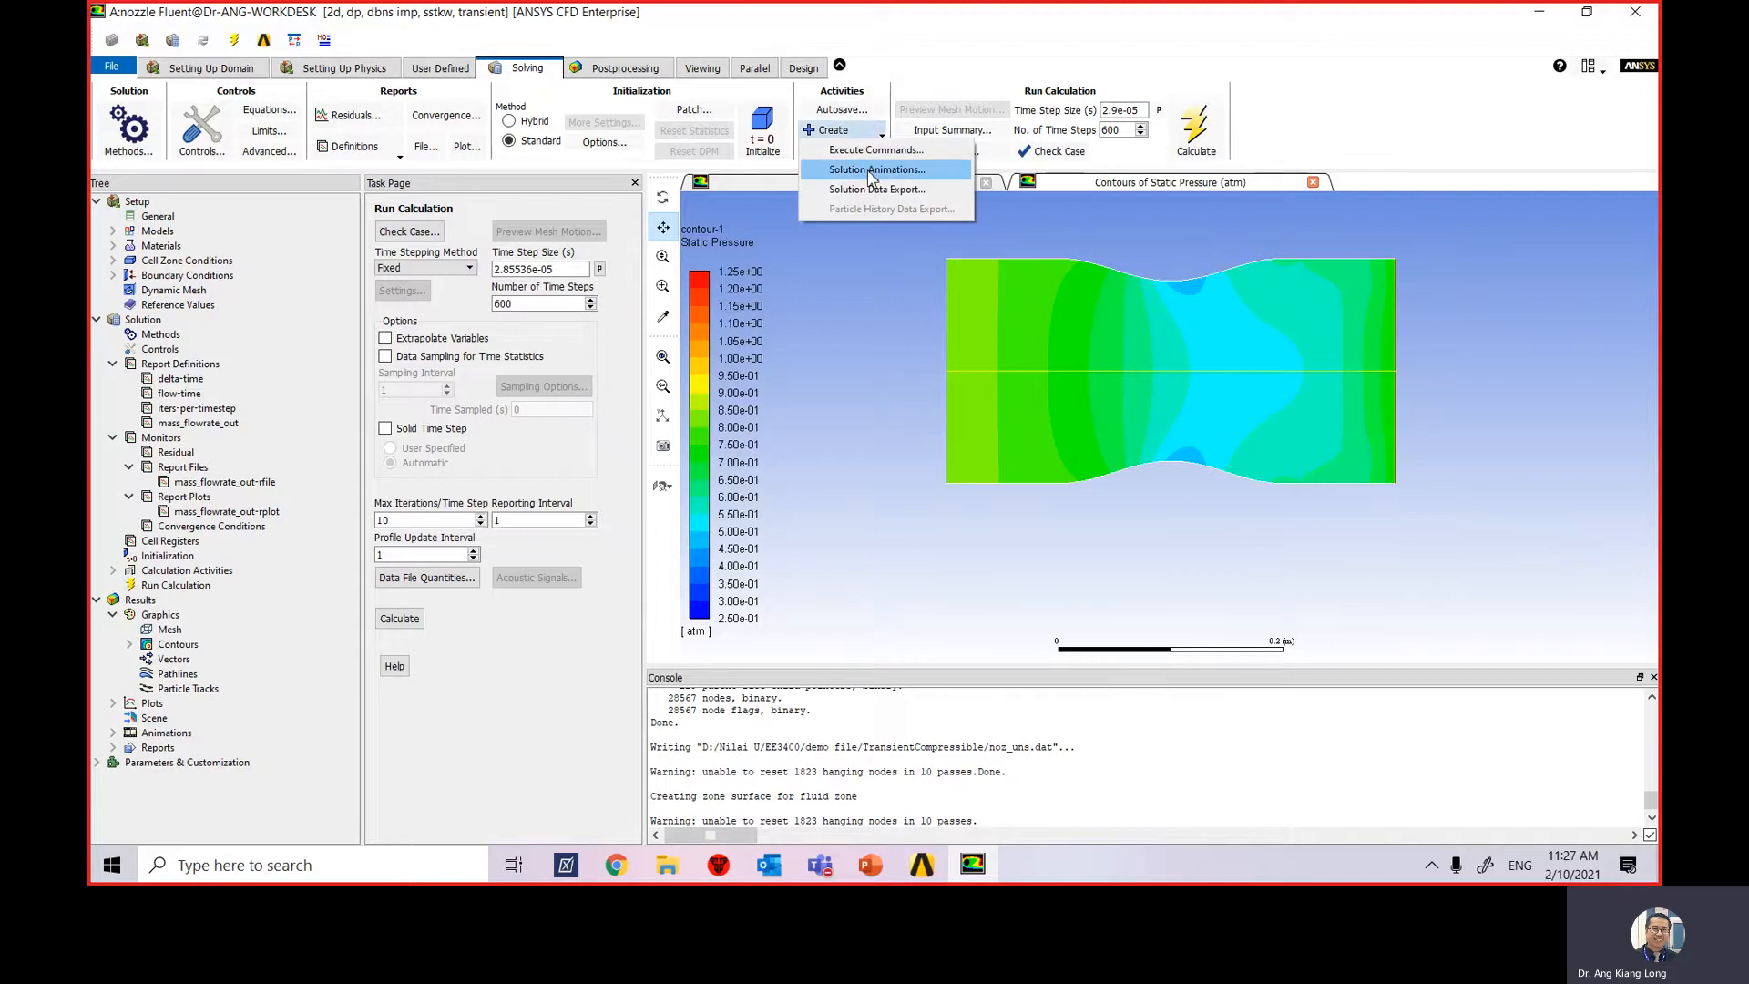
left_click(871, 172)
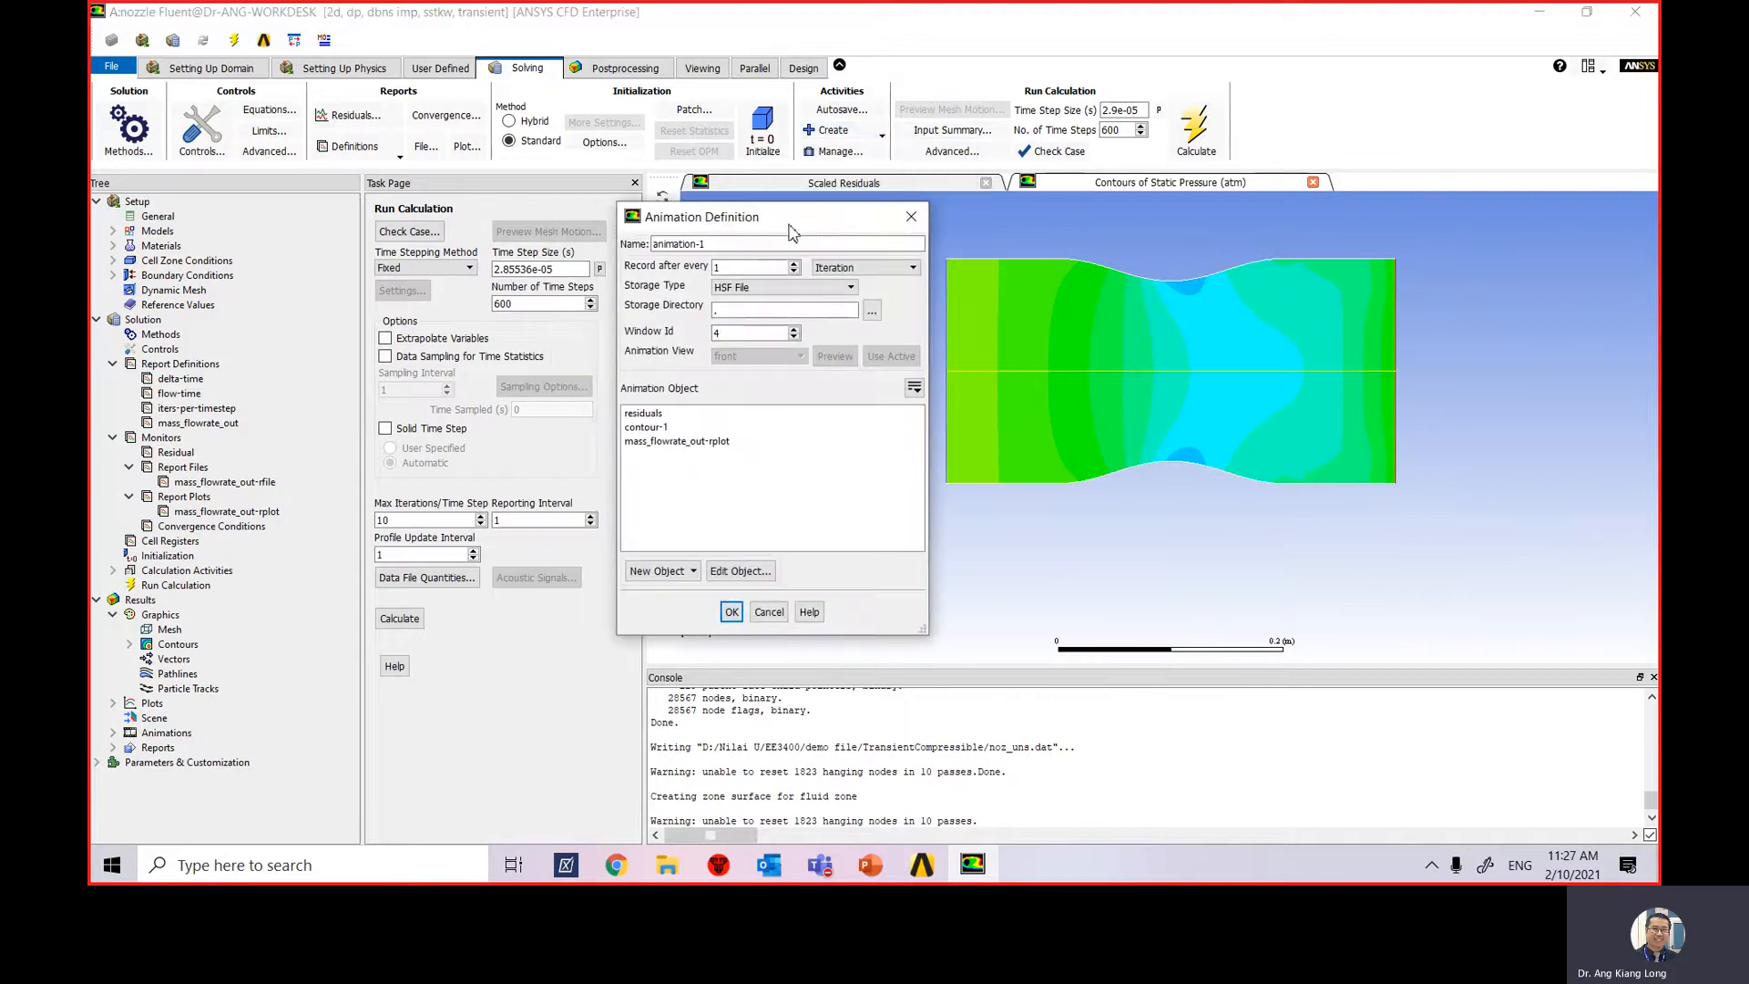
left_click_drag(756, 244, 652, 244)
type("mach-number")
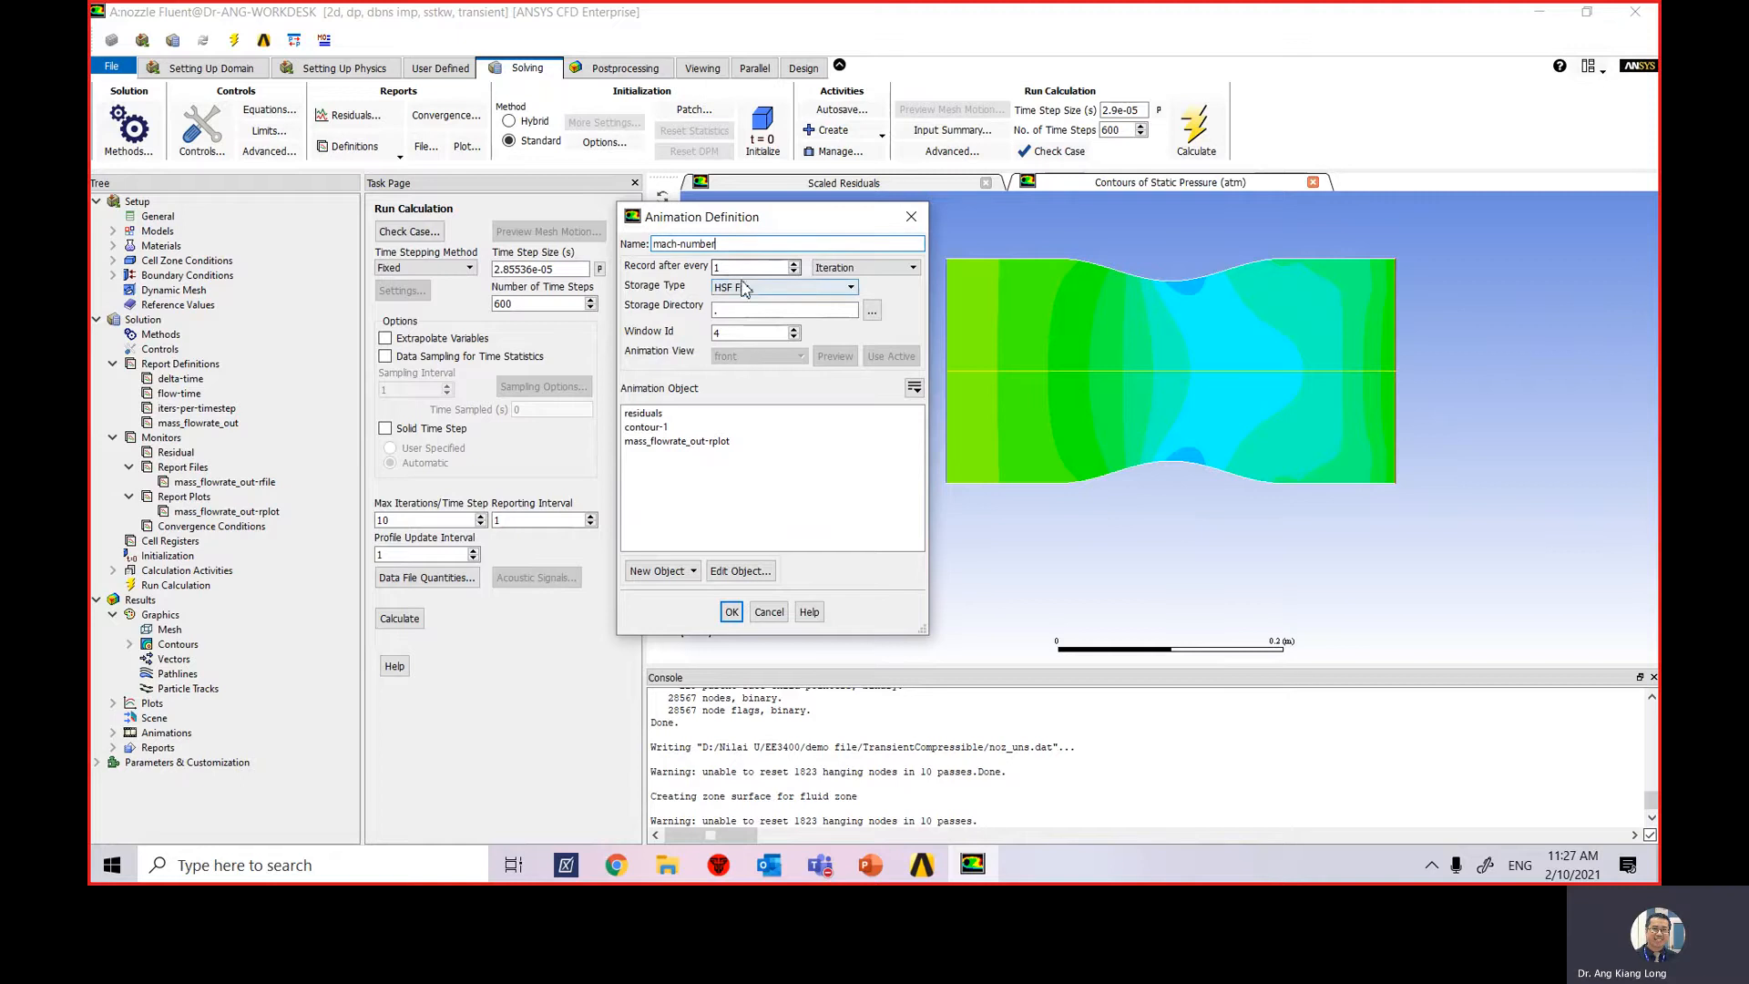
left_click(861, 267)
left_click(847, 290)
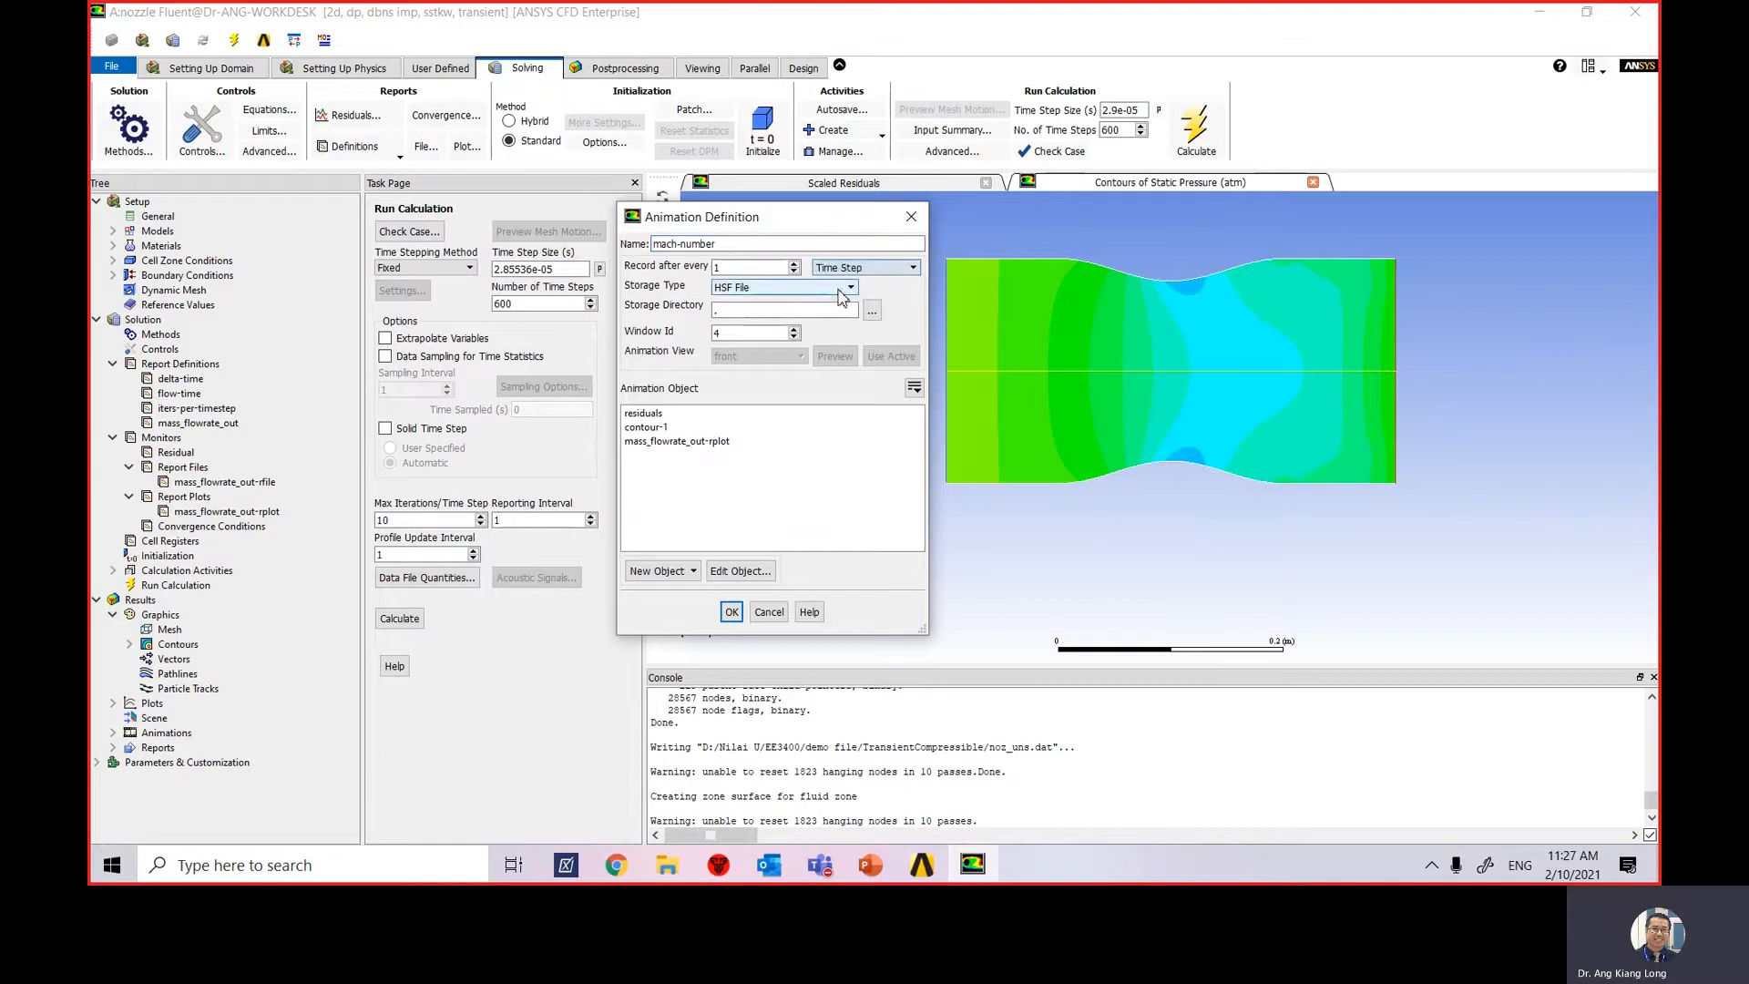
left_click(781, 288)
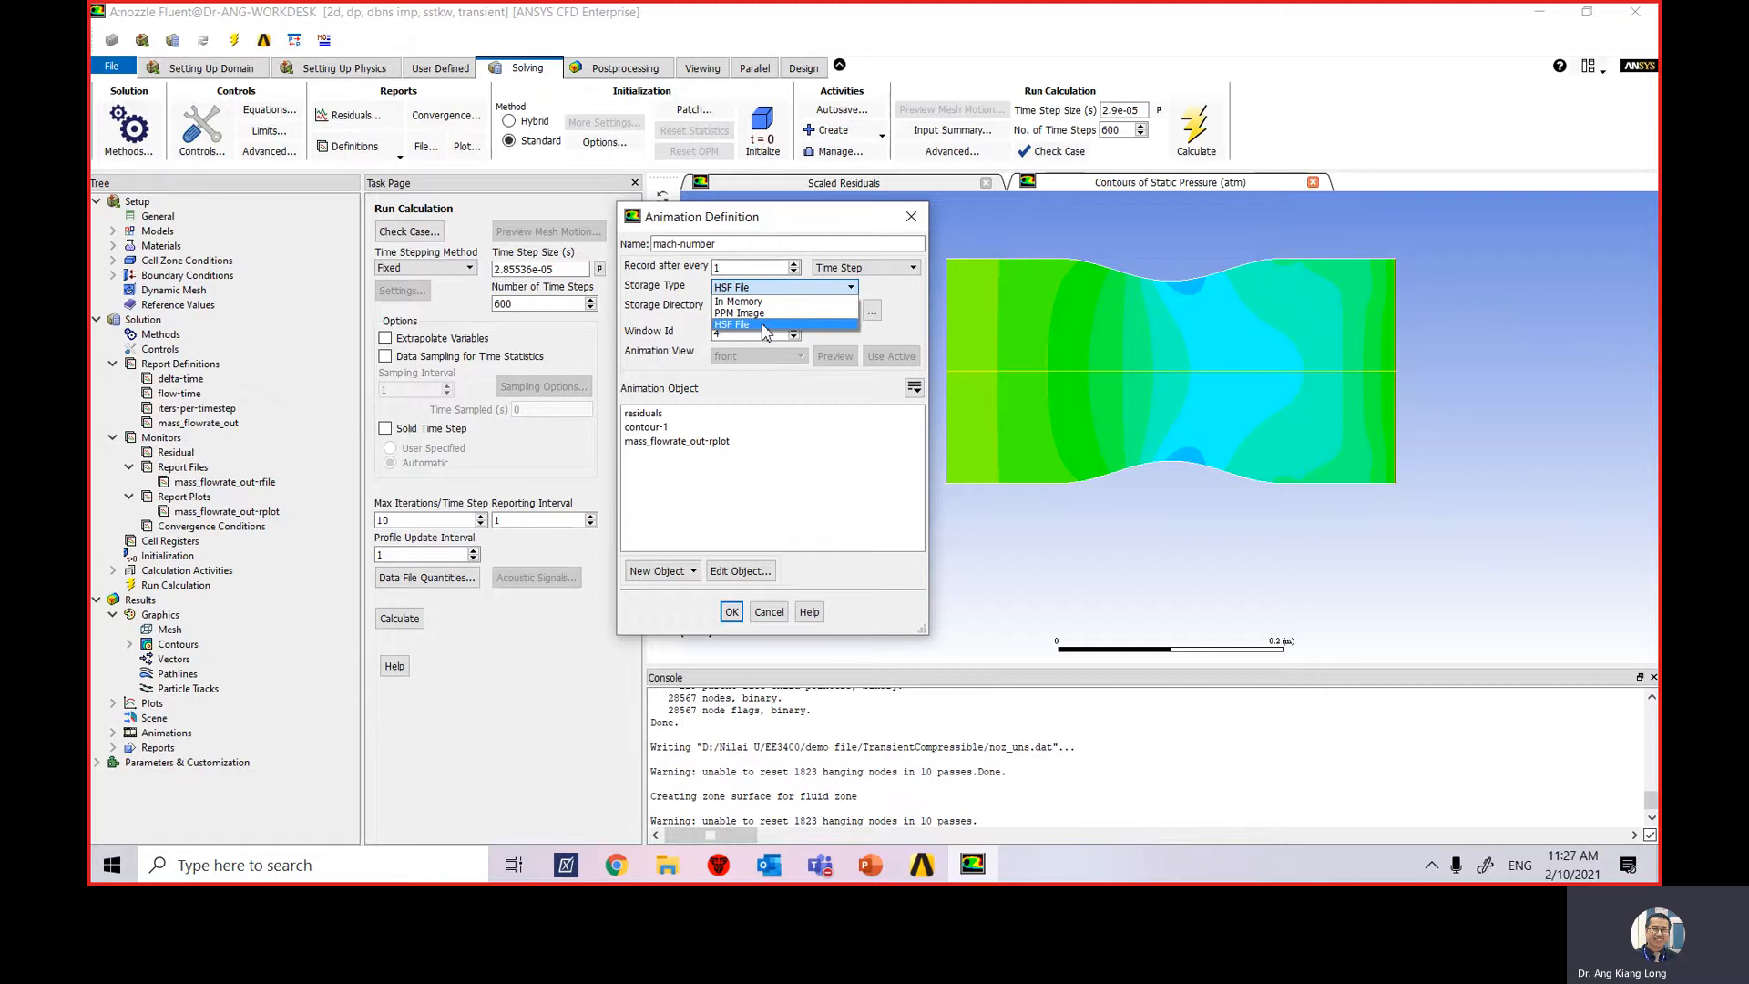
left_click(779, 301)
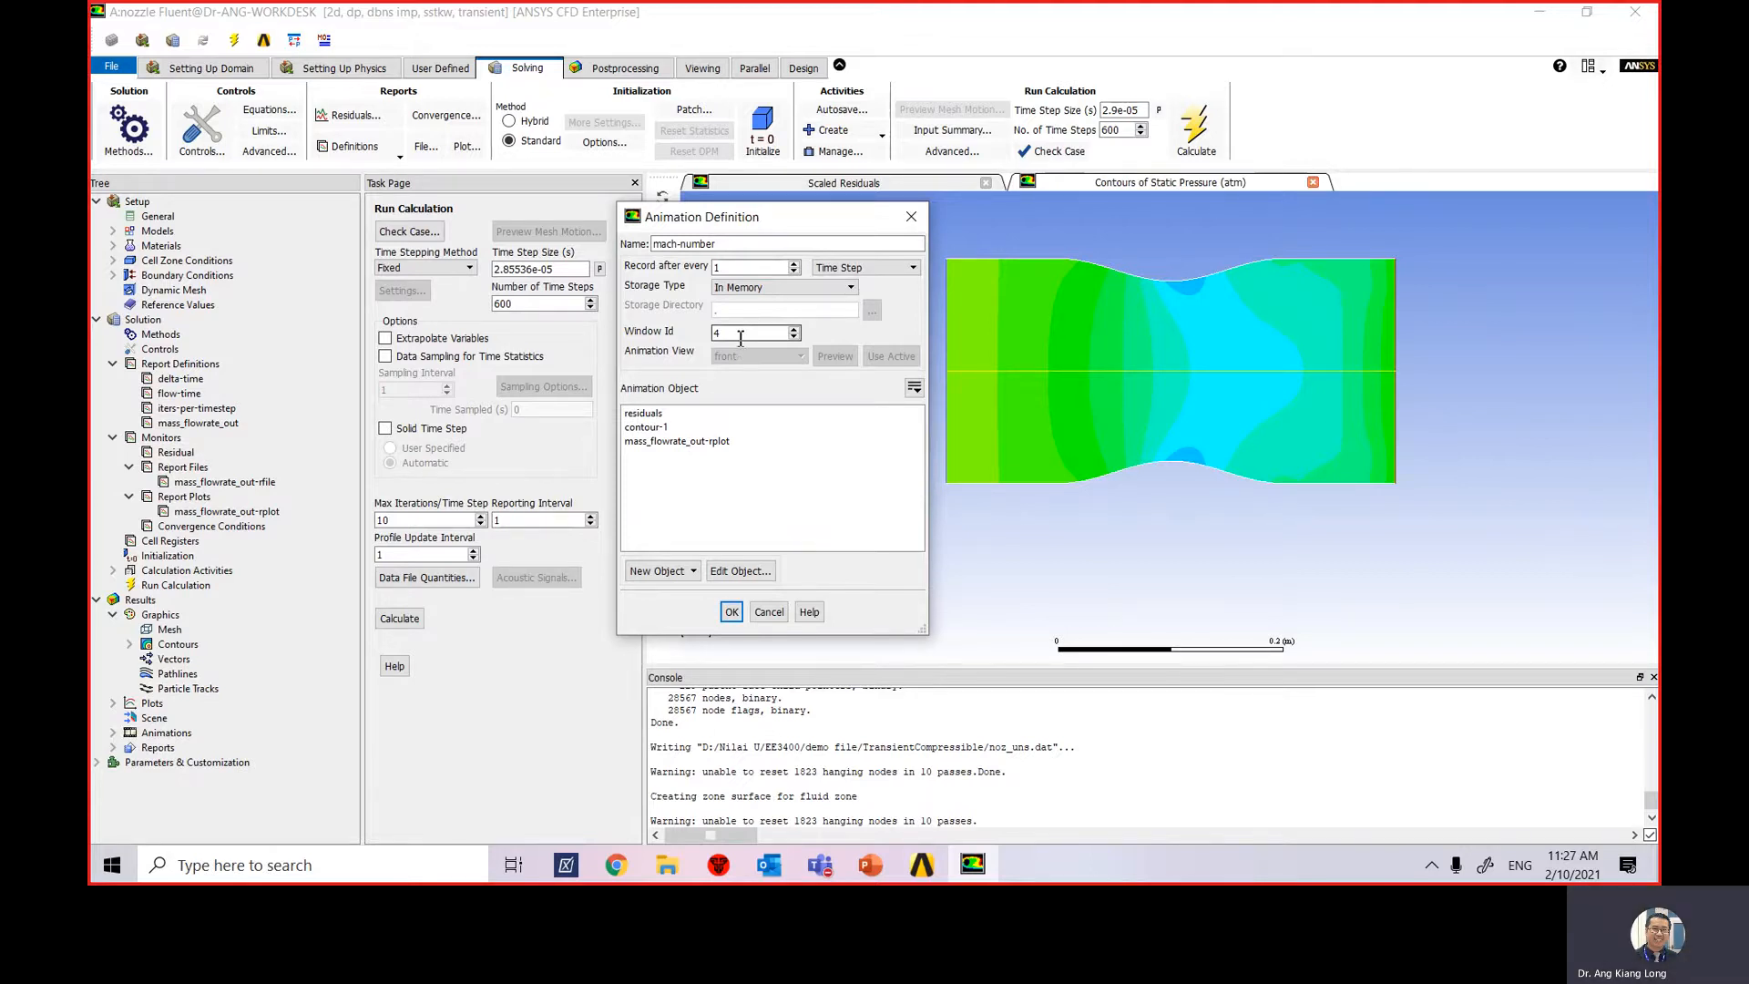
Add a new contour object to the mach-number animation, showing Mach Number from the velocity variables.
left_click(685, 572)
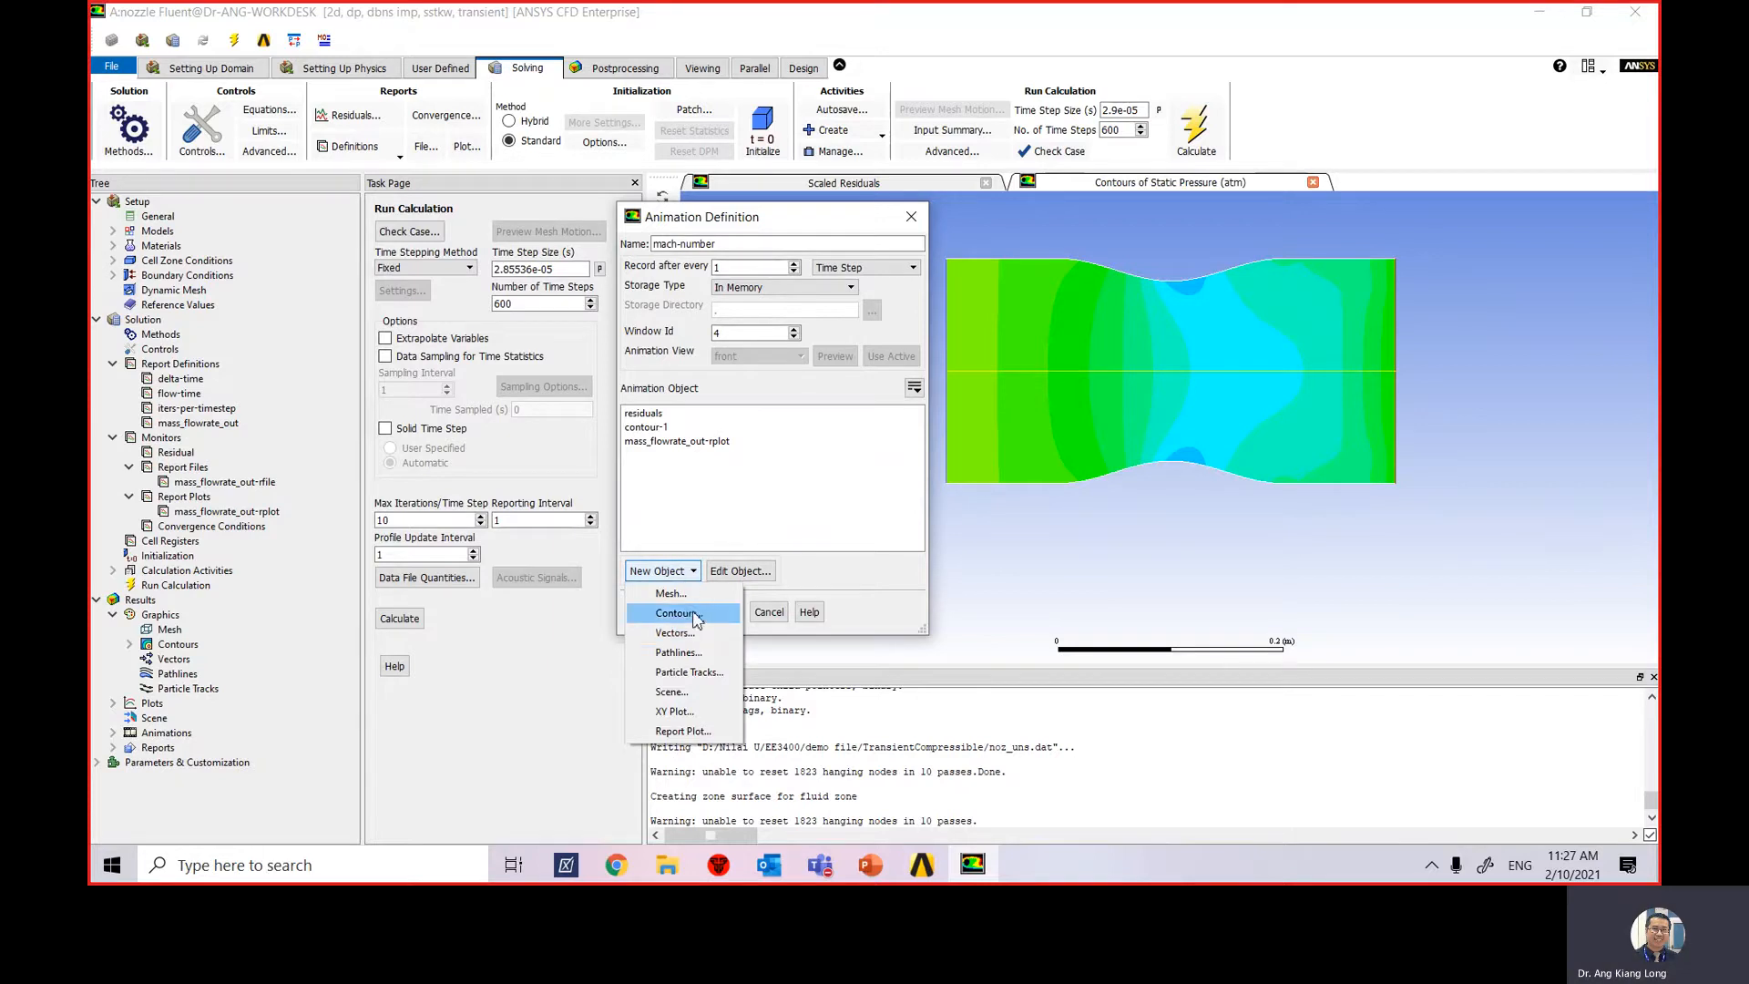
left_click(678, 613)
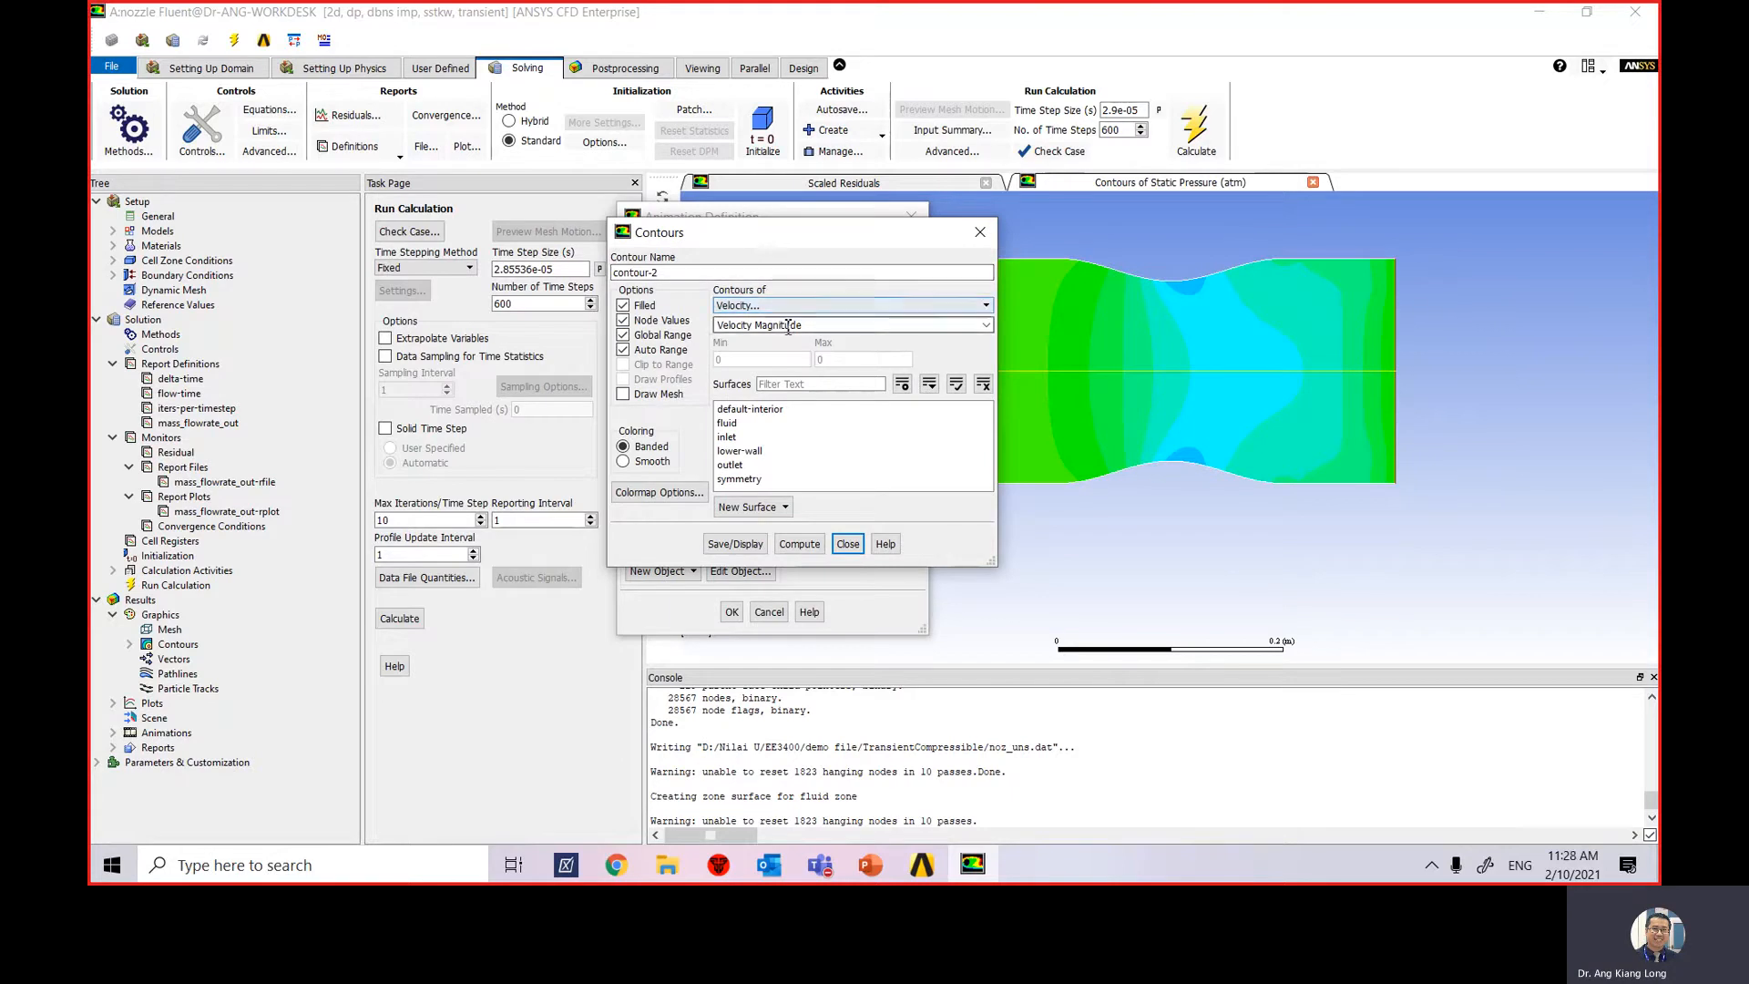
left_click(986, 326)
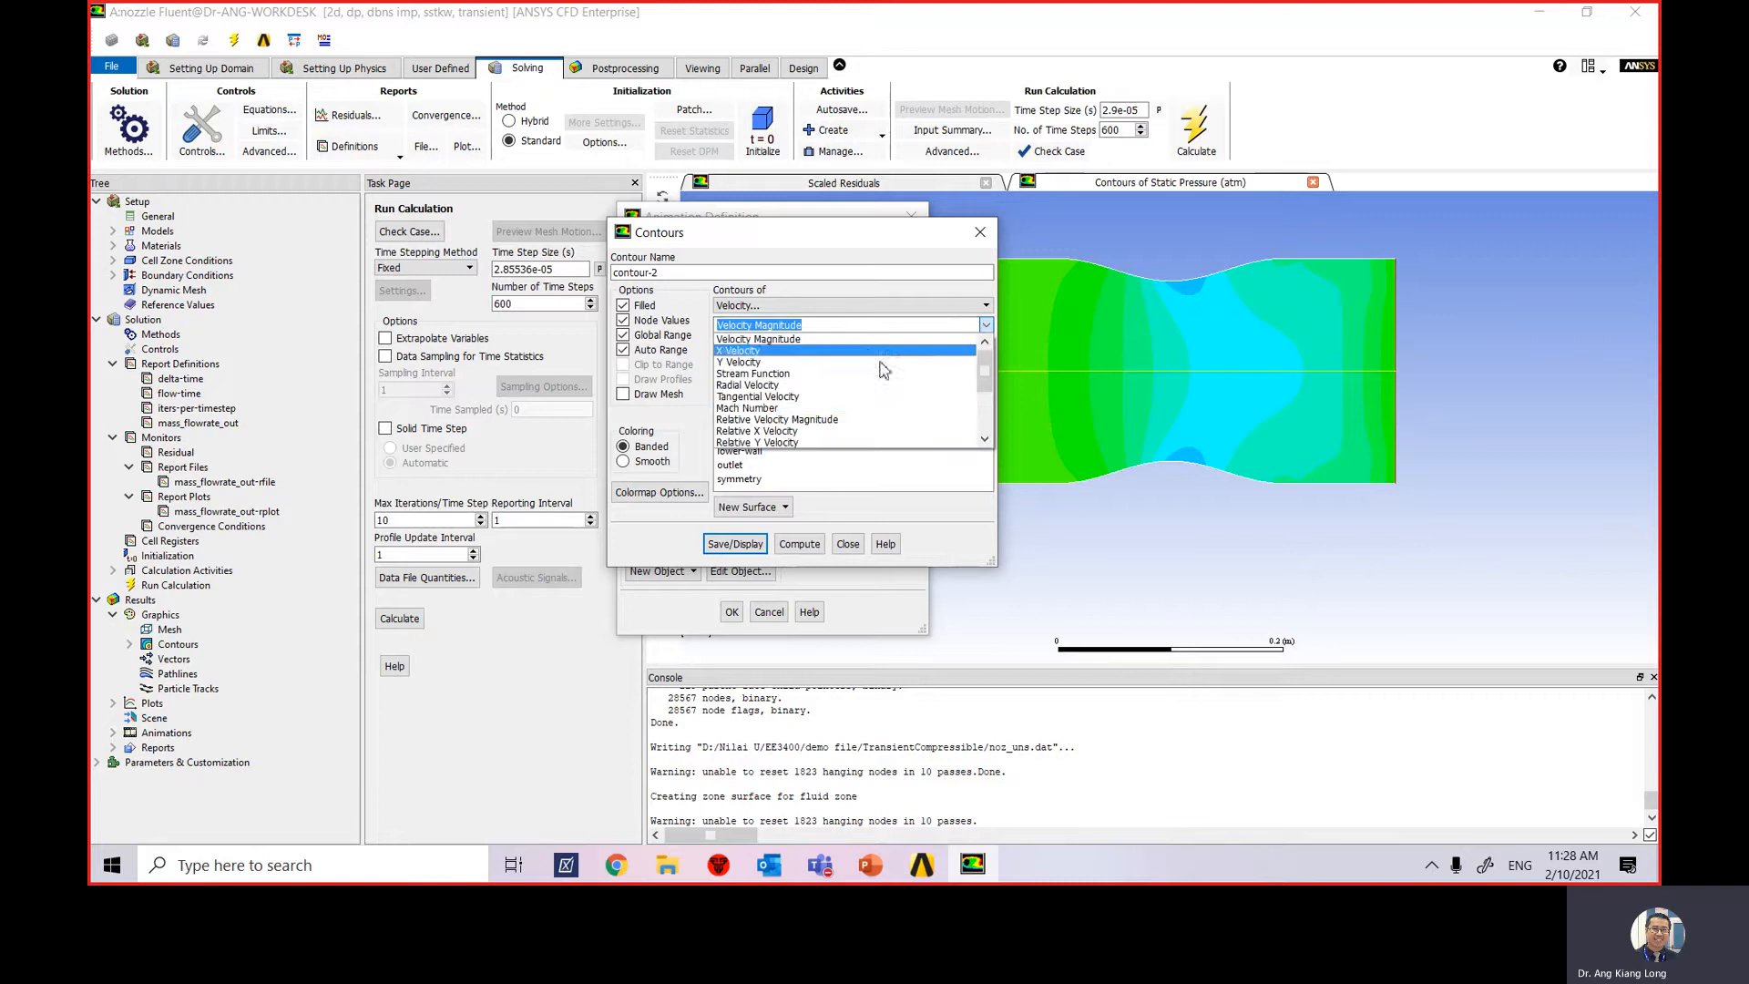
left_click(873, 409)
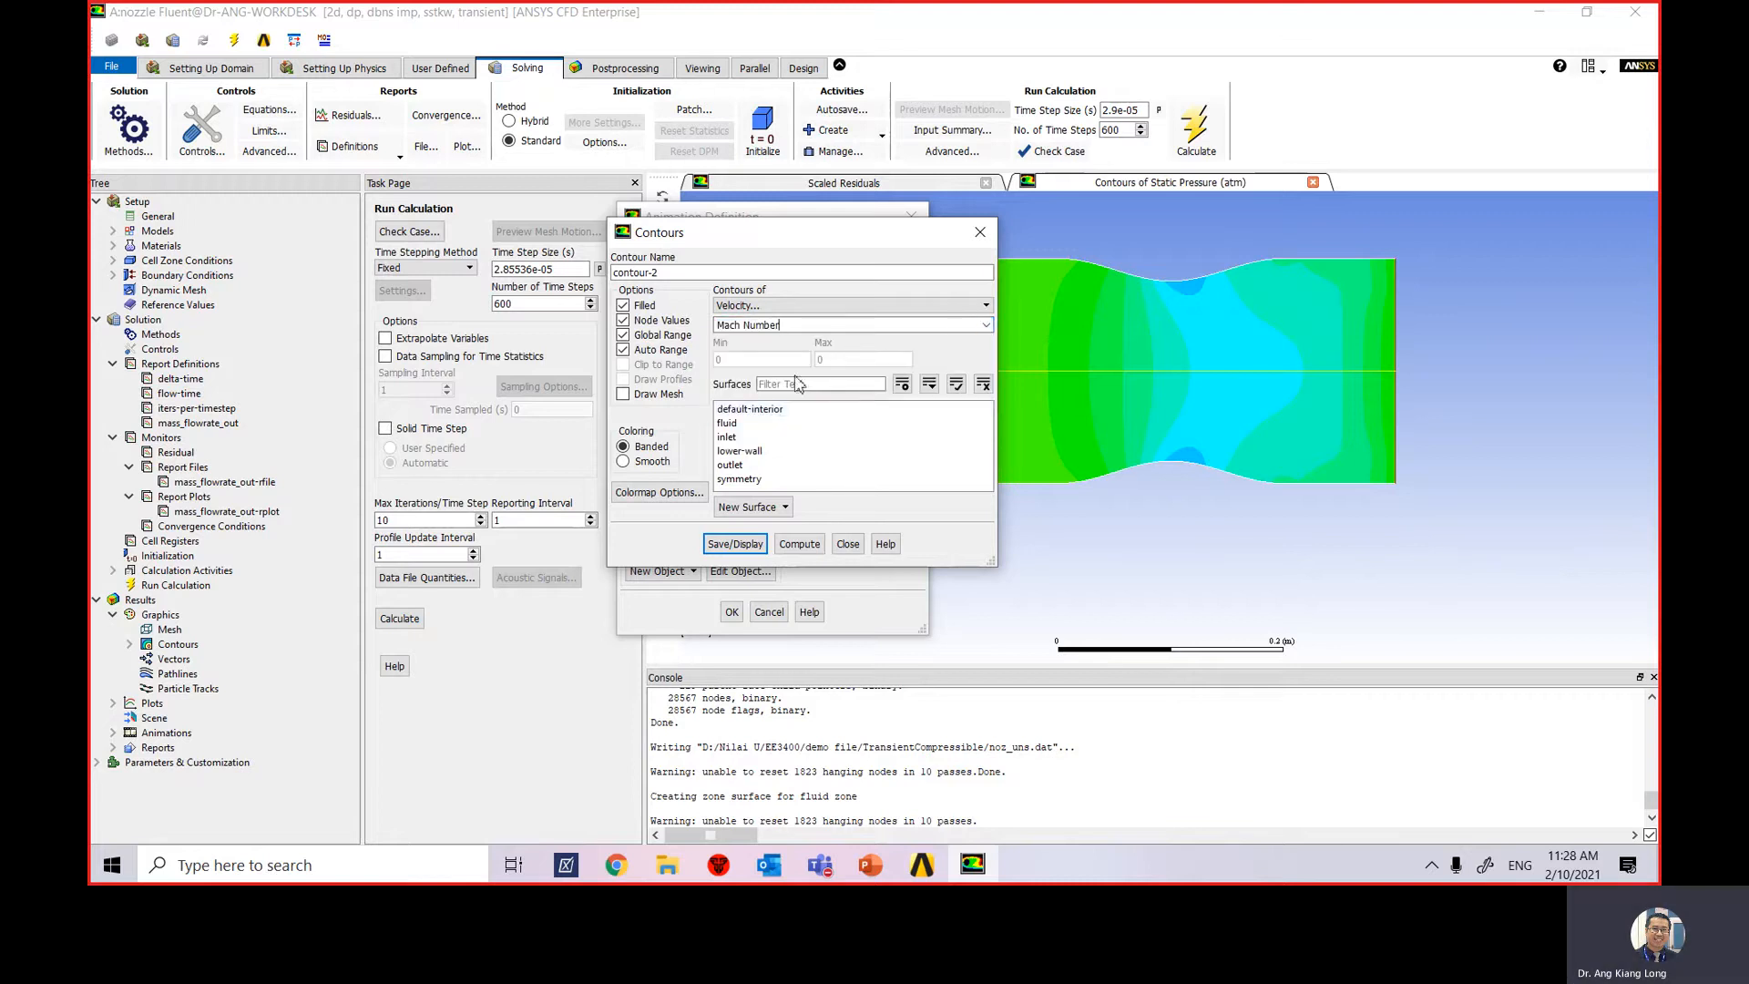
Turn off the contour's auto range, keep clip to range enabled, set the limits to 0 and 1.30, and save and display it.
left_click(624, 350)
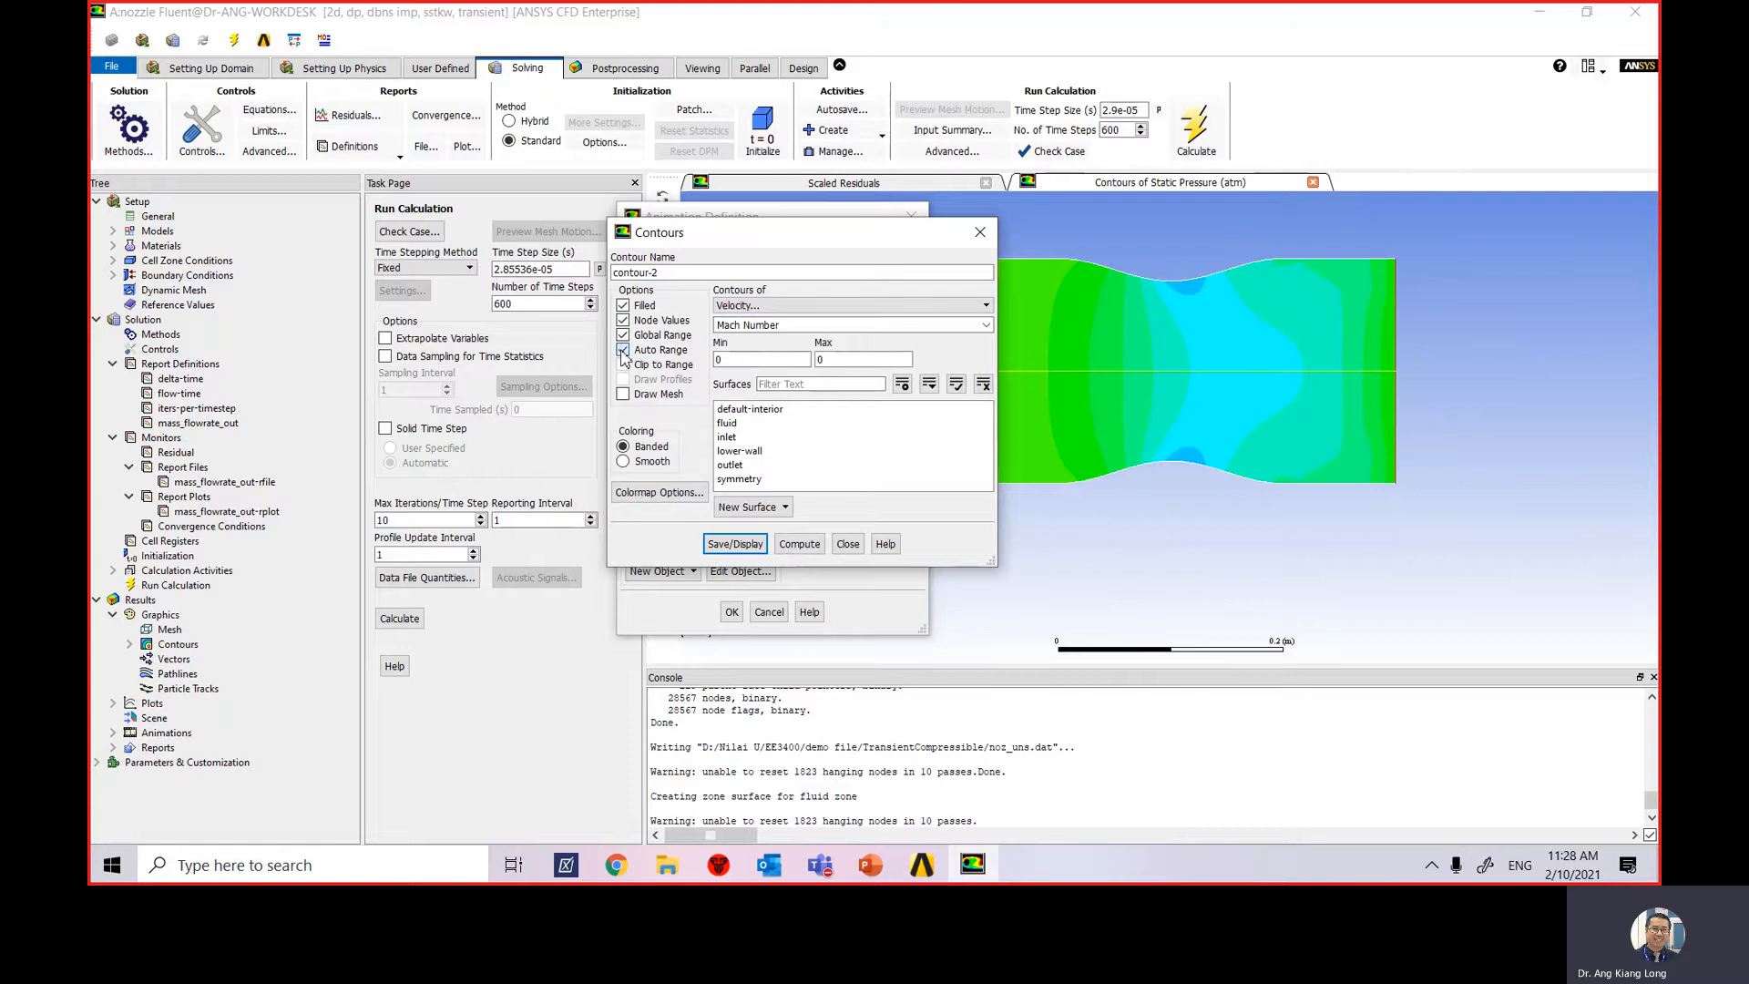
left_click(623, 364)
double_click(729, 358)
type("0")
key("Tab")
type("1.30")
left_click(736, 545)
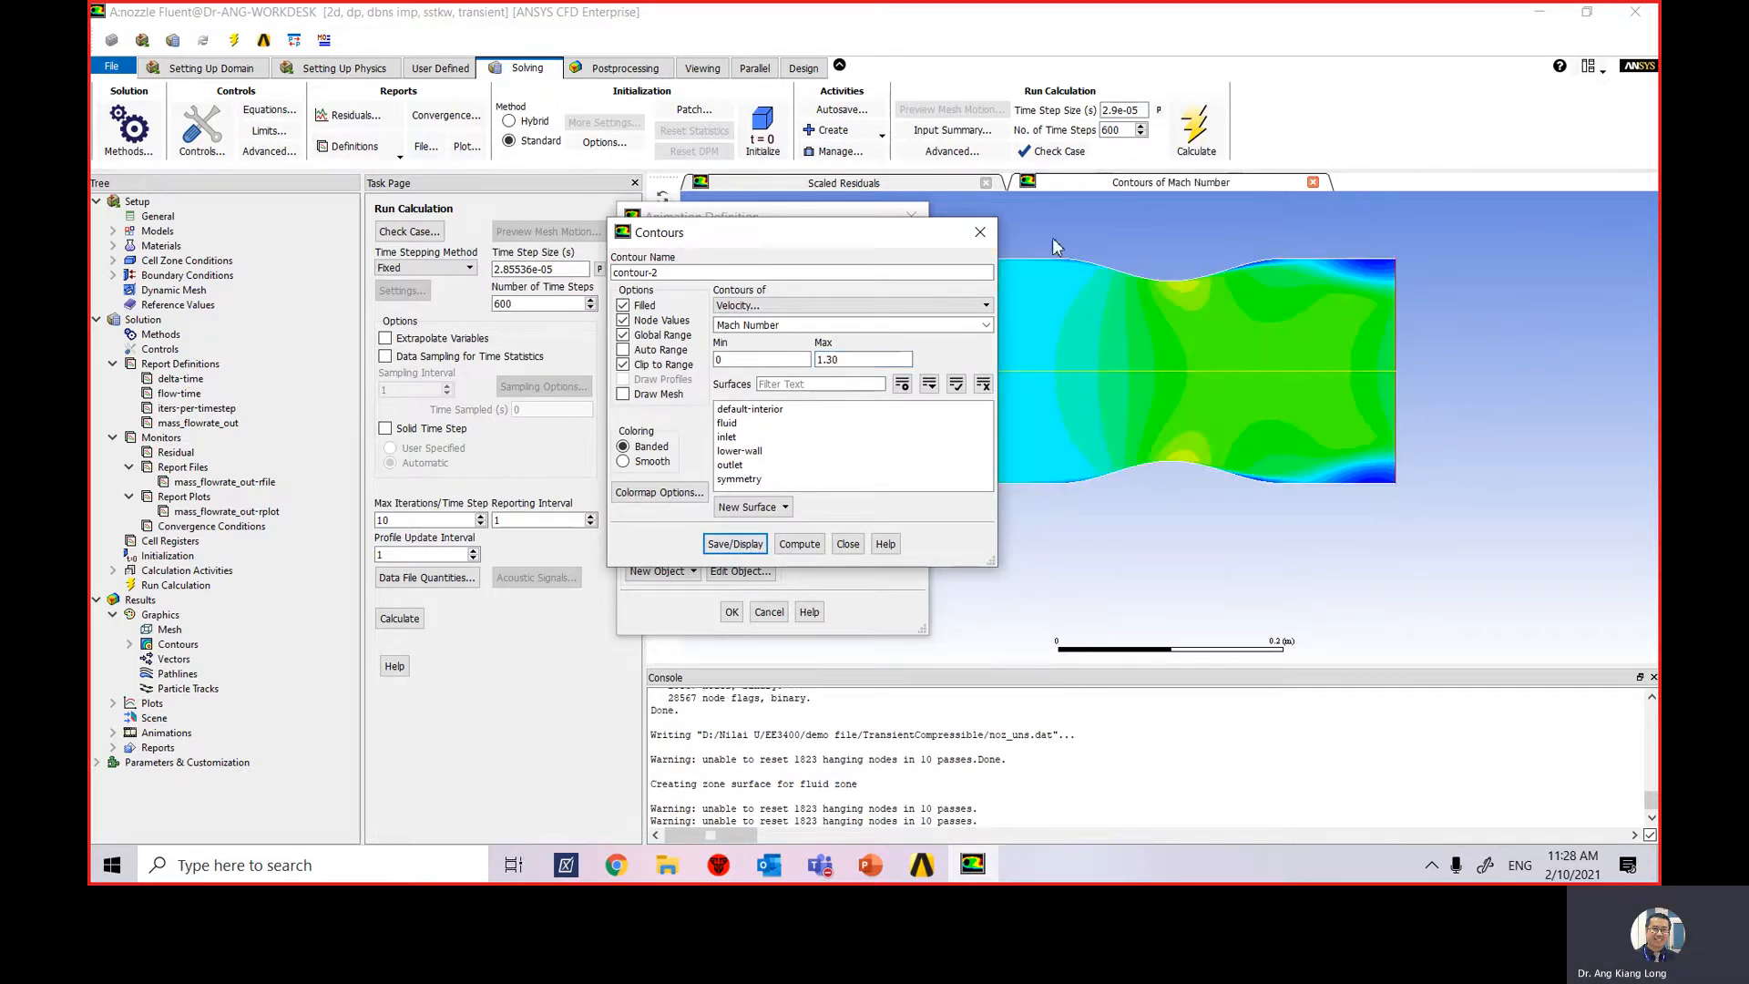
Close the contour settings, choose contour-2 as the object for the mach-number animation, and accept the definition.
left_click(847, 544)
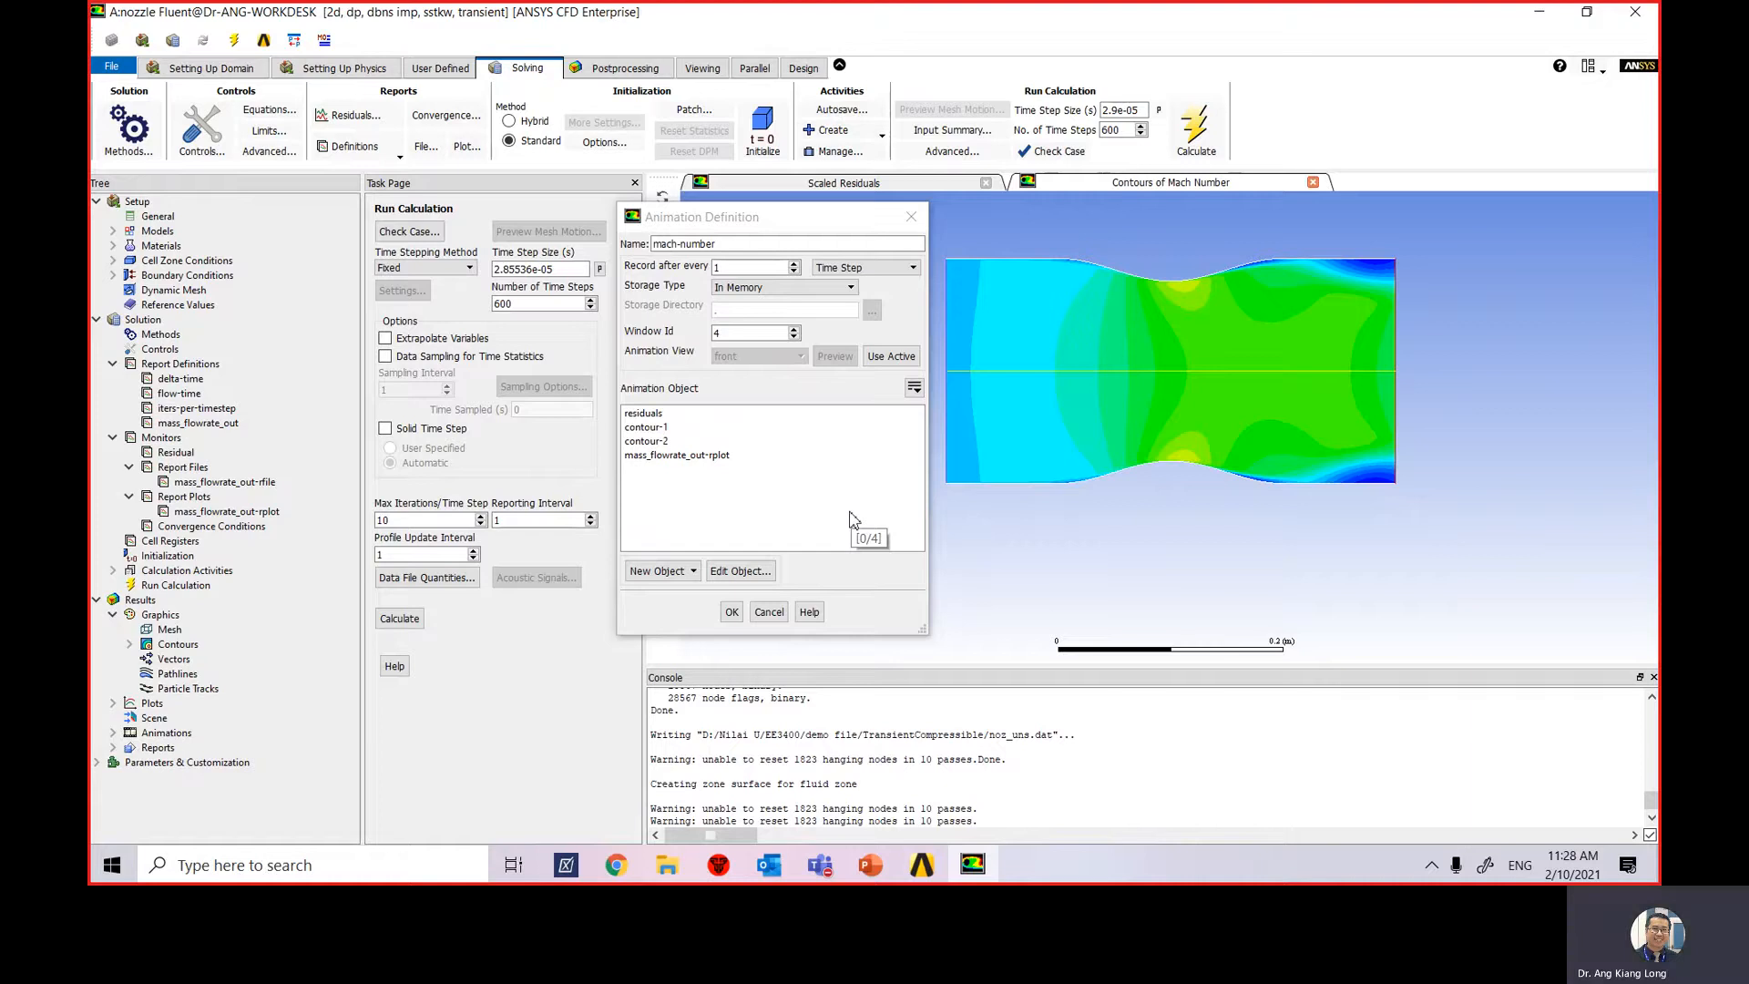
left_click(658, 440)
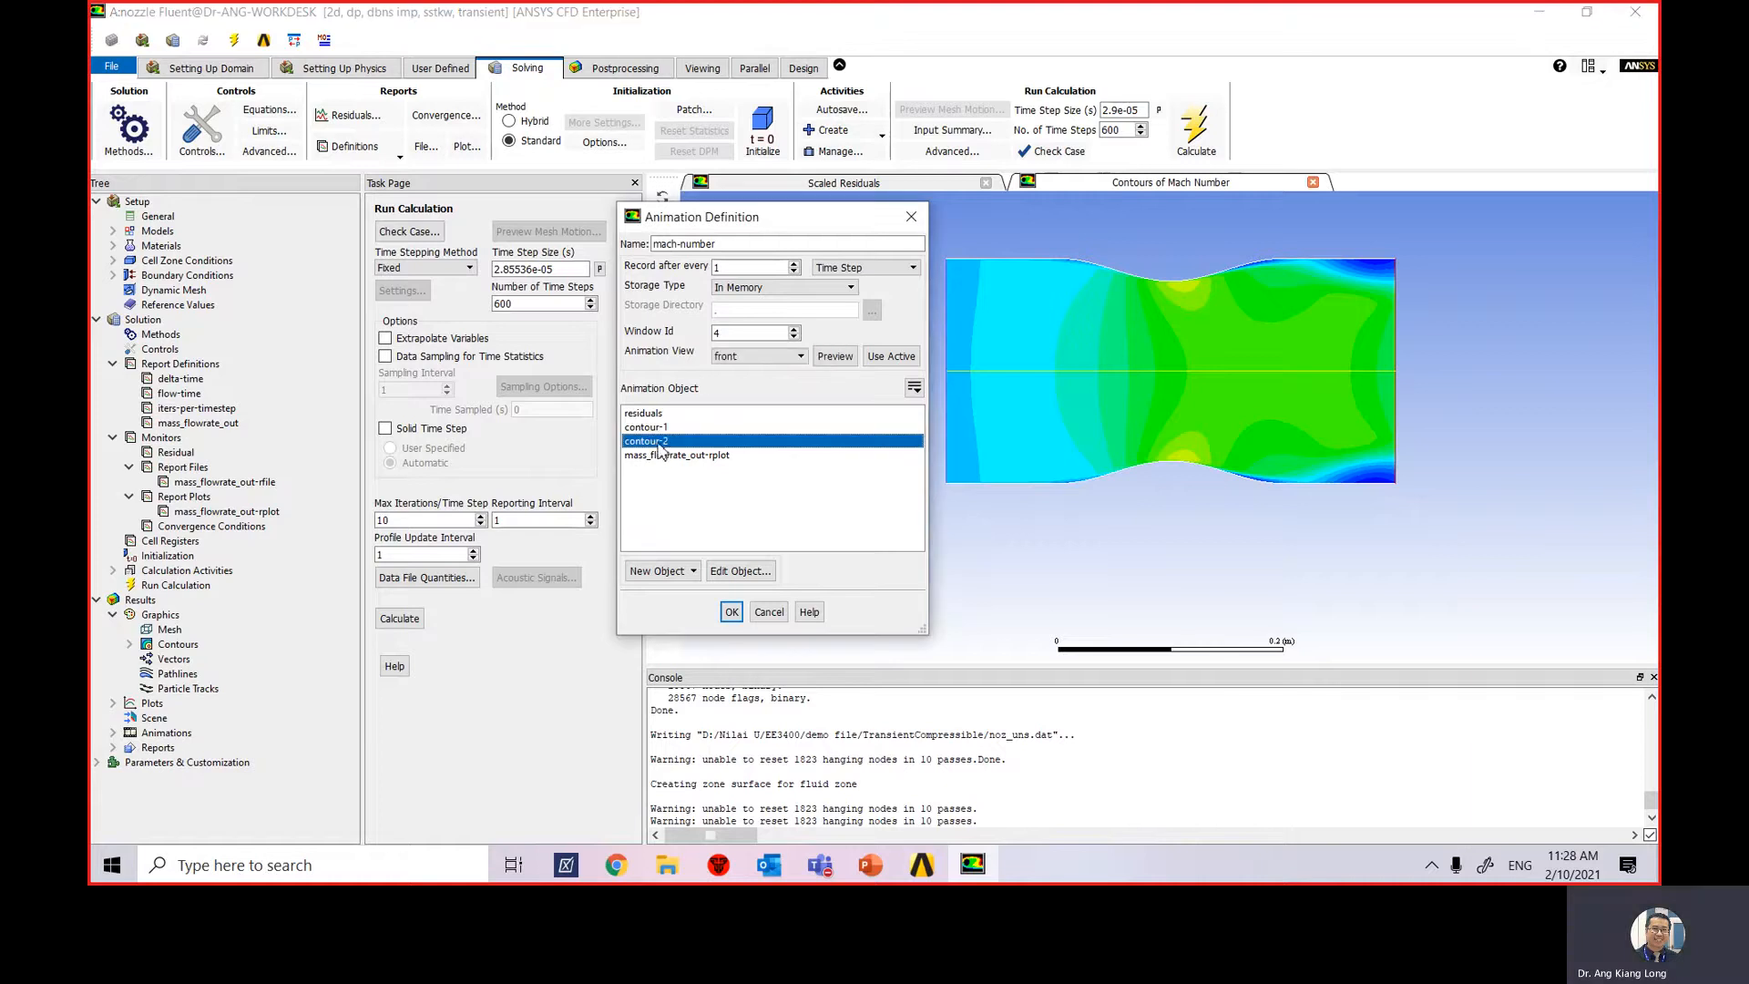
left_click(731, 612)
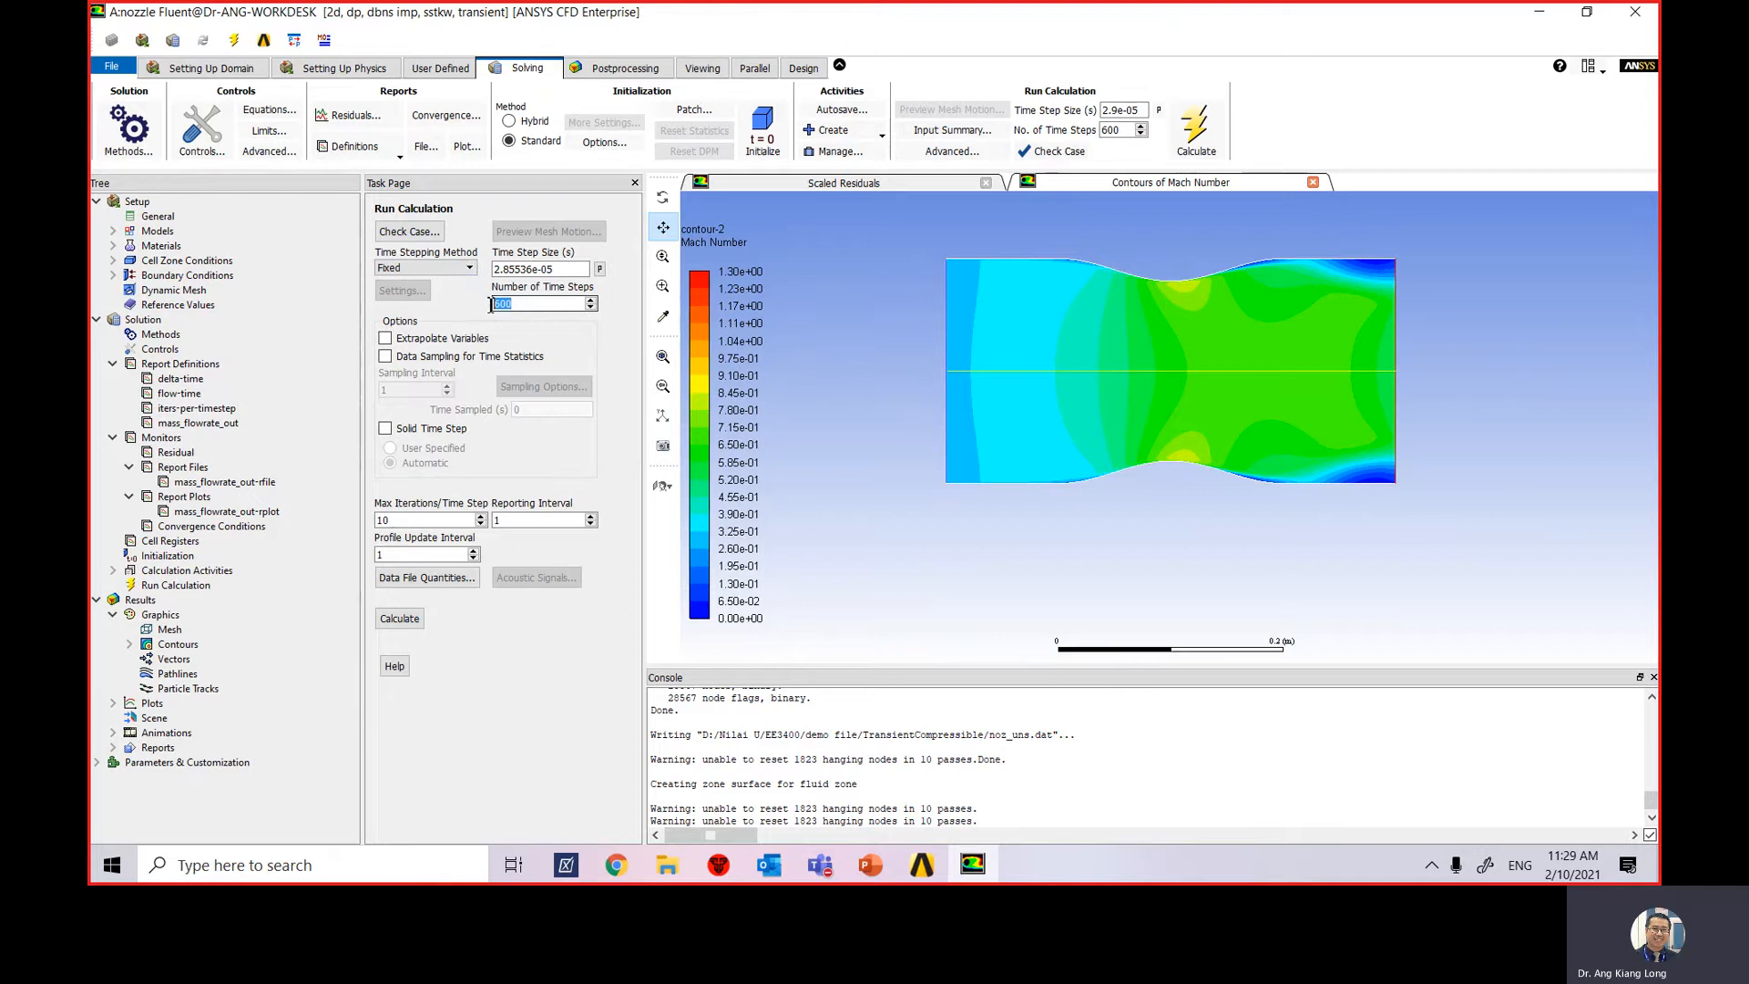
Set the number of time steps to 100 and run the calculation, using the settings changes for the current calculation only.
double_click(492, 303)
type("100")
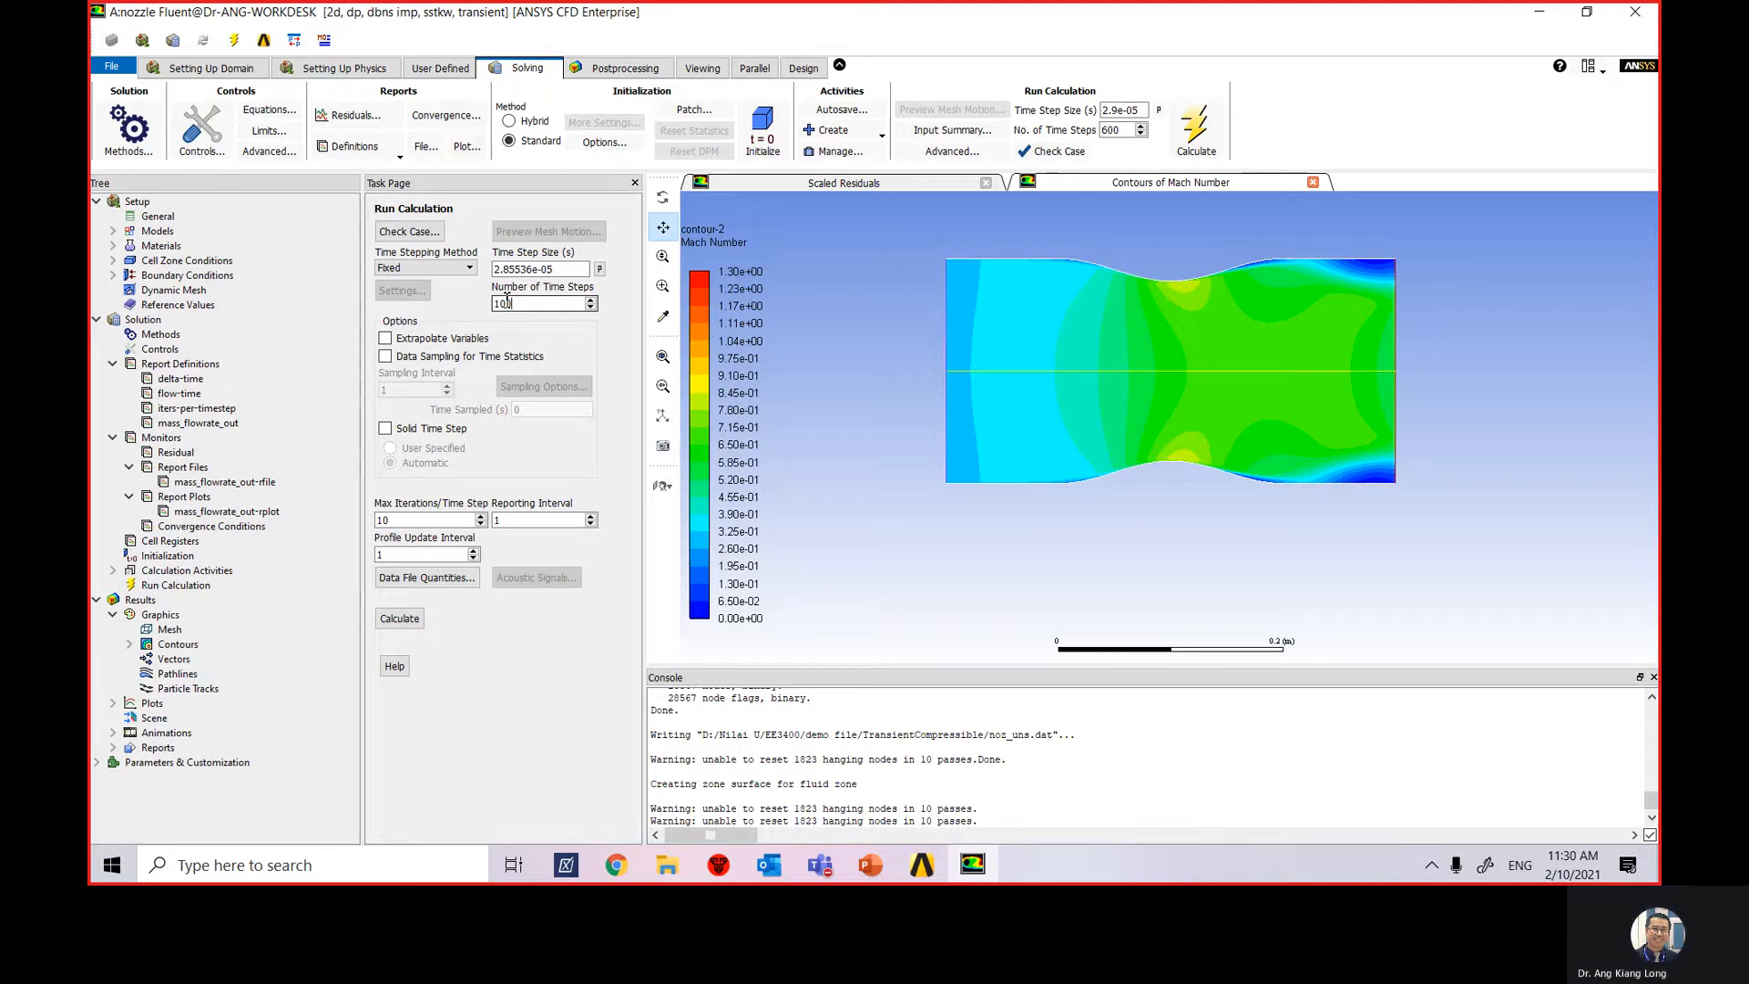
left_click(410, 619)
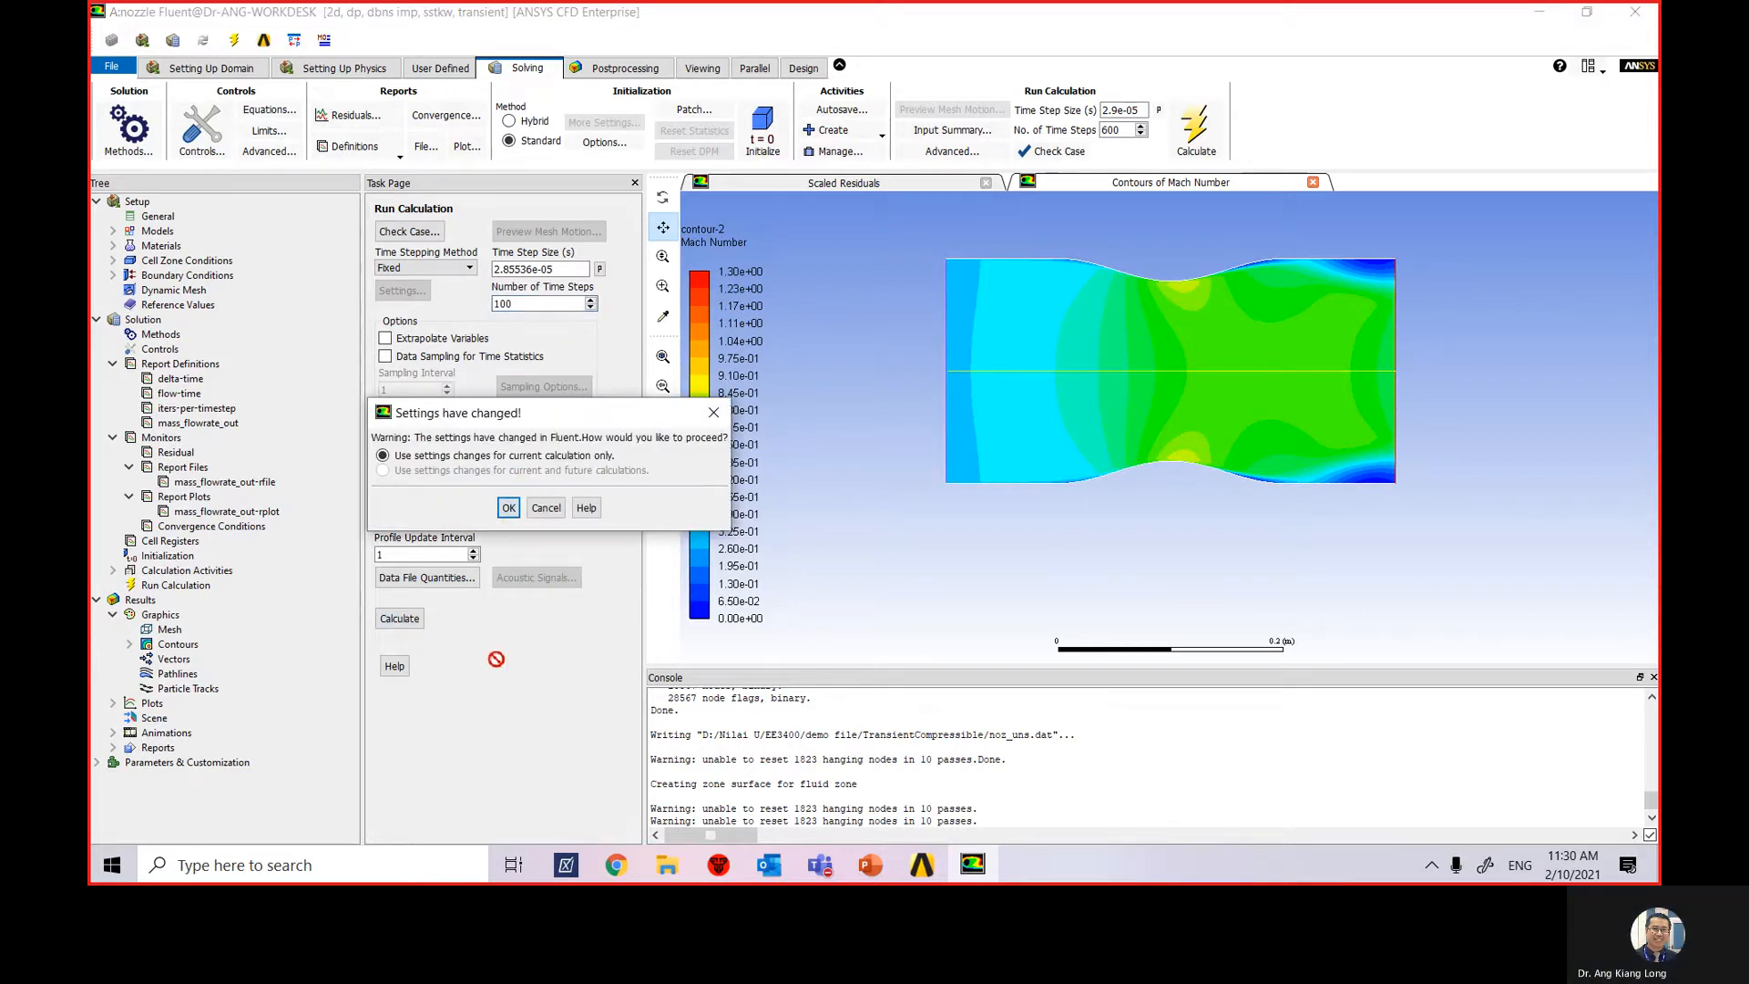
left_click(509, 507)
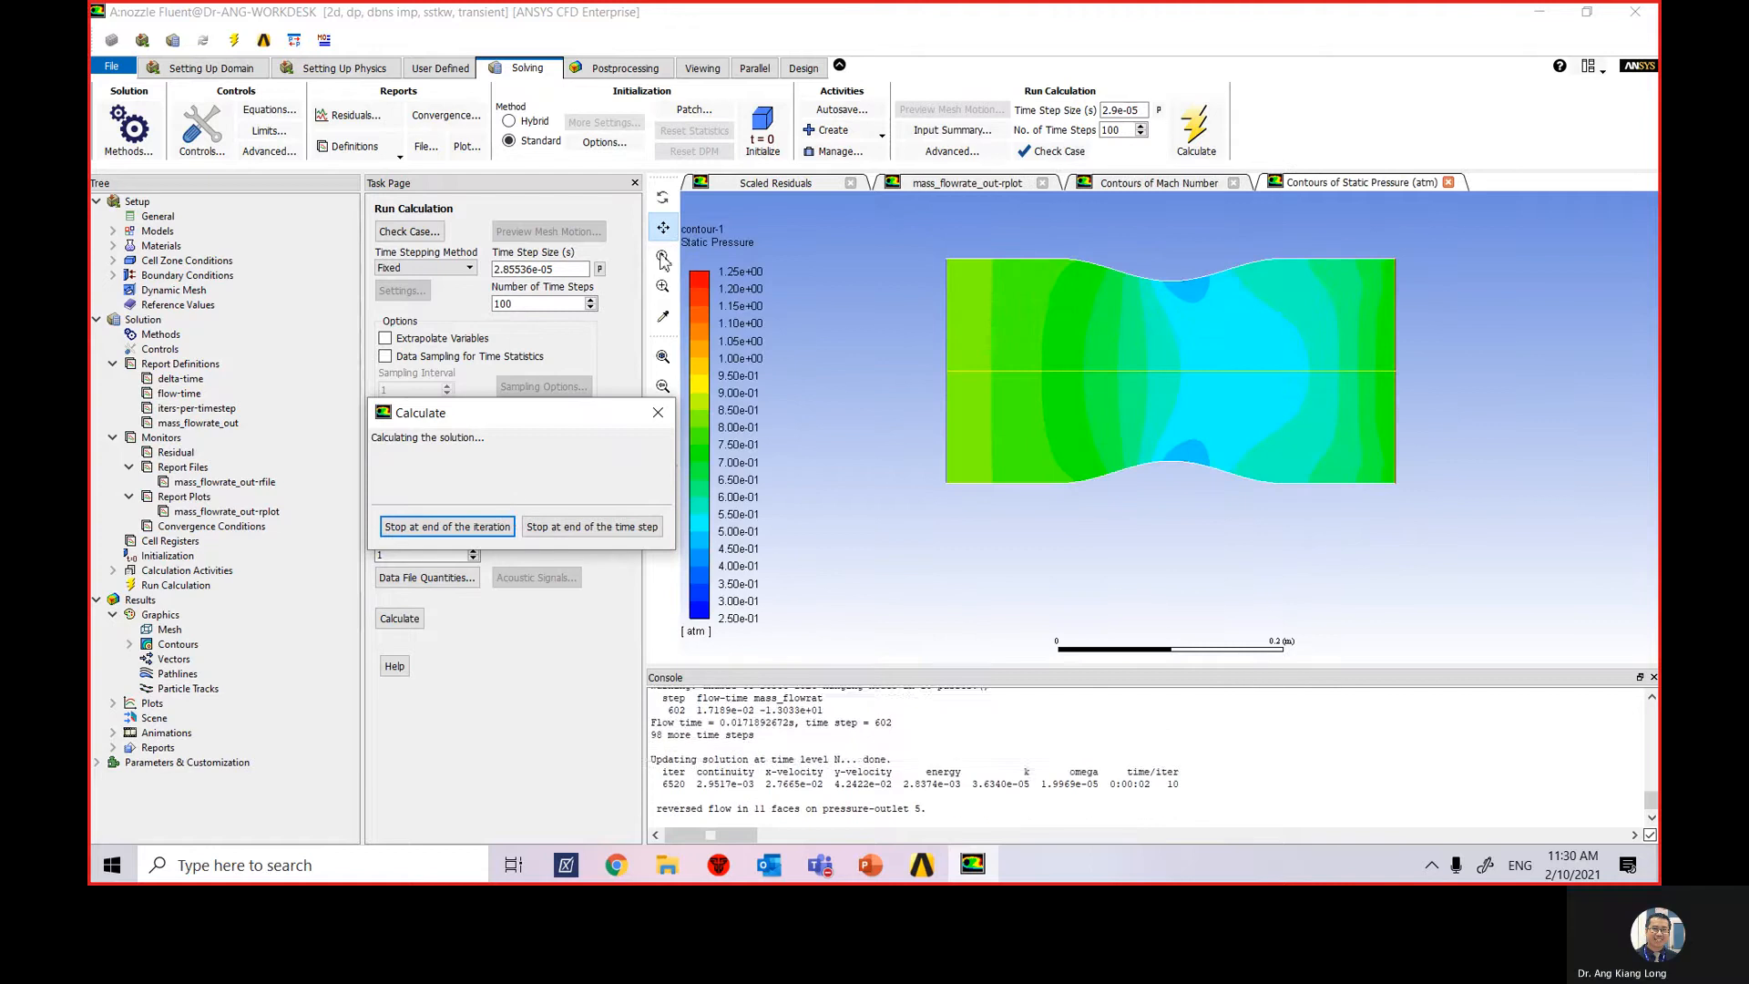
Monitor the scaled residuals and the outlet mass flow rate plot until the calculation ends, and dismiss the completion notice.
left_click(798, 185)
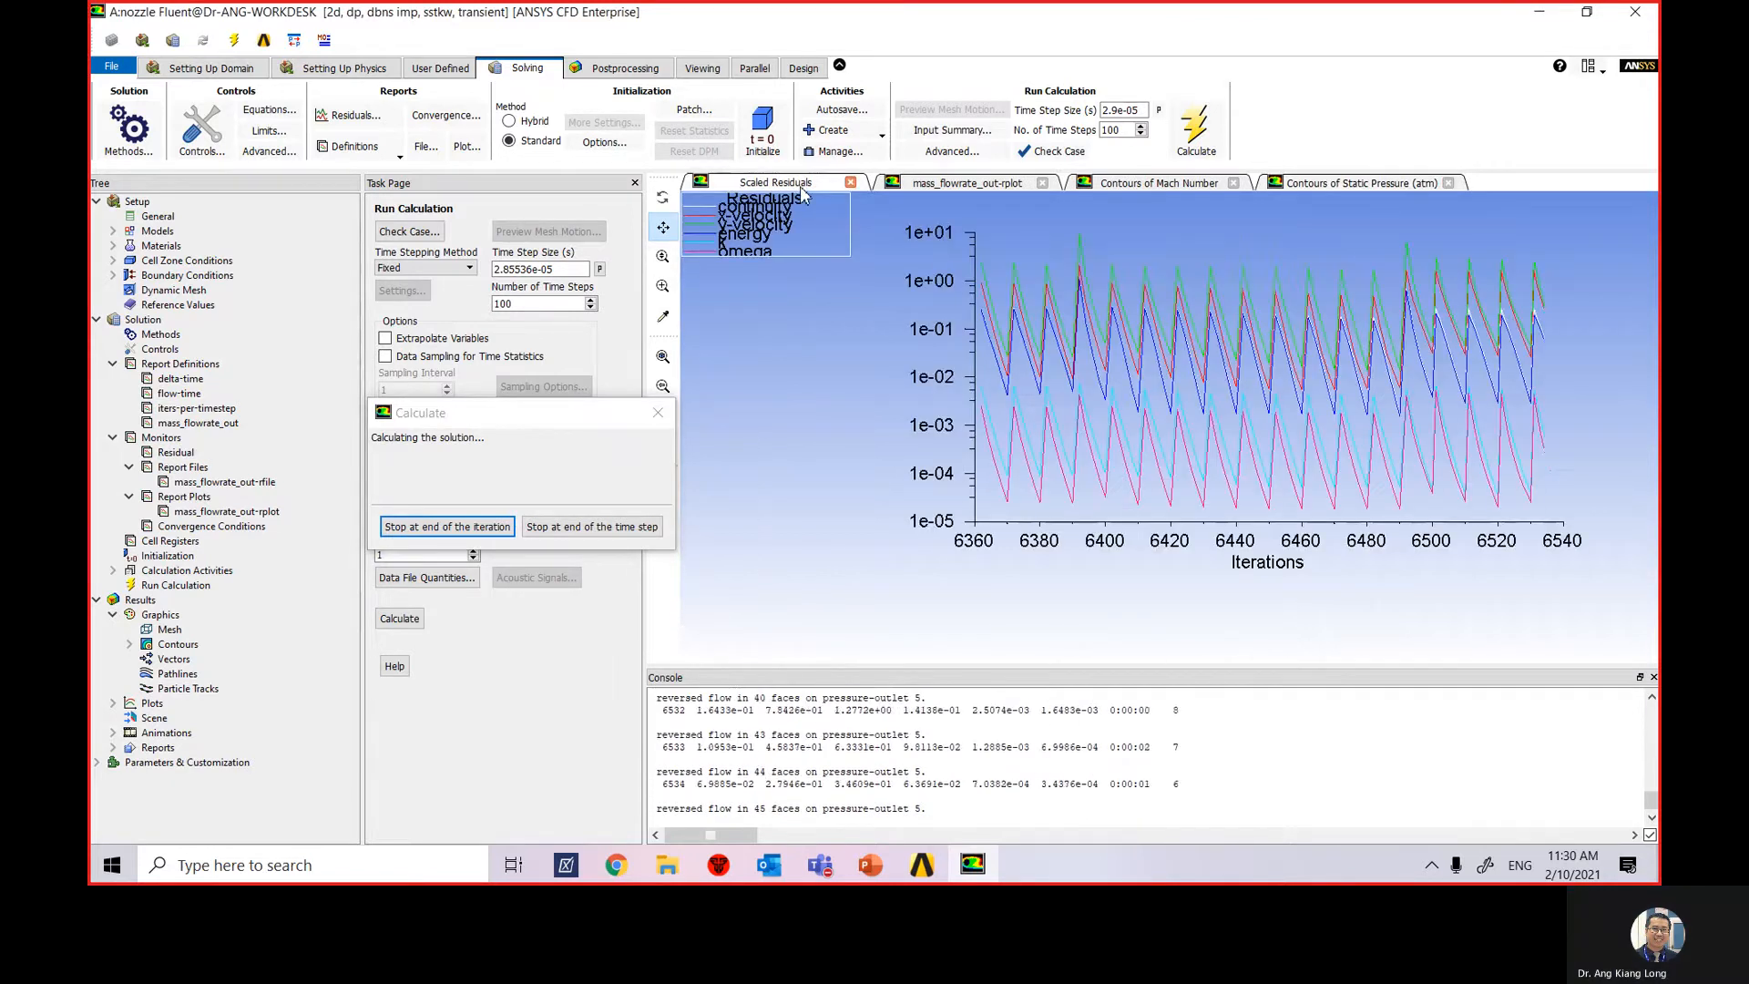
left_click(948, 185)
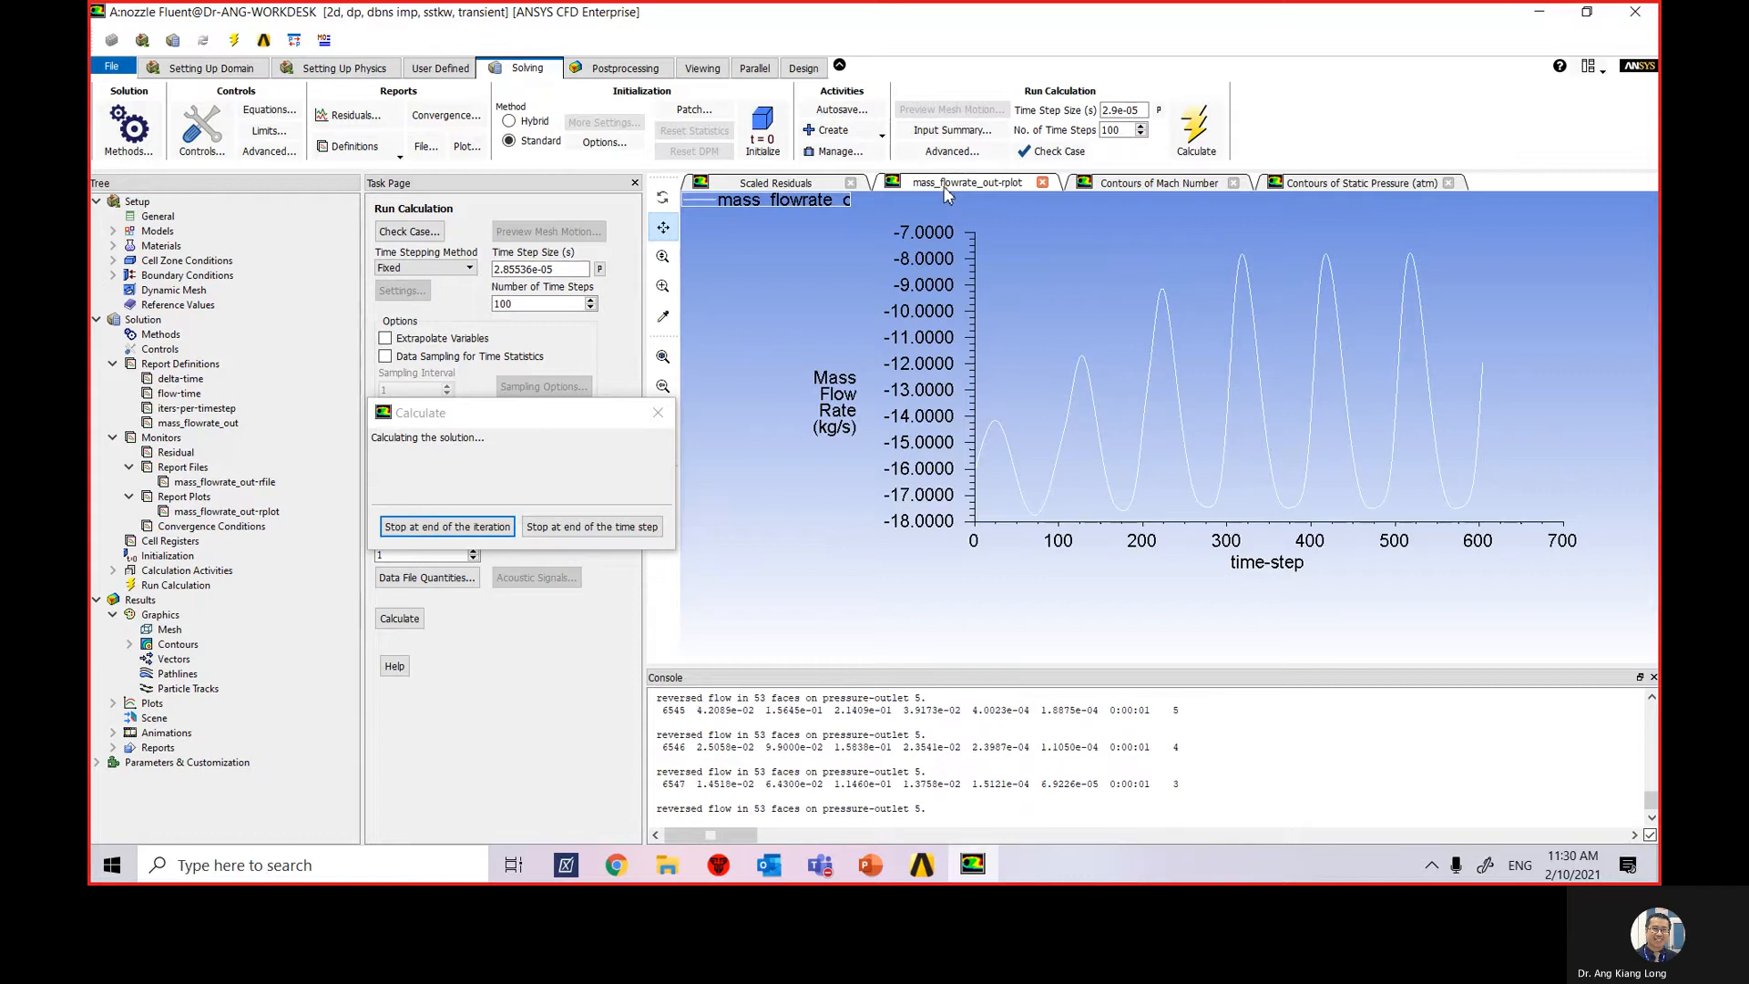
left_click(800, 183)
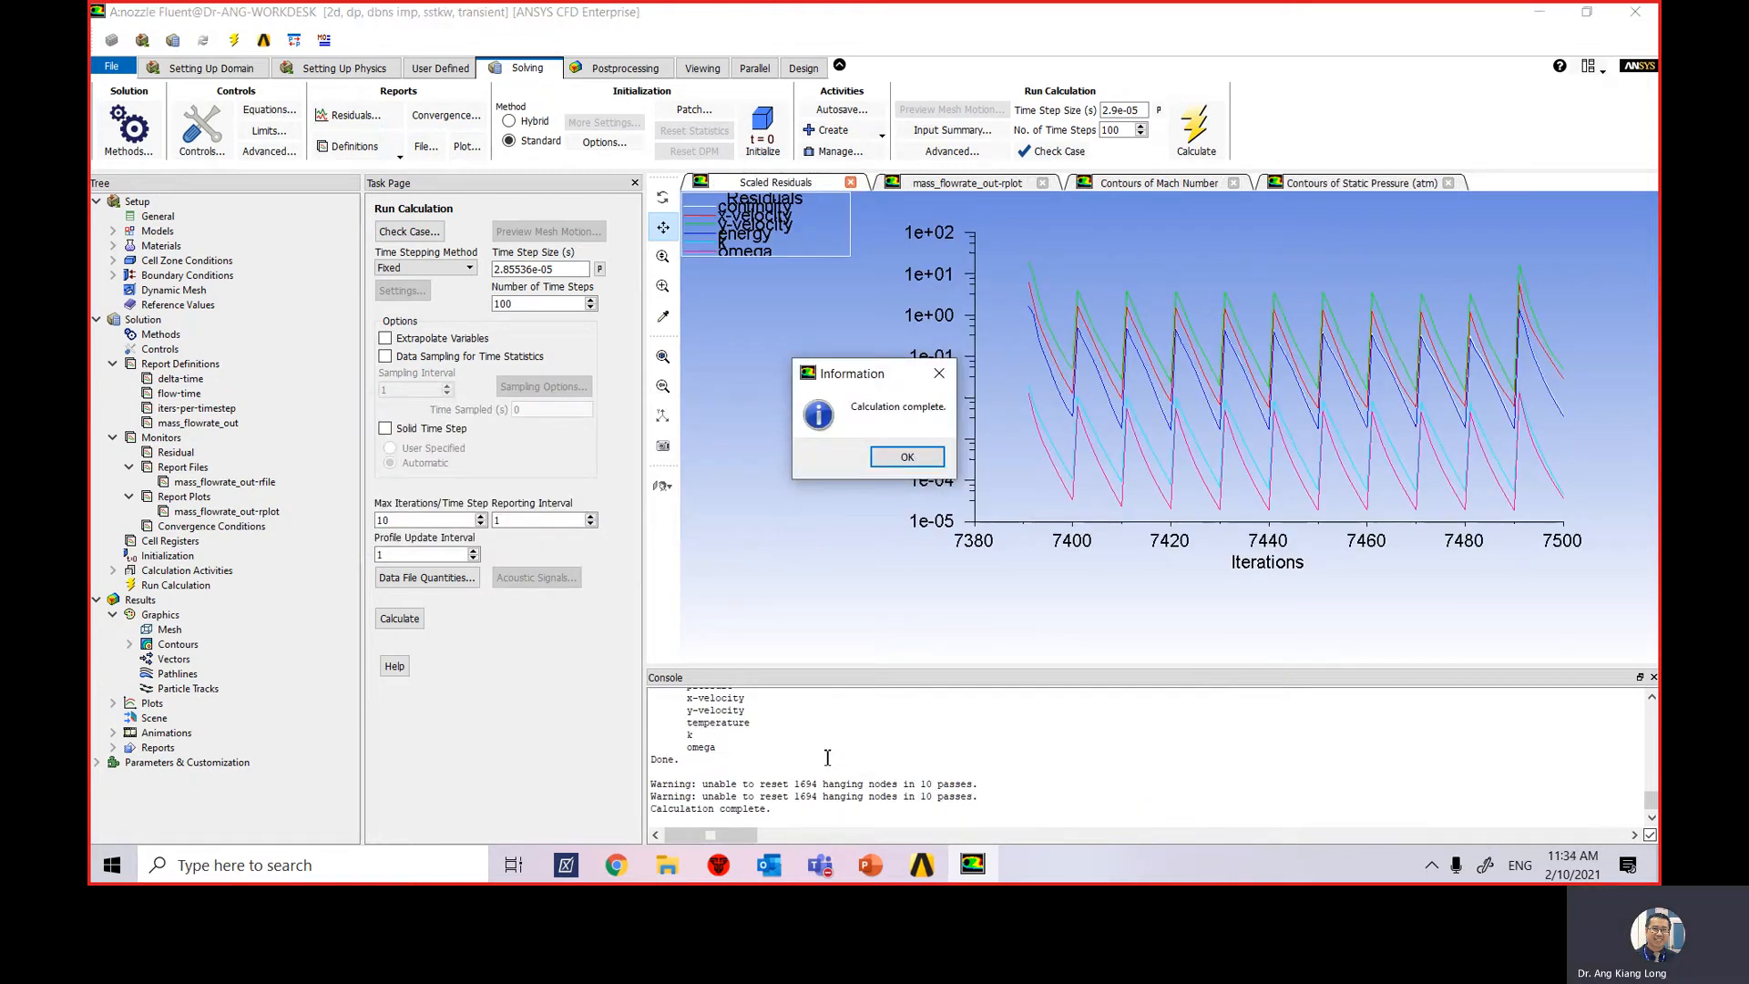
left_click(907, 458)
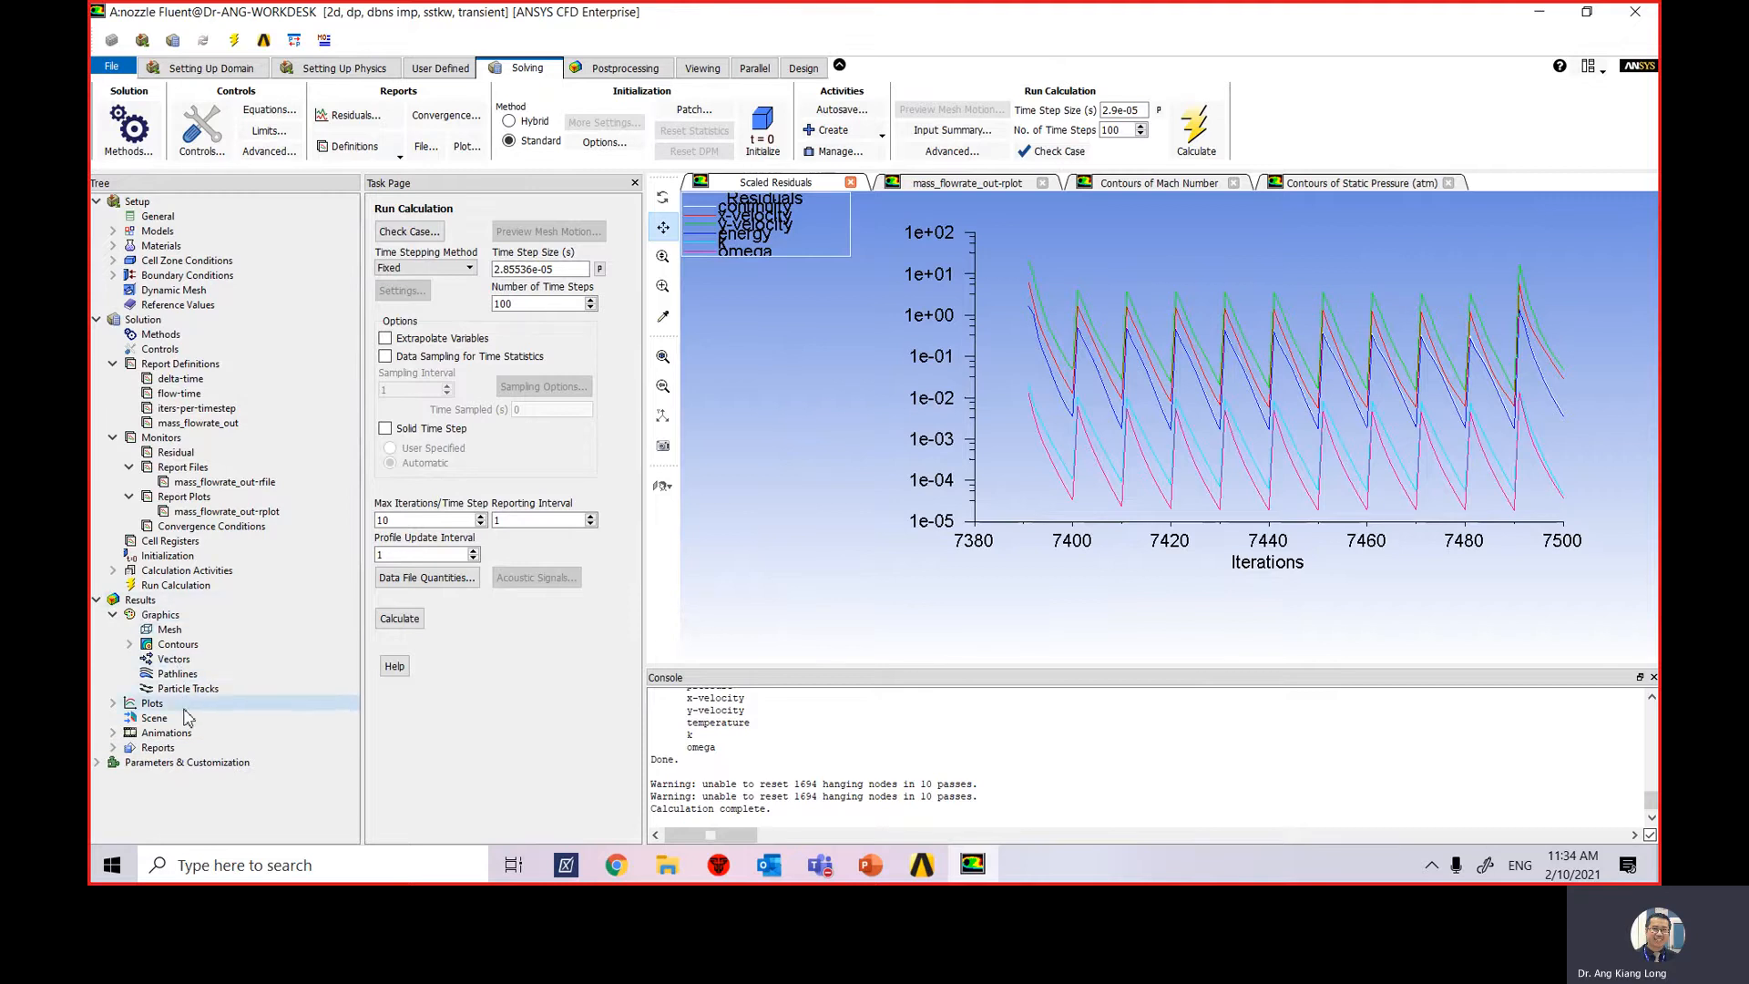
Open the solution animation playback and play the pressure sequence once in the static pressure contour window.
left_click(113, 733)
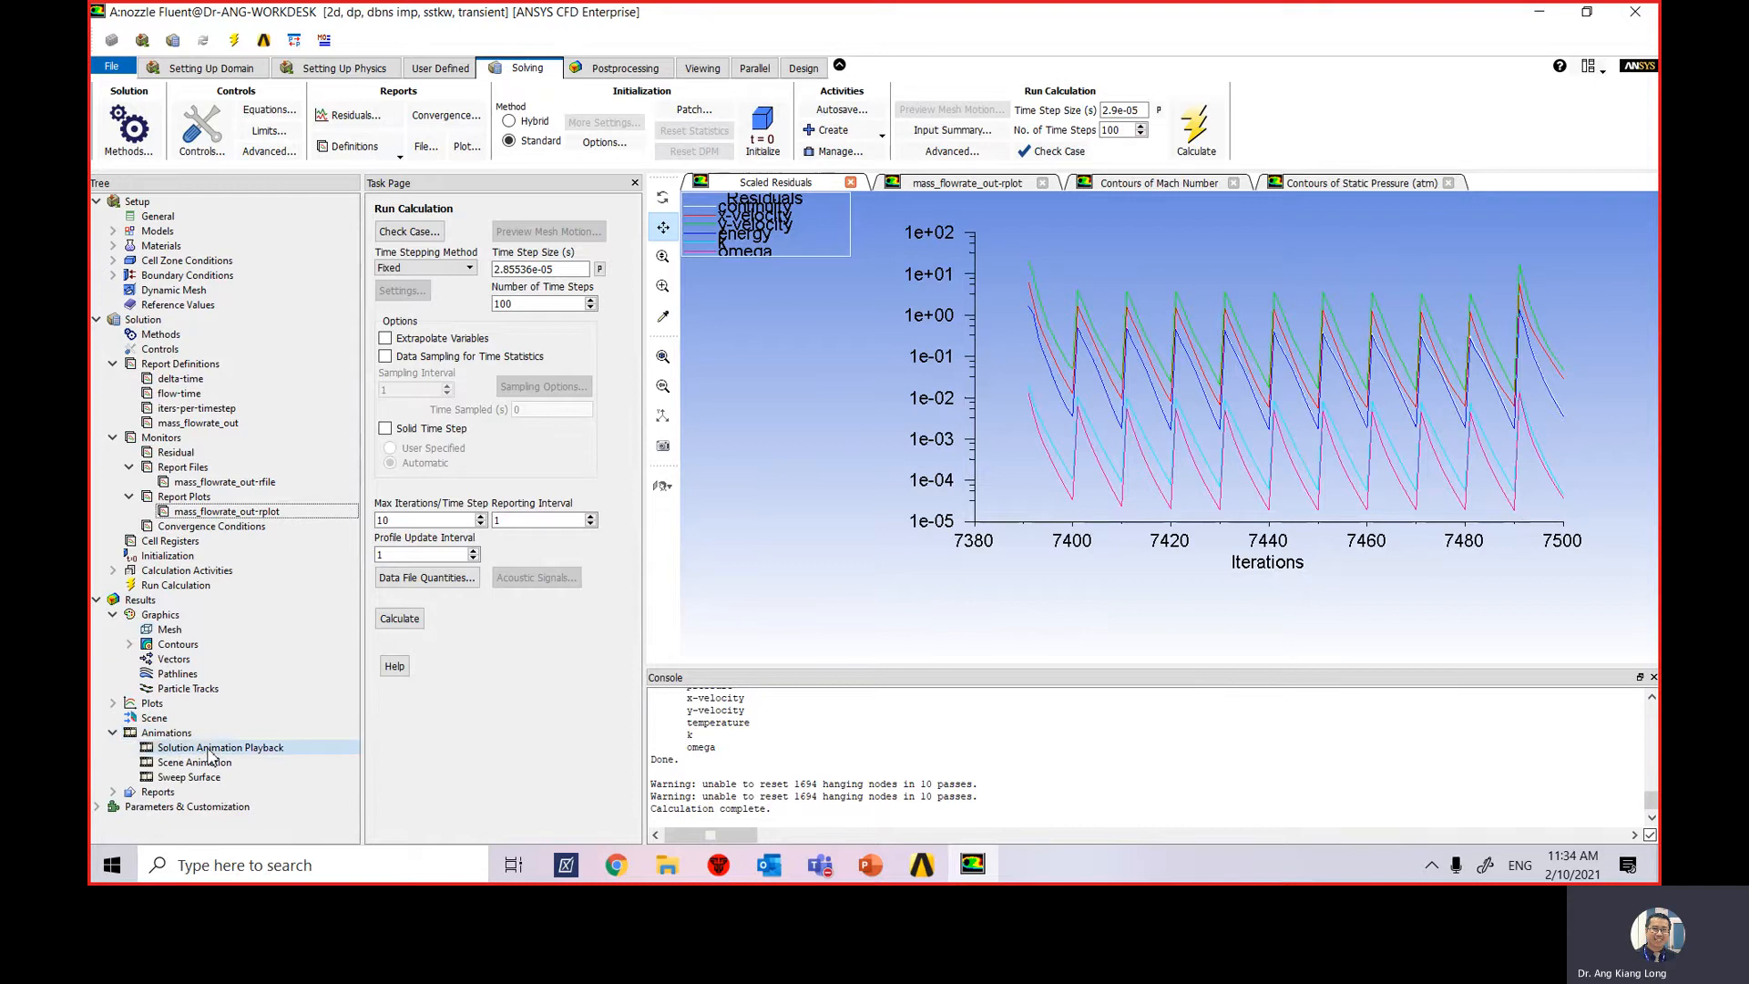
left_click(210, 748)
right_click(217, 753)
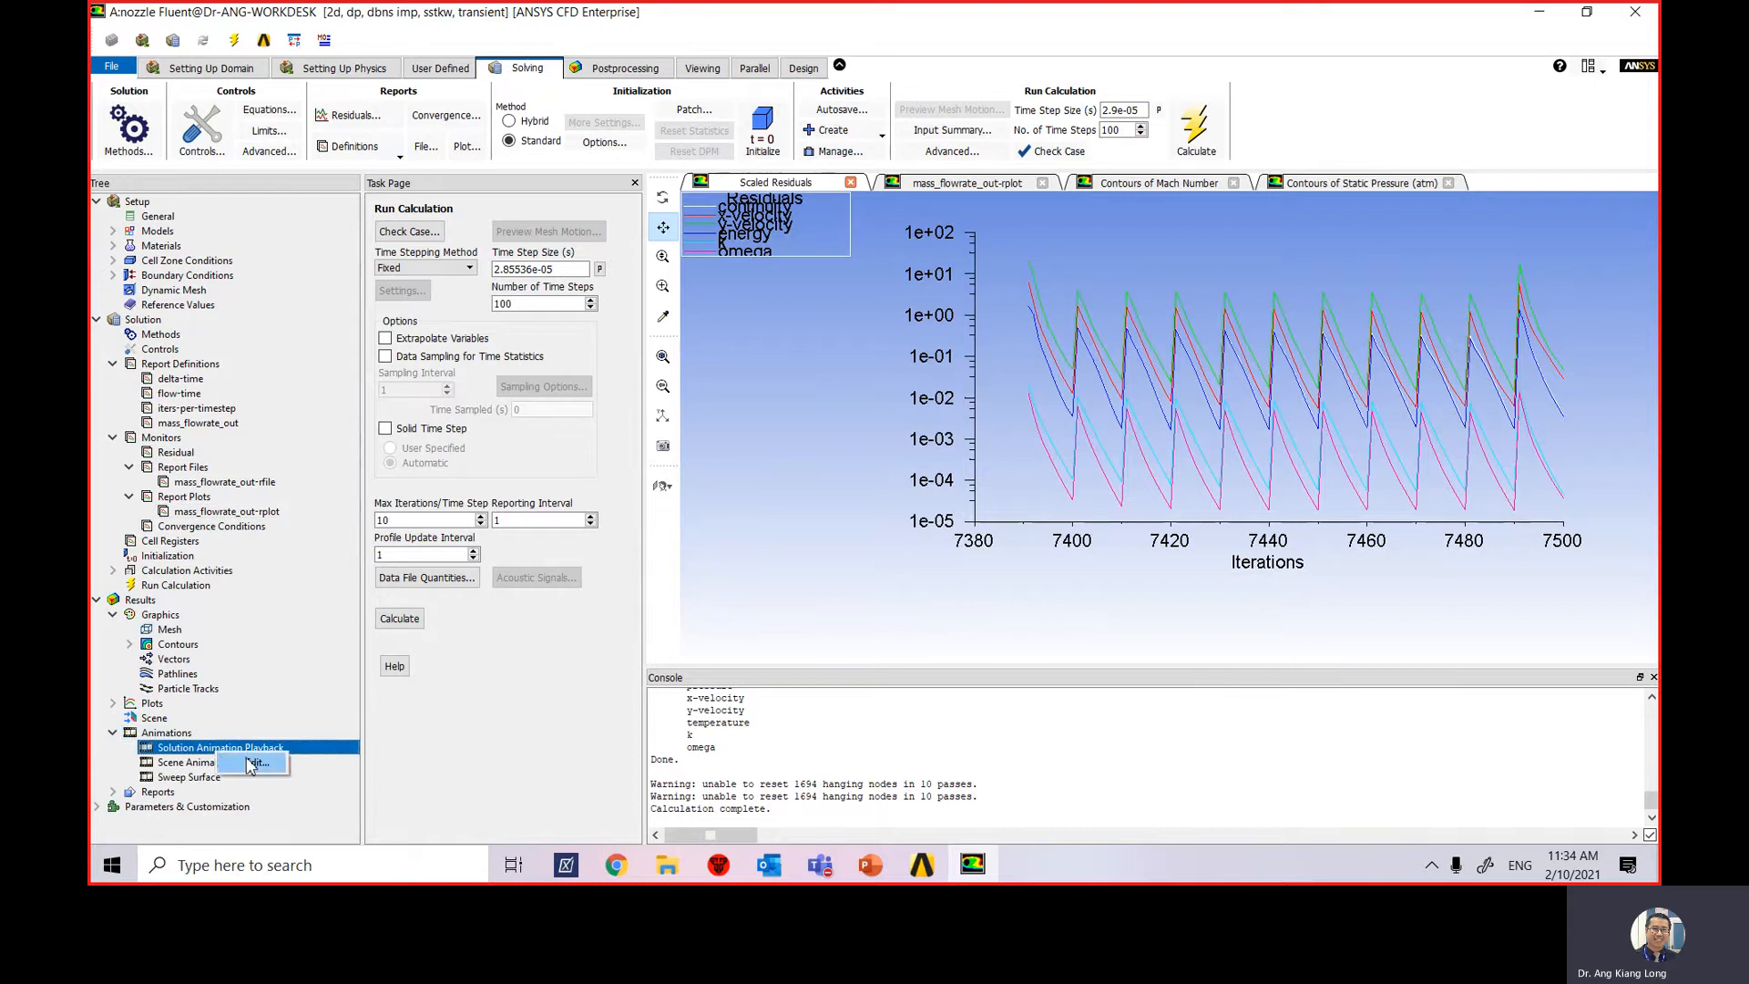
left_click(247, 761)
left_click_drag(525, 419, 537, 318)
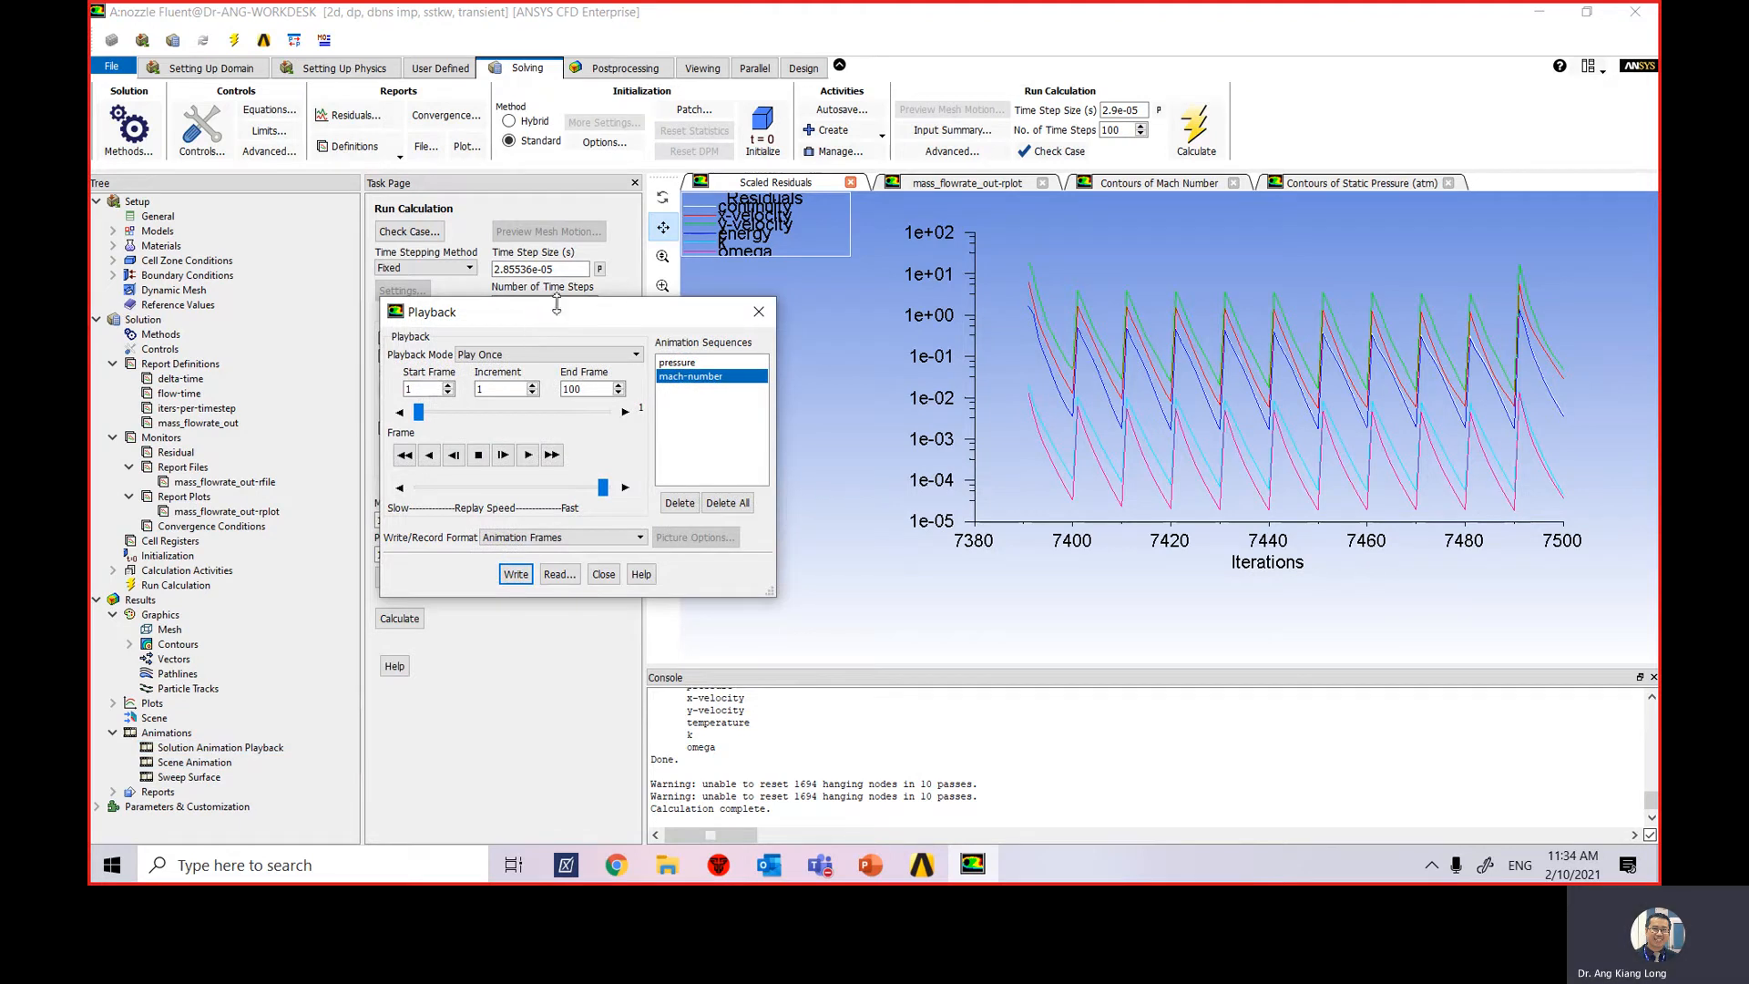
left_click(678, 363)
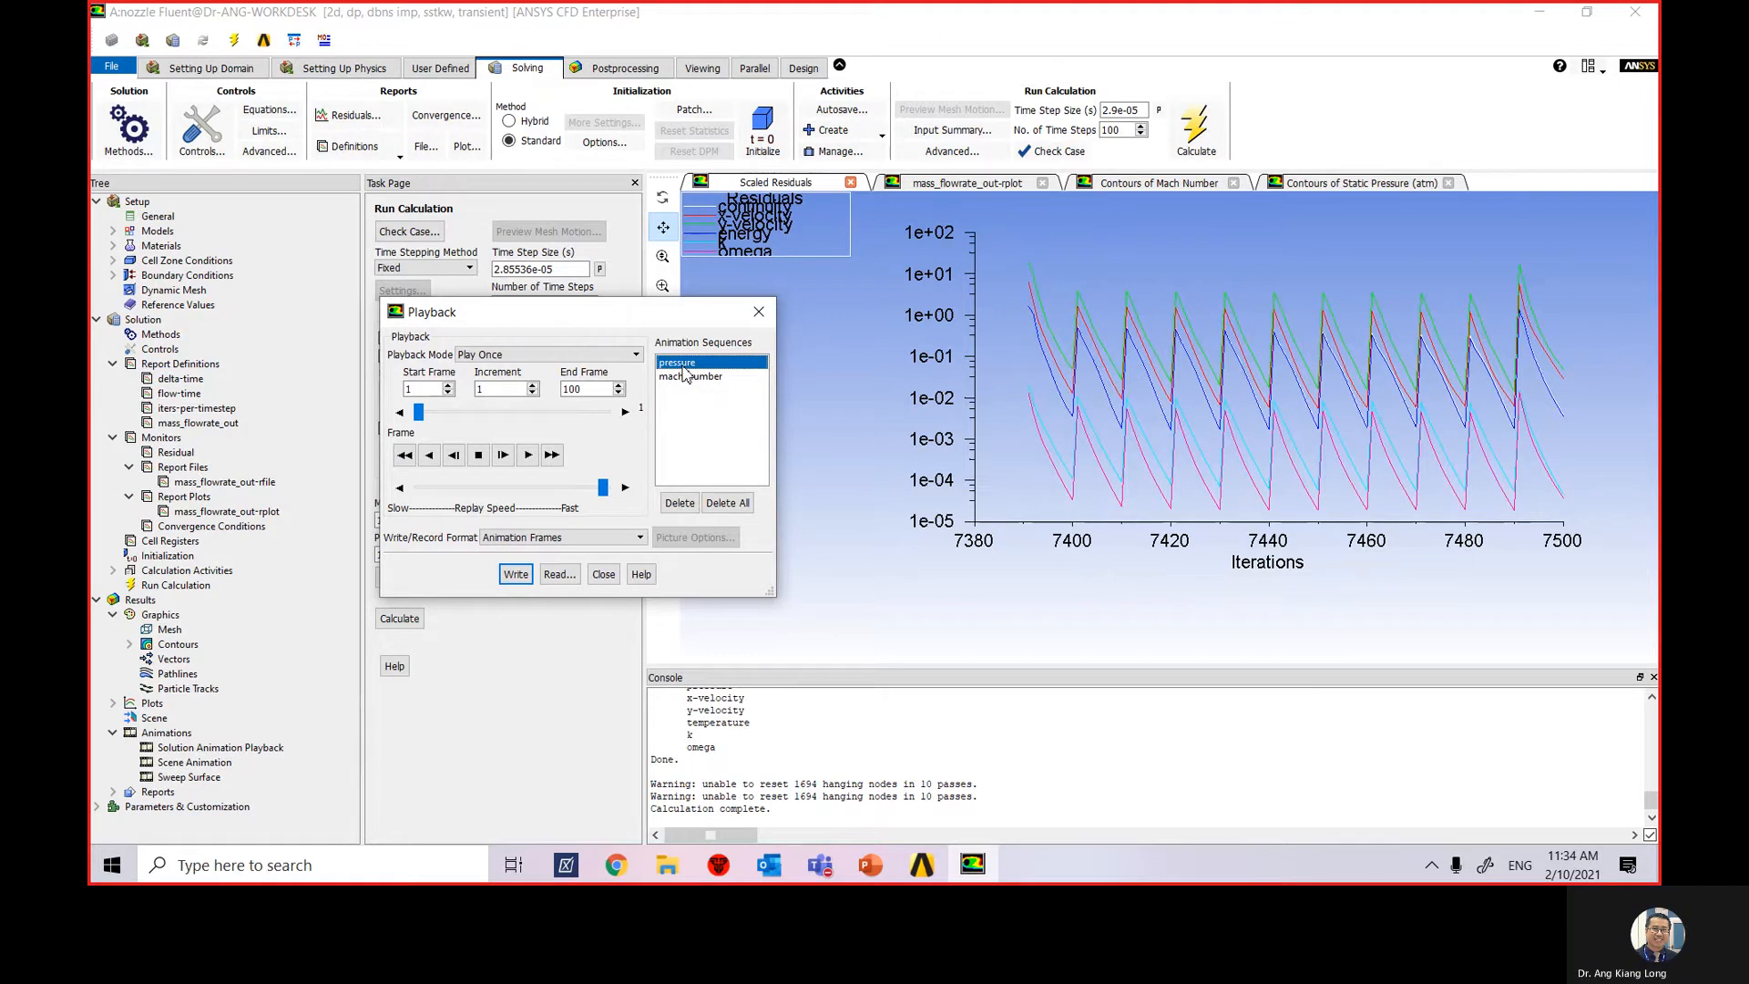
left_click(1369, 185)
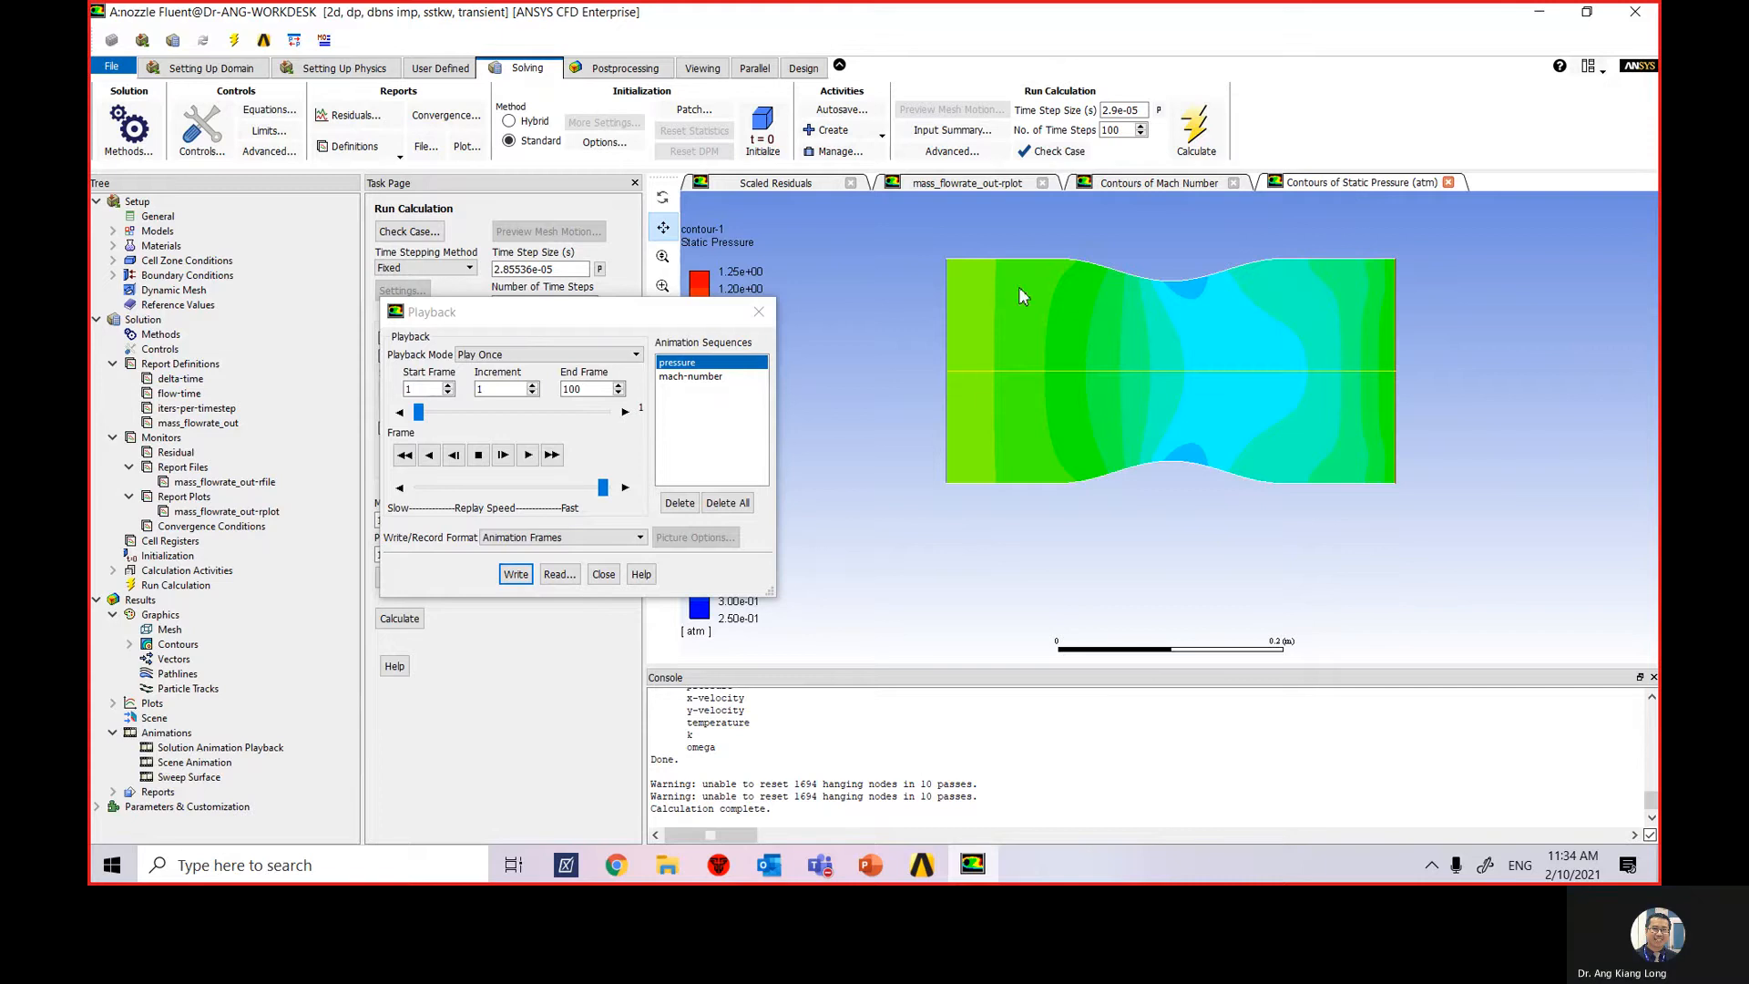
left_click(528, 455)
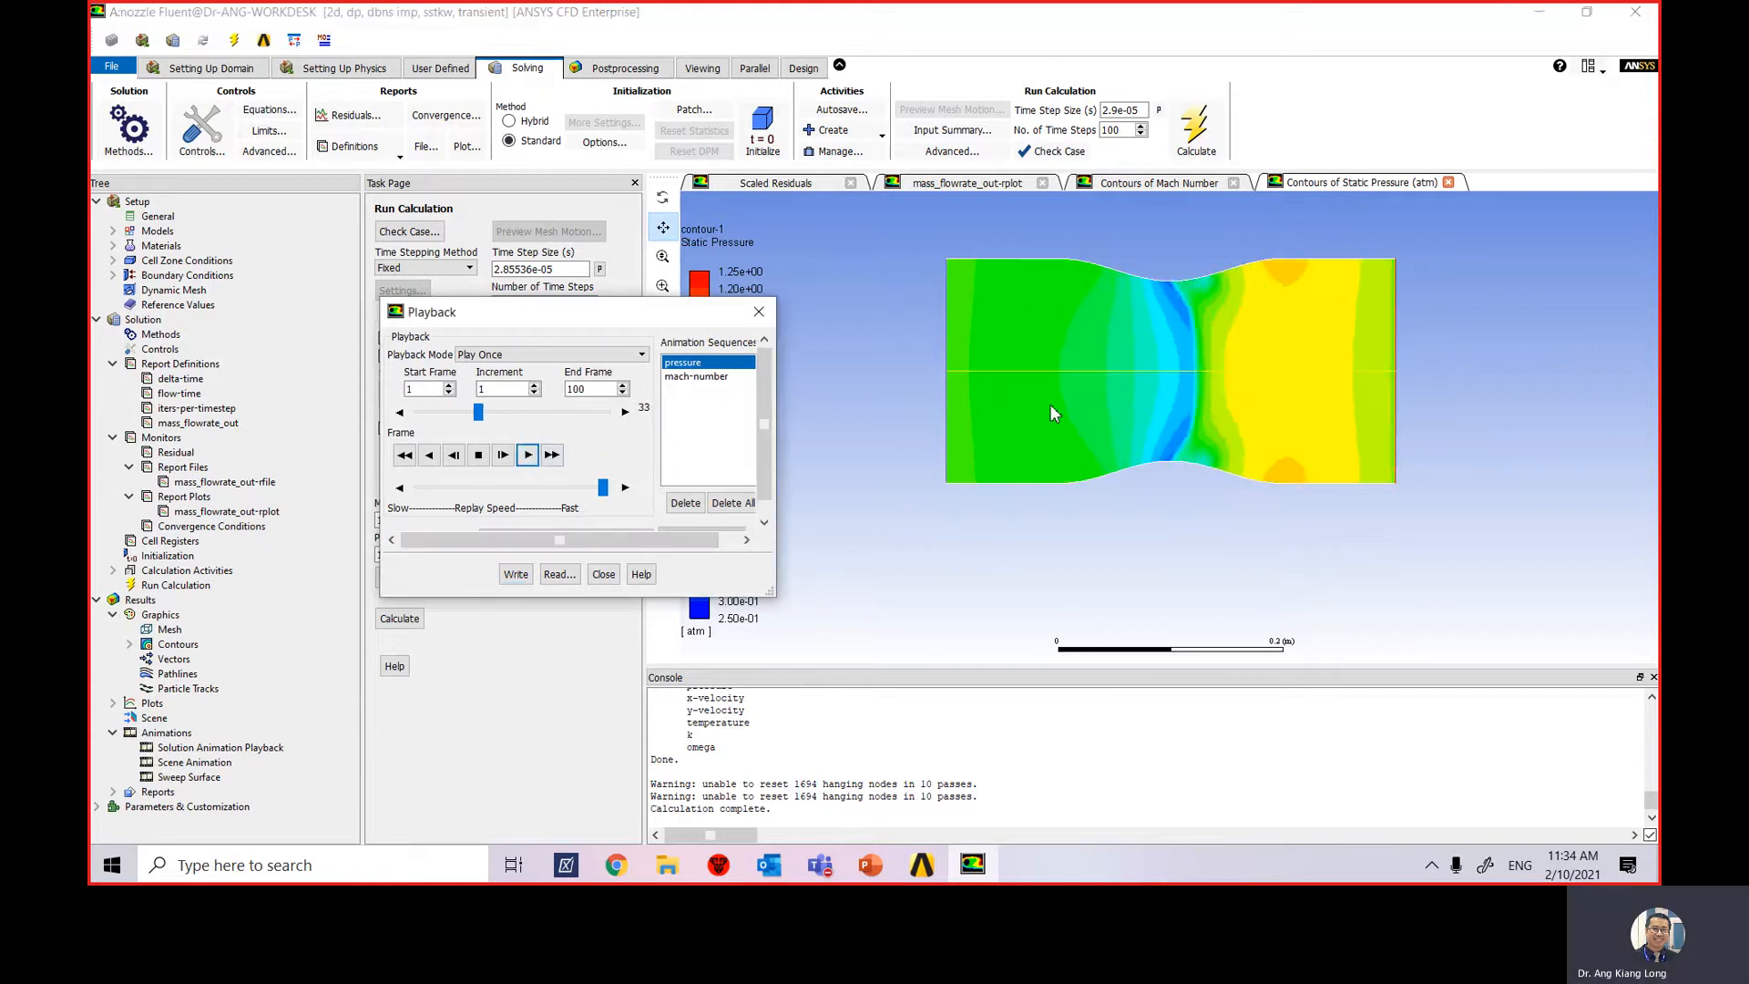
left_click_drag(684, 323, 541, 313)
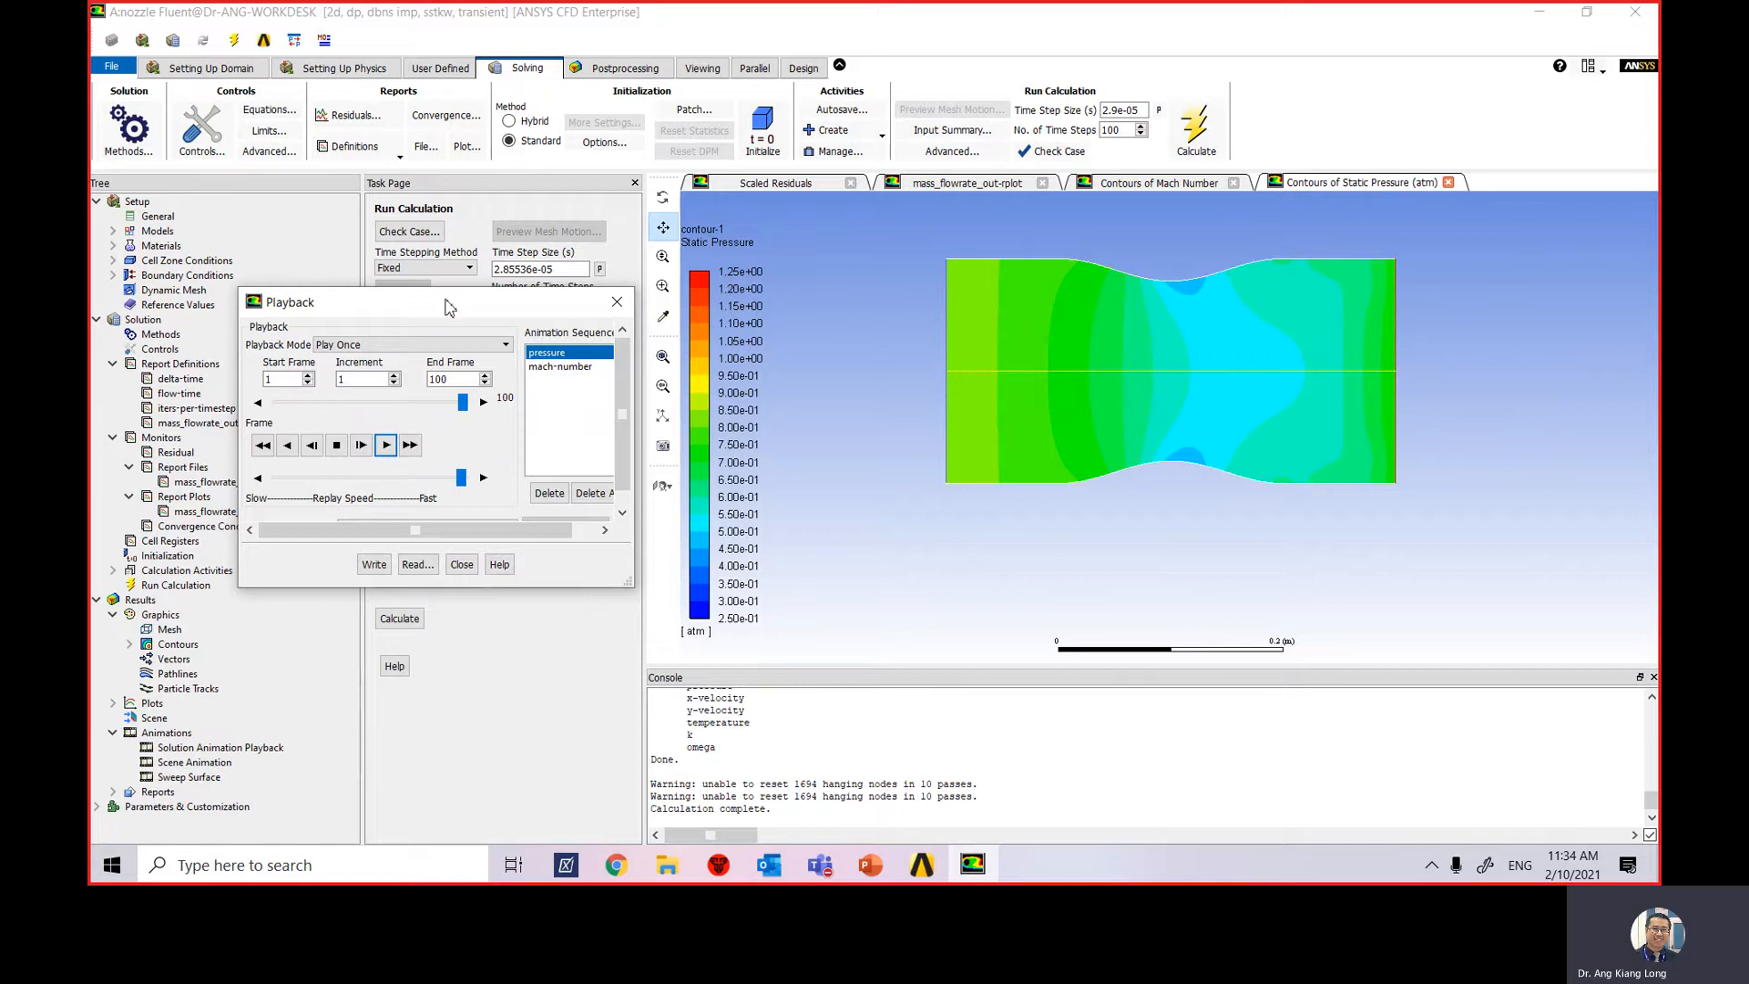
Check the write/record format choices for the pressure animation, leave Animation Frames selected, and close the playback.
left_click_drag(490, 309, 663, 292)
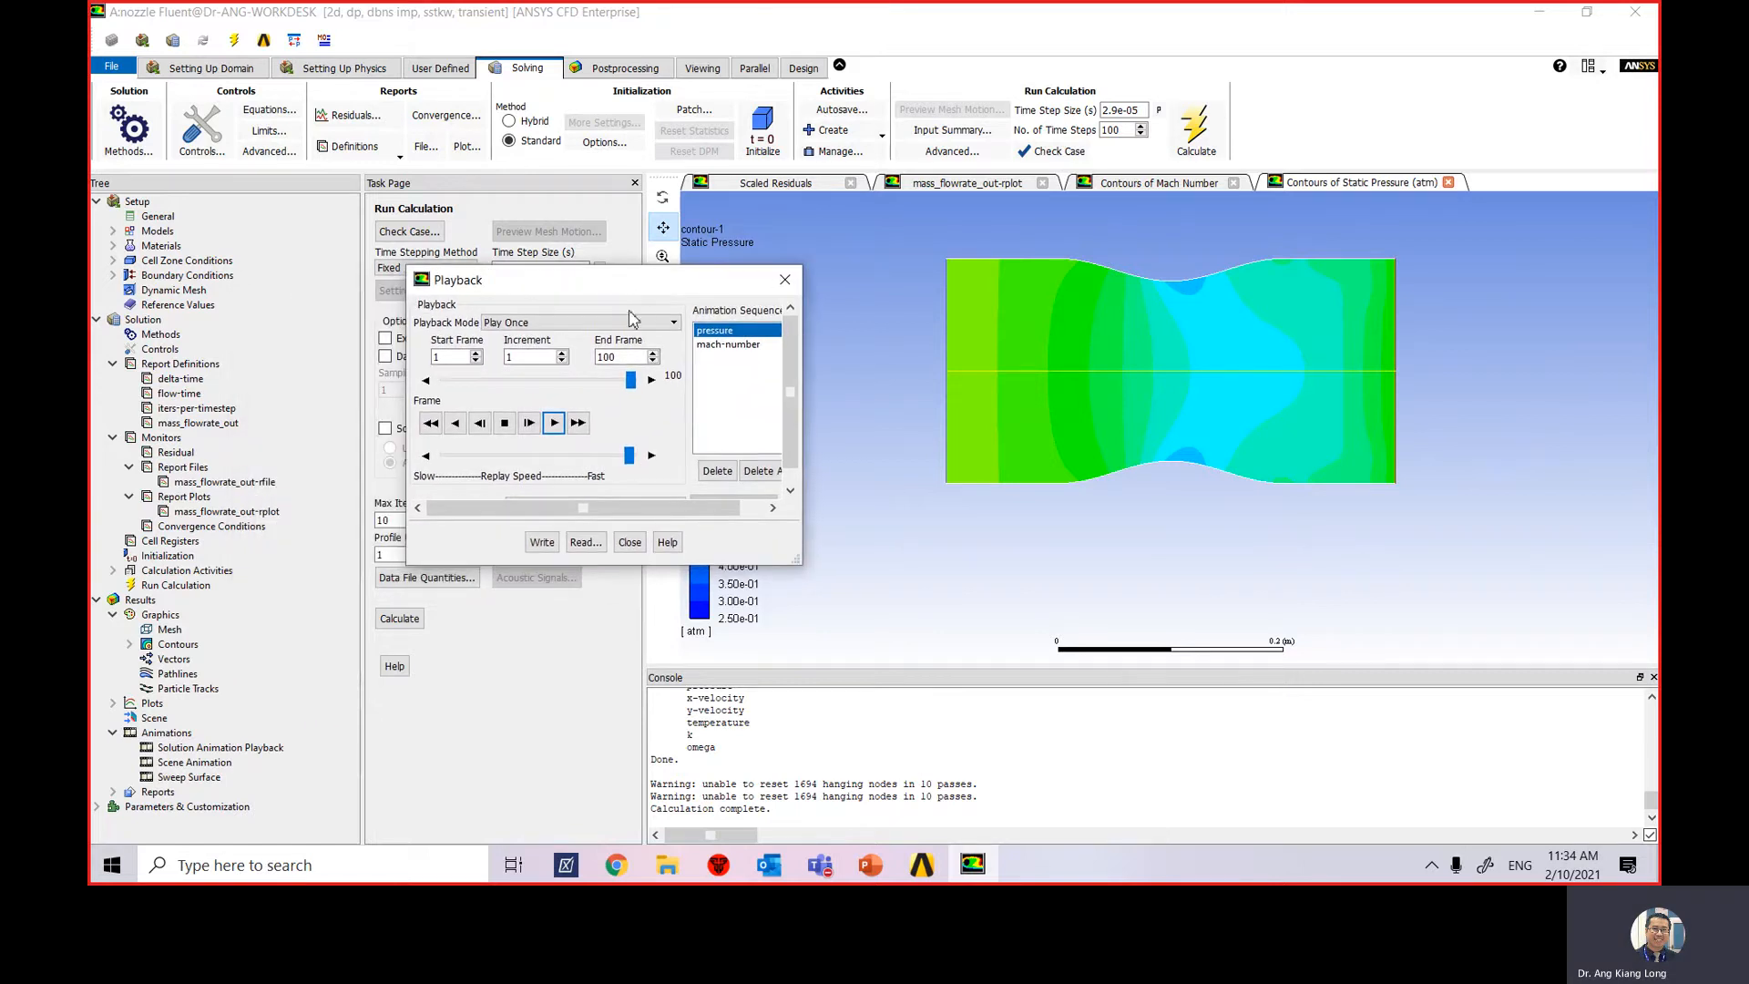
left_click(792, 427)
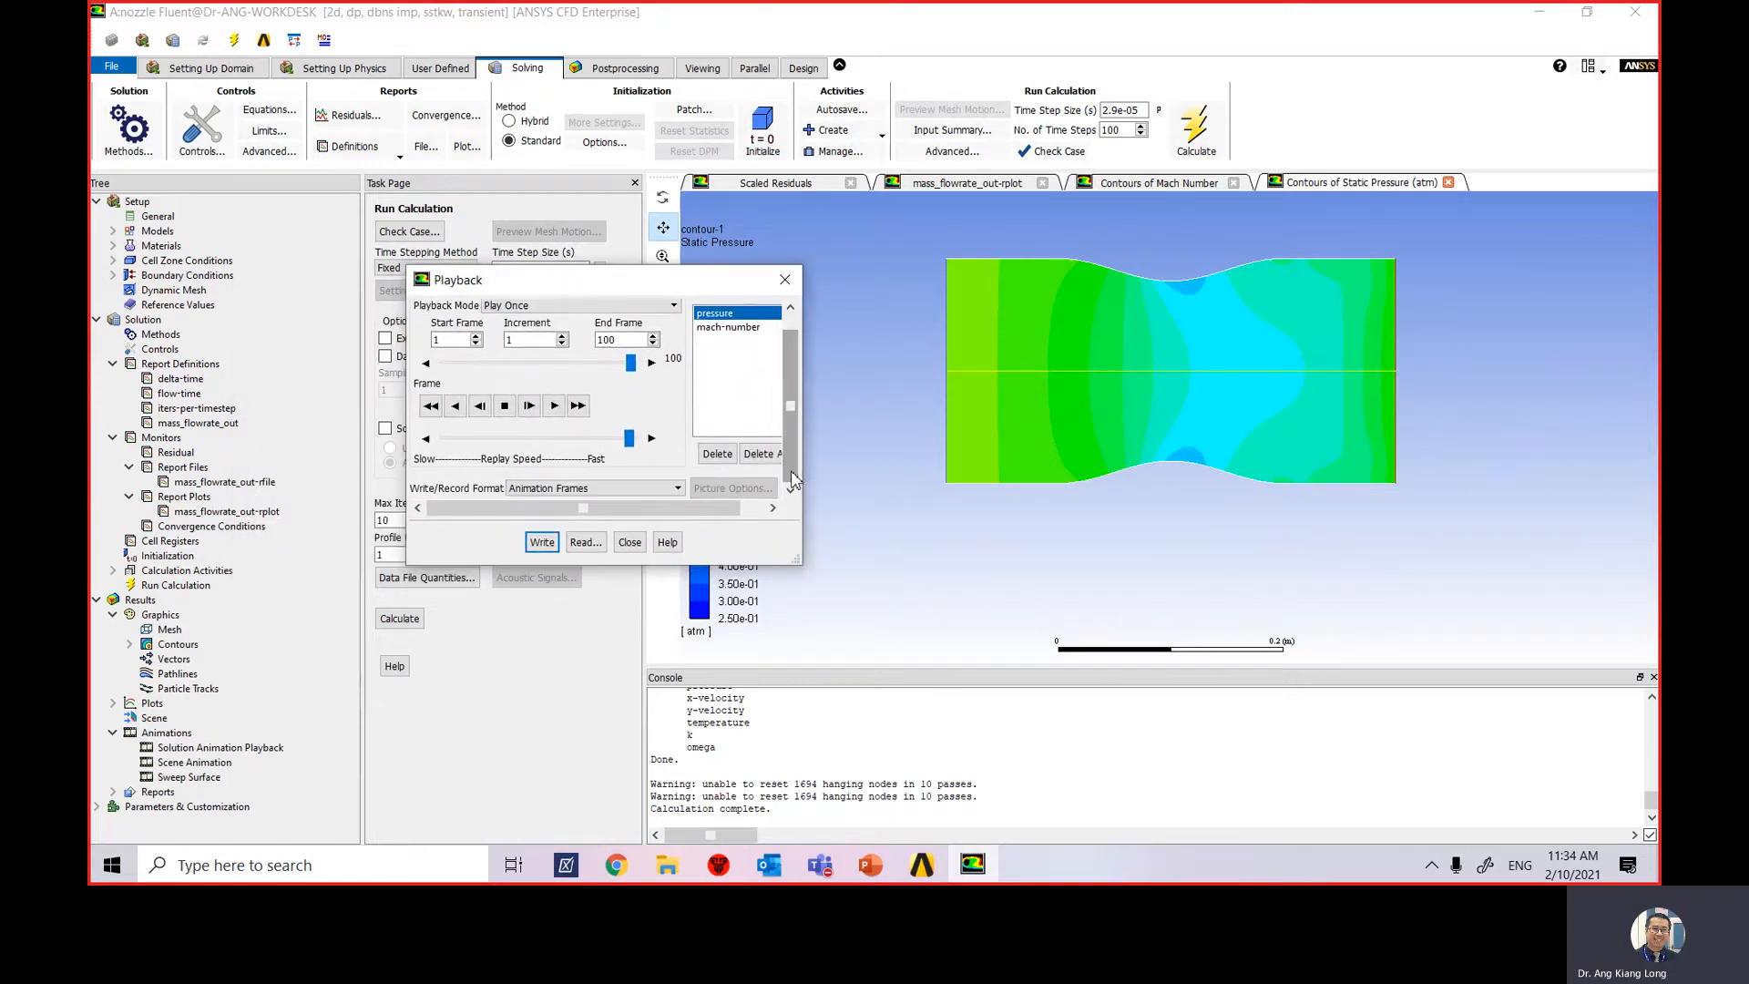
left_click(675, 492)
left_click(674, 497)
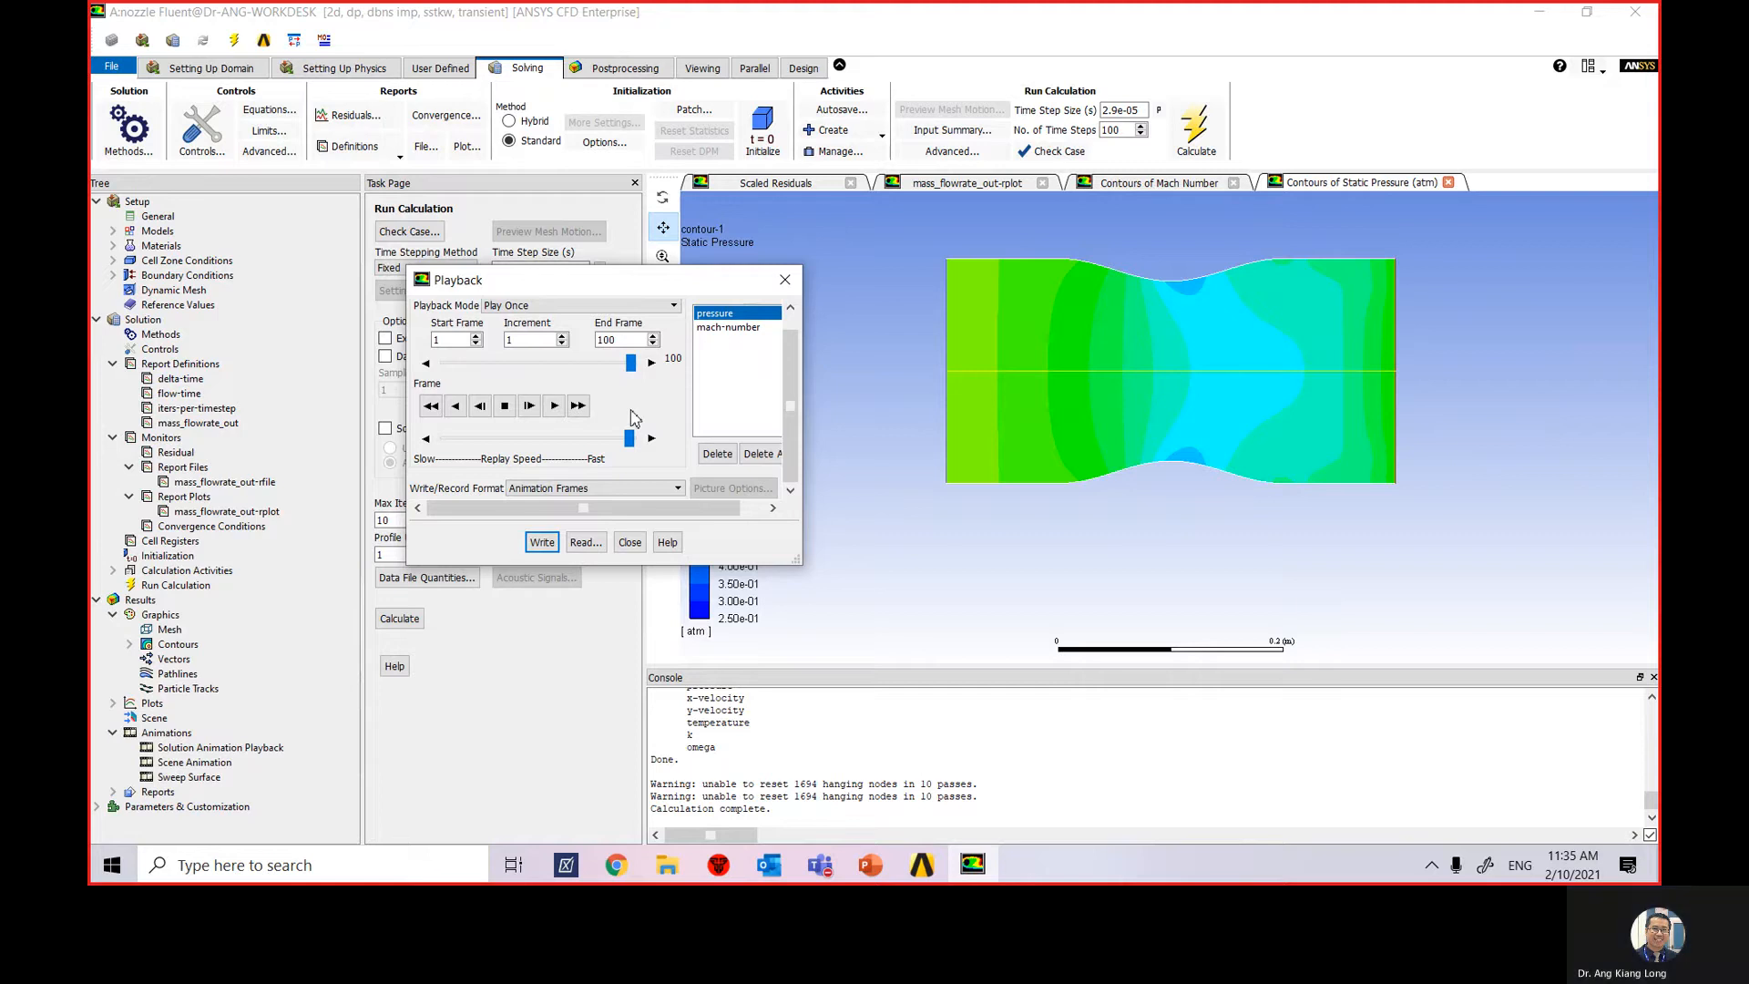
left_click(630, 546)
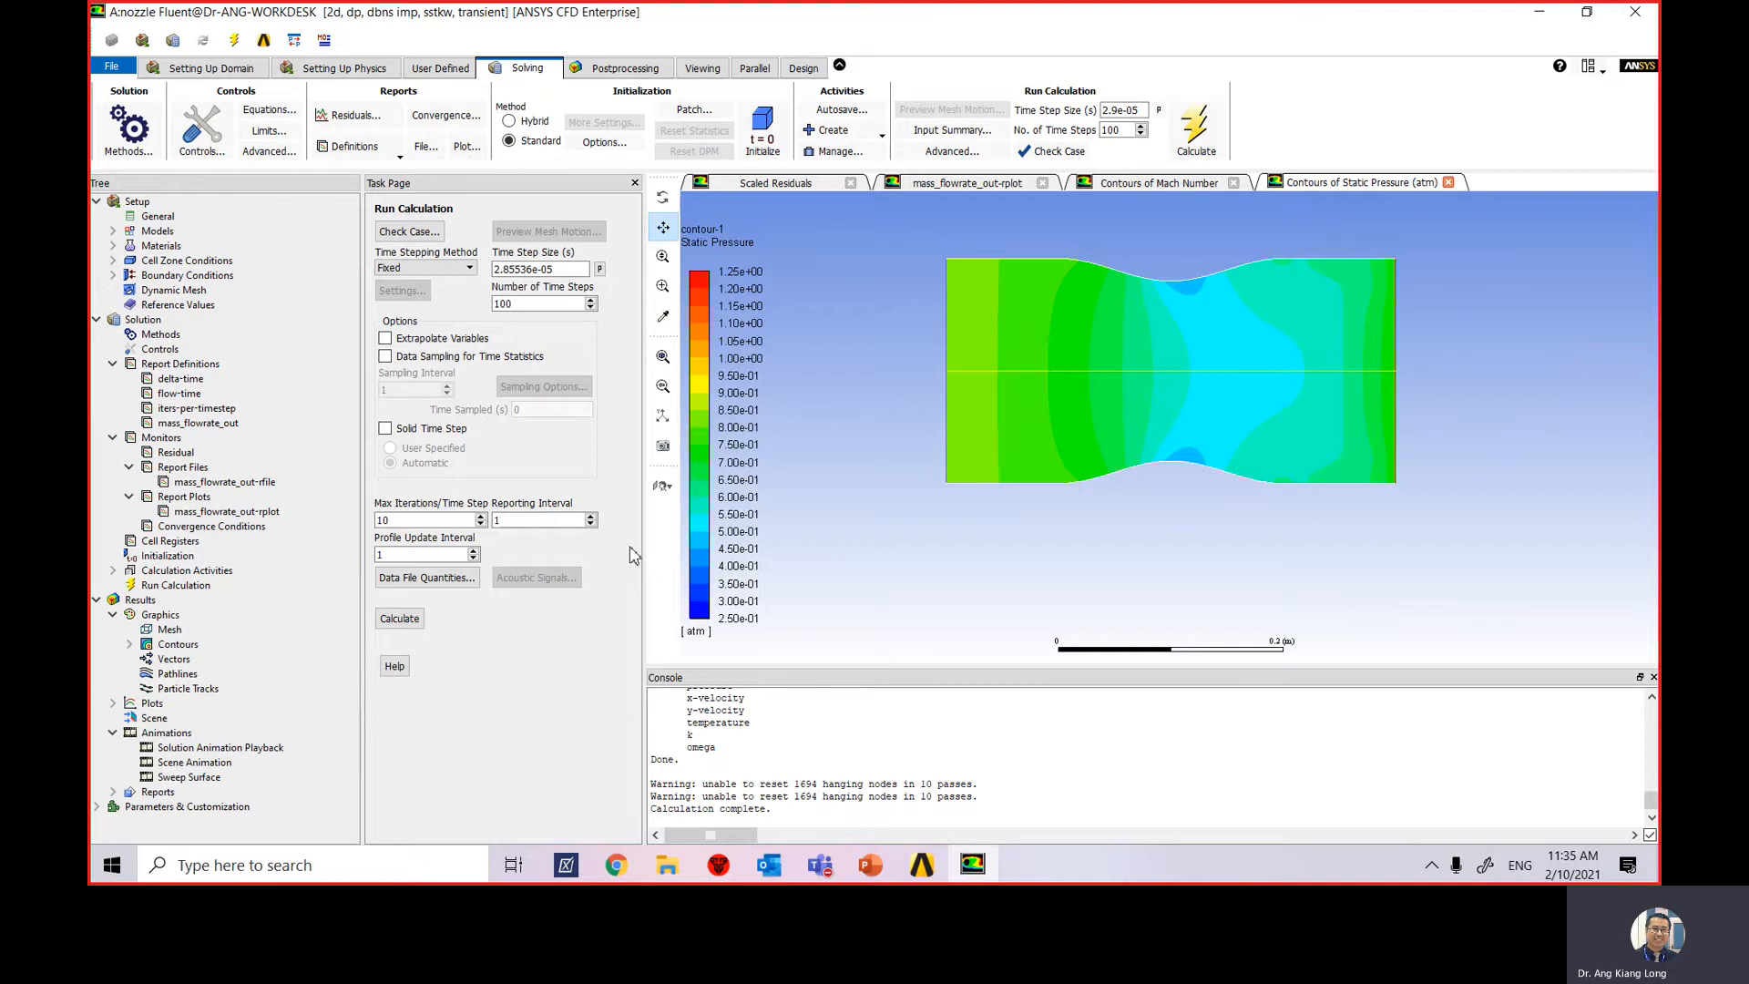
Reopen the solution animation playback, play the mach-number sequence once in the Mach number contour window, and close the playback.
right_click(257, 749)
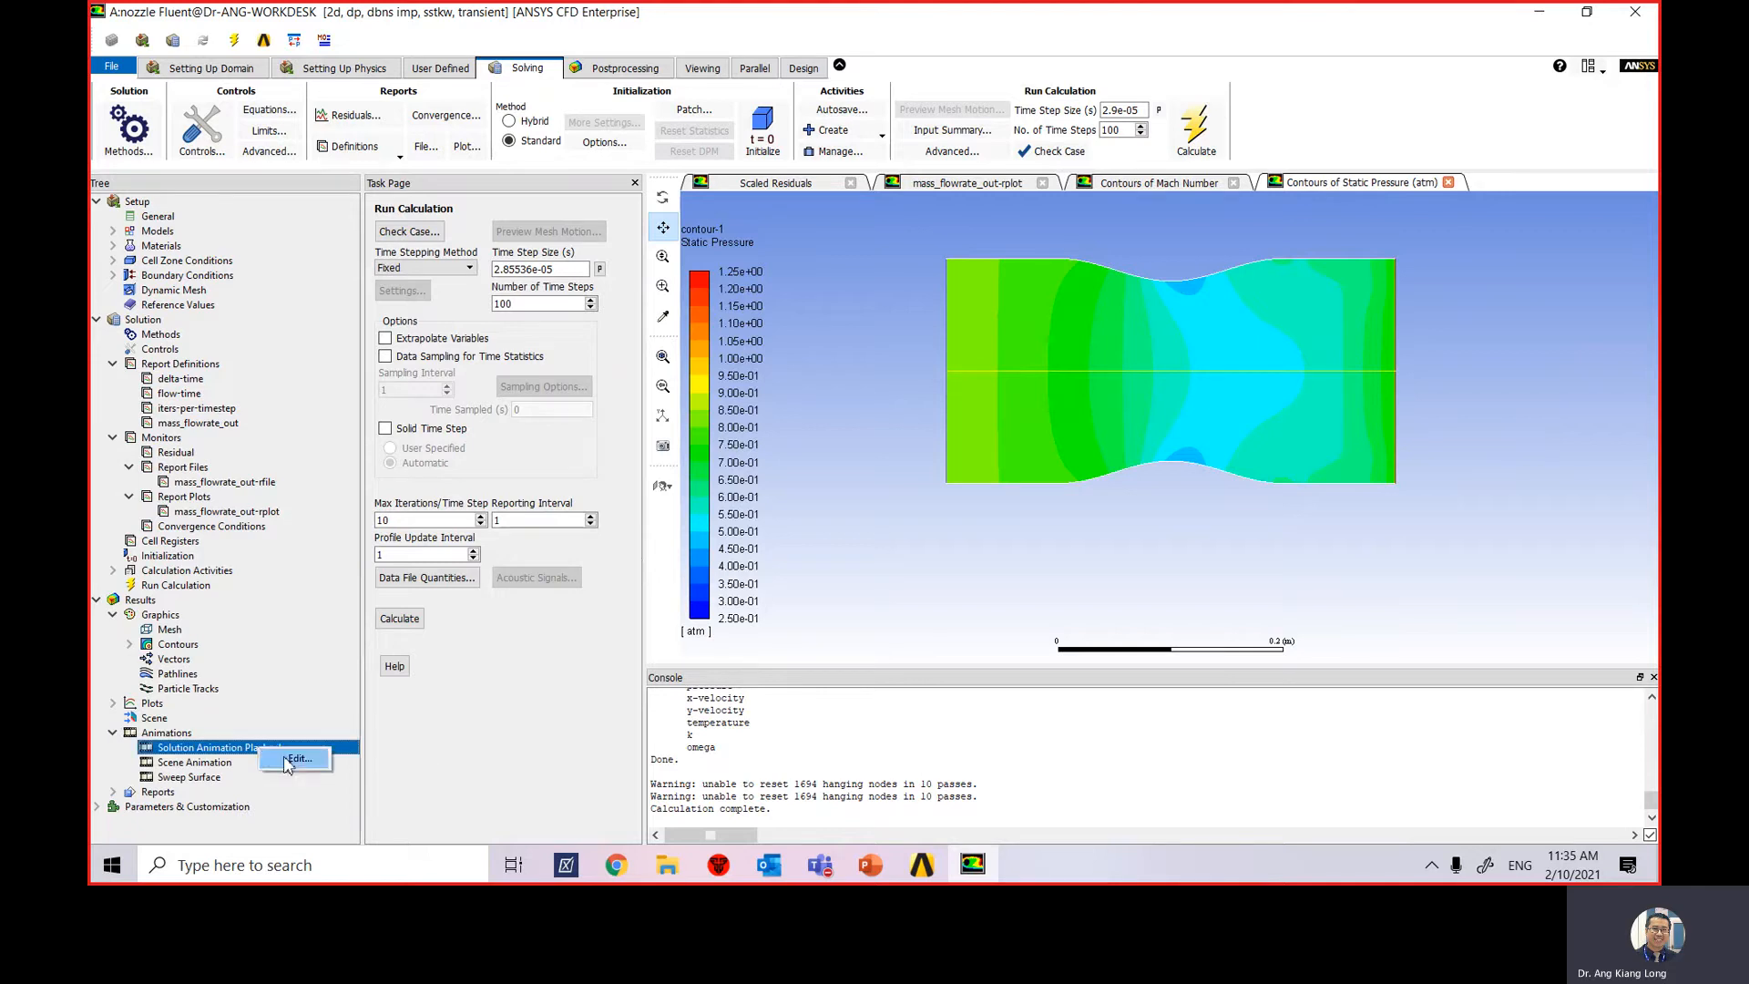
left_click(289, 759)
left_click(747, 345)
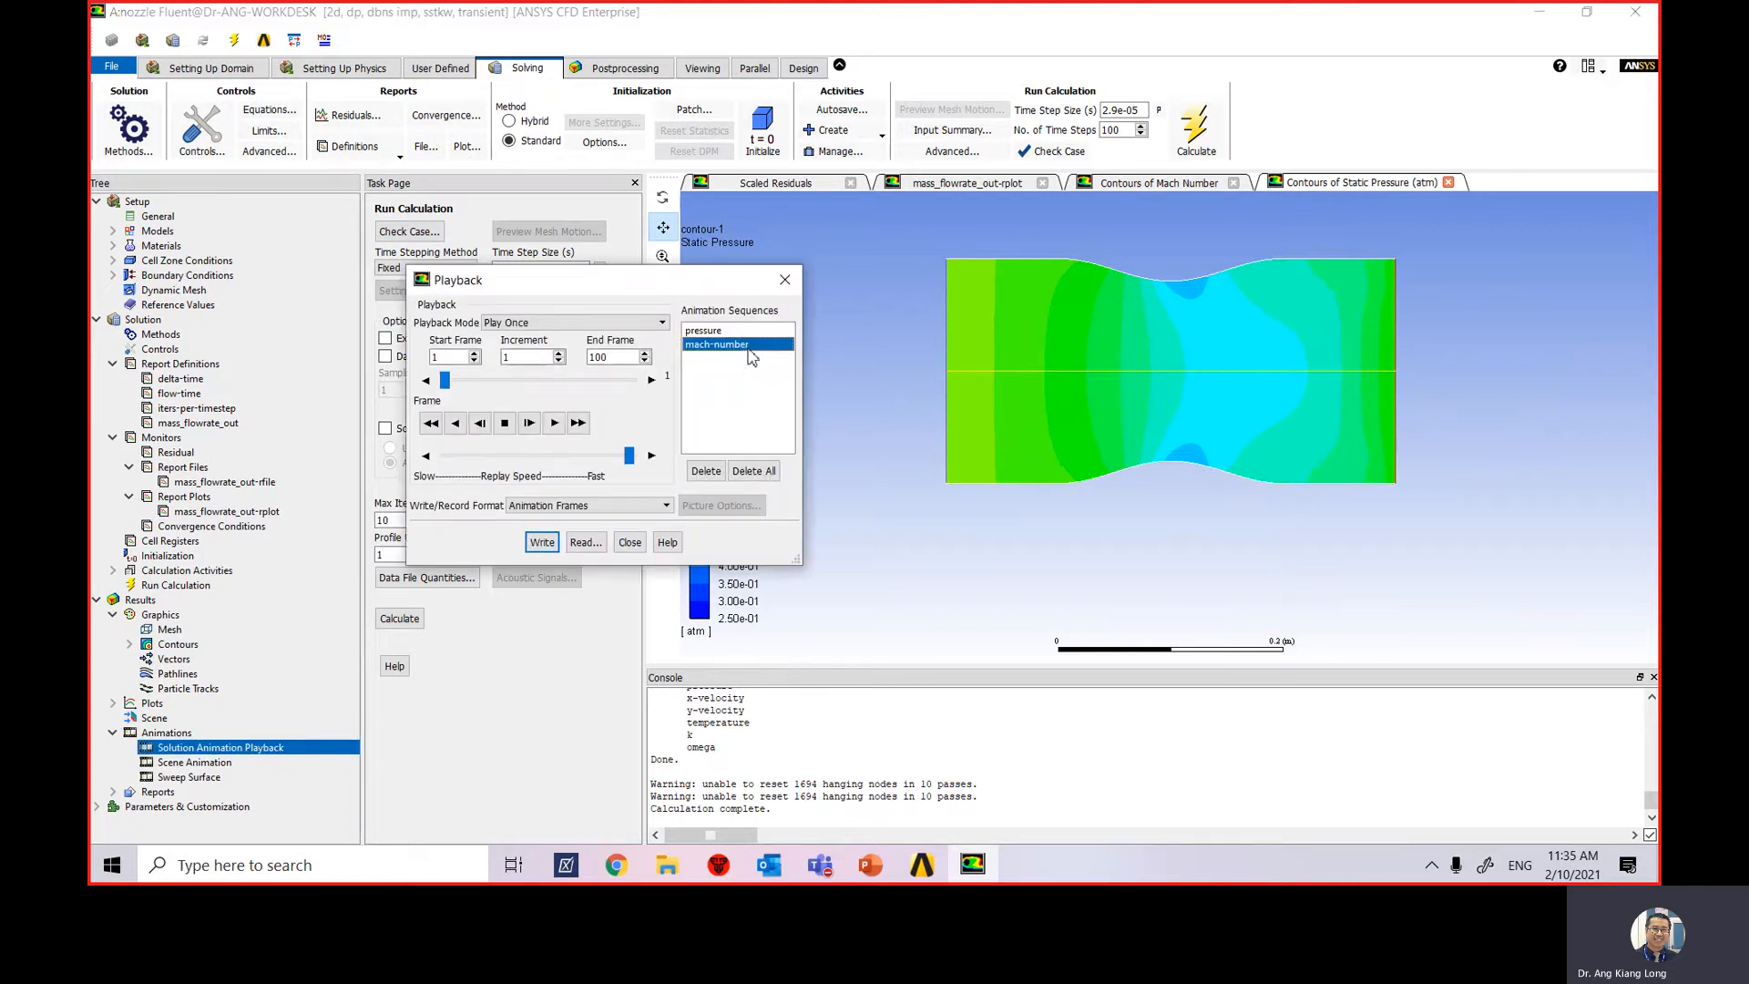
left_click(1153, 184)
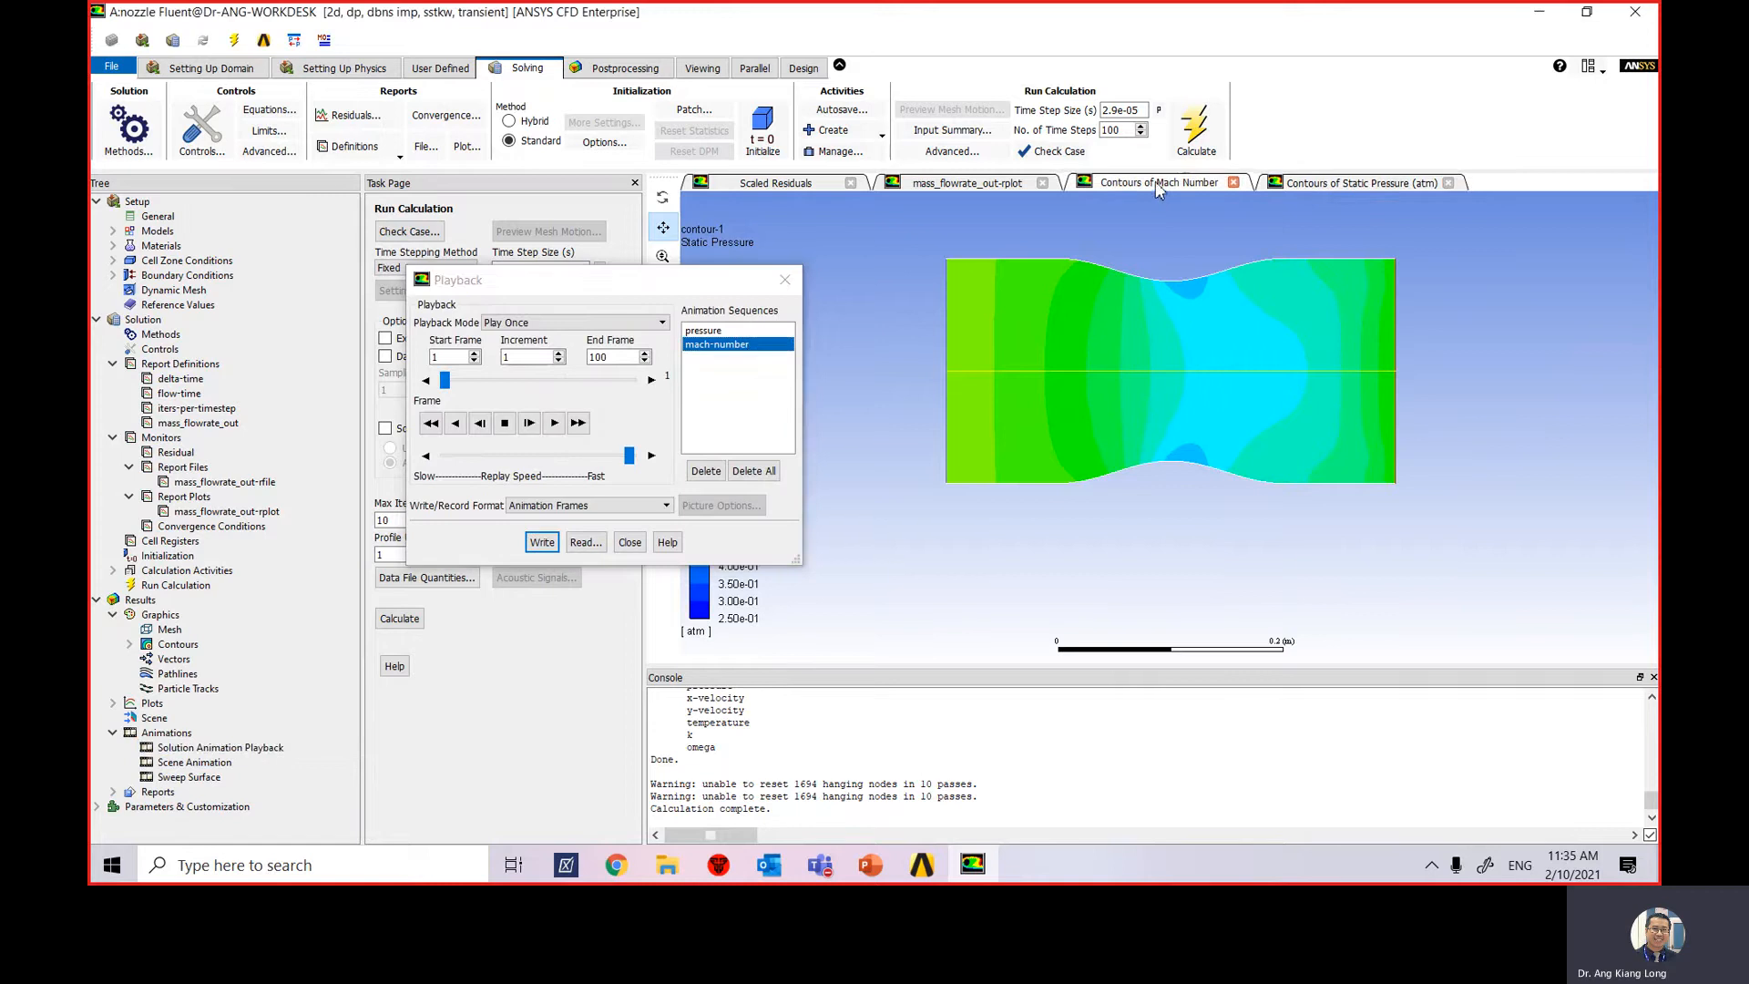
left_click(551, 425)
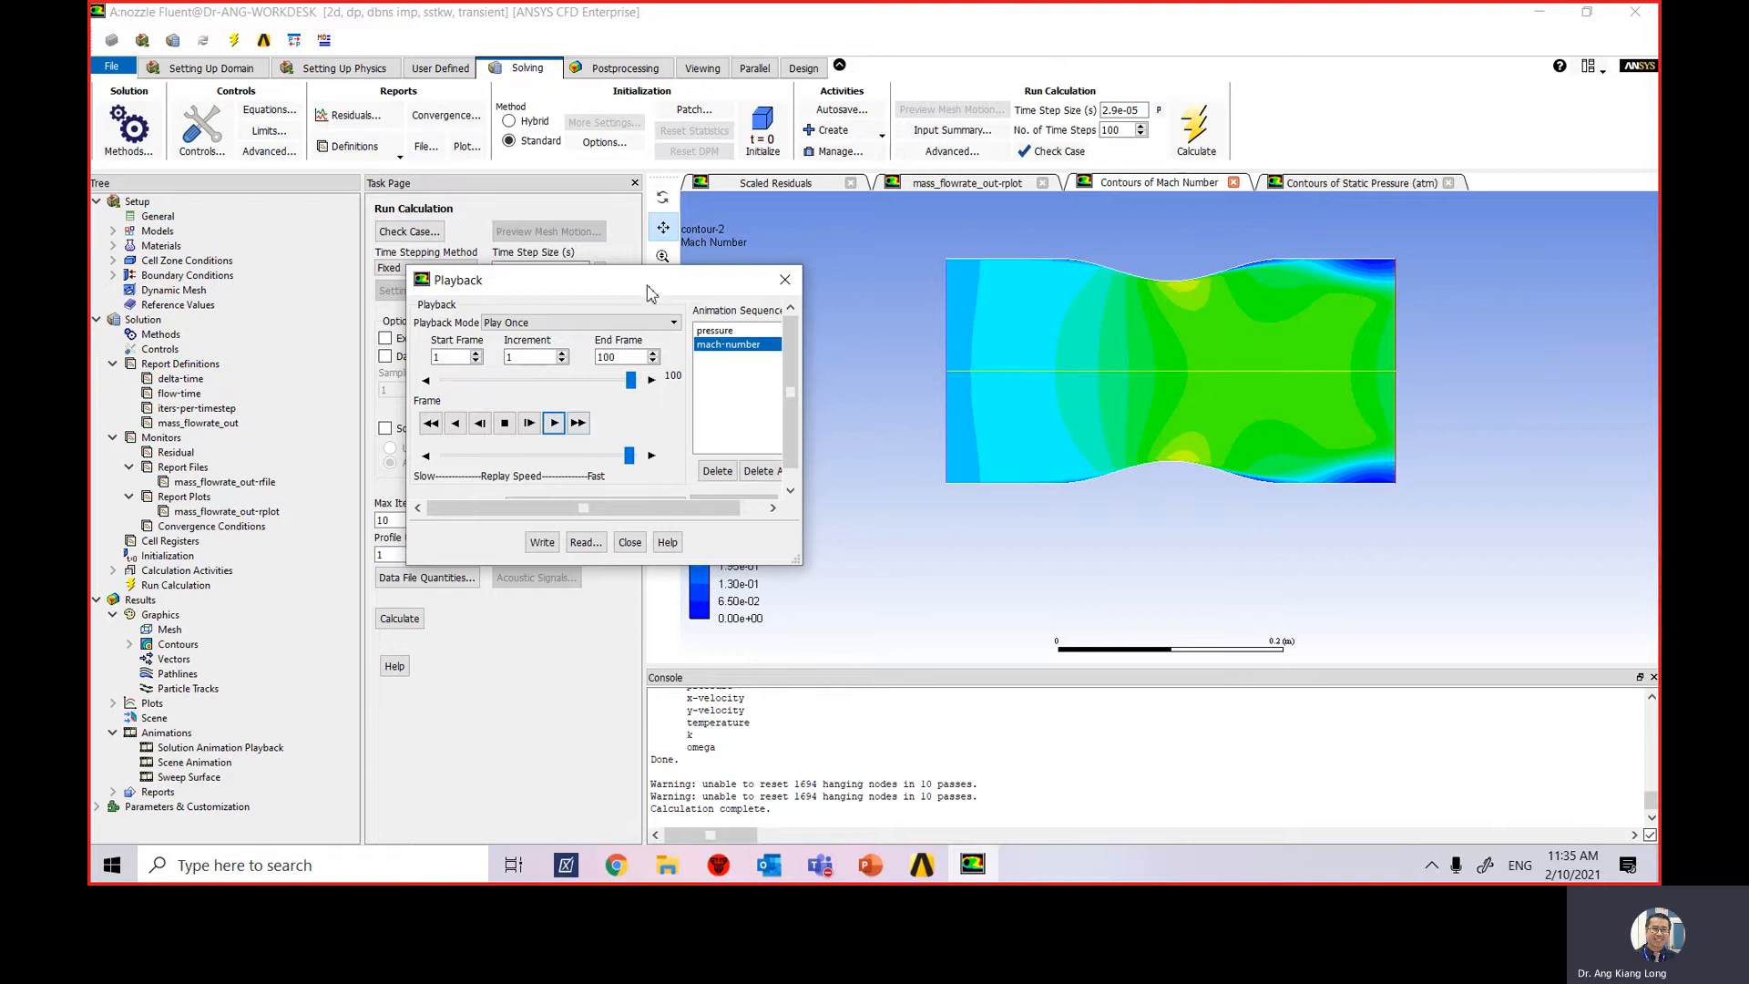
left_click_drag(648, 282, 526, 276)
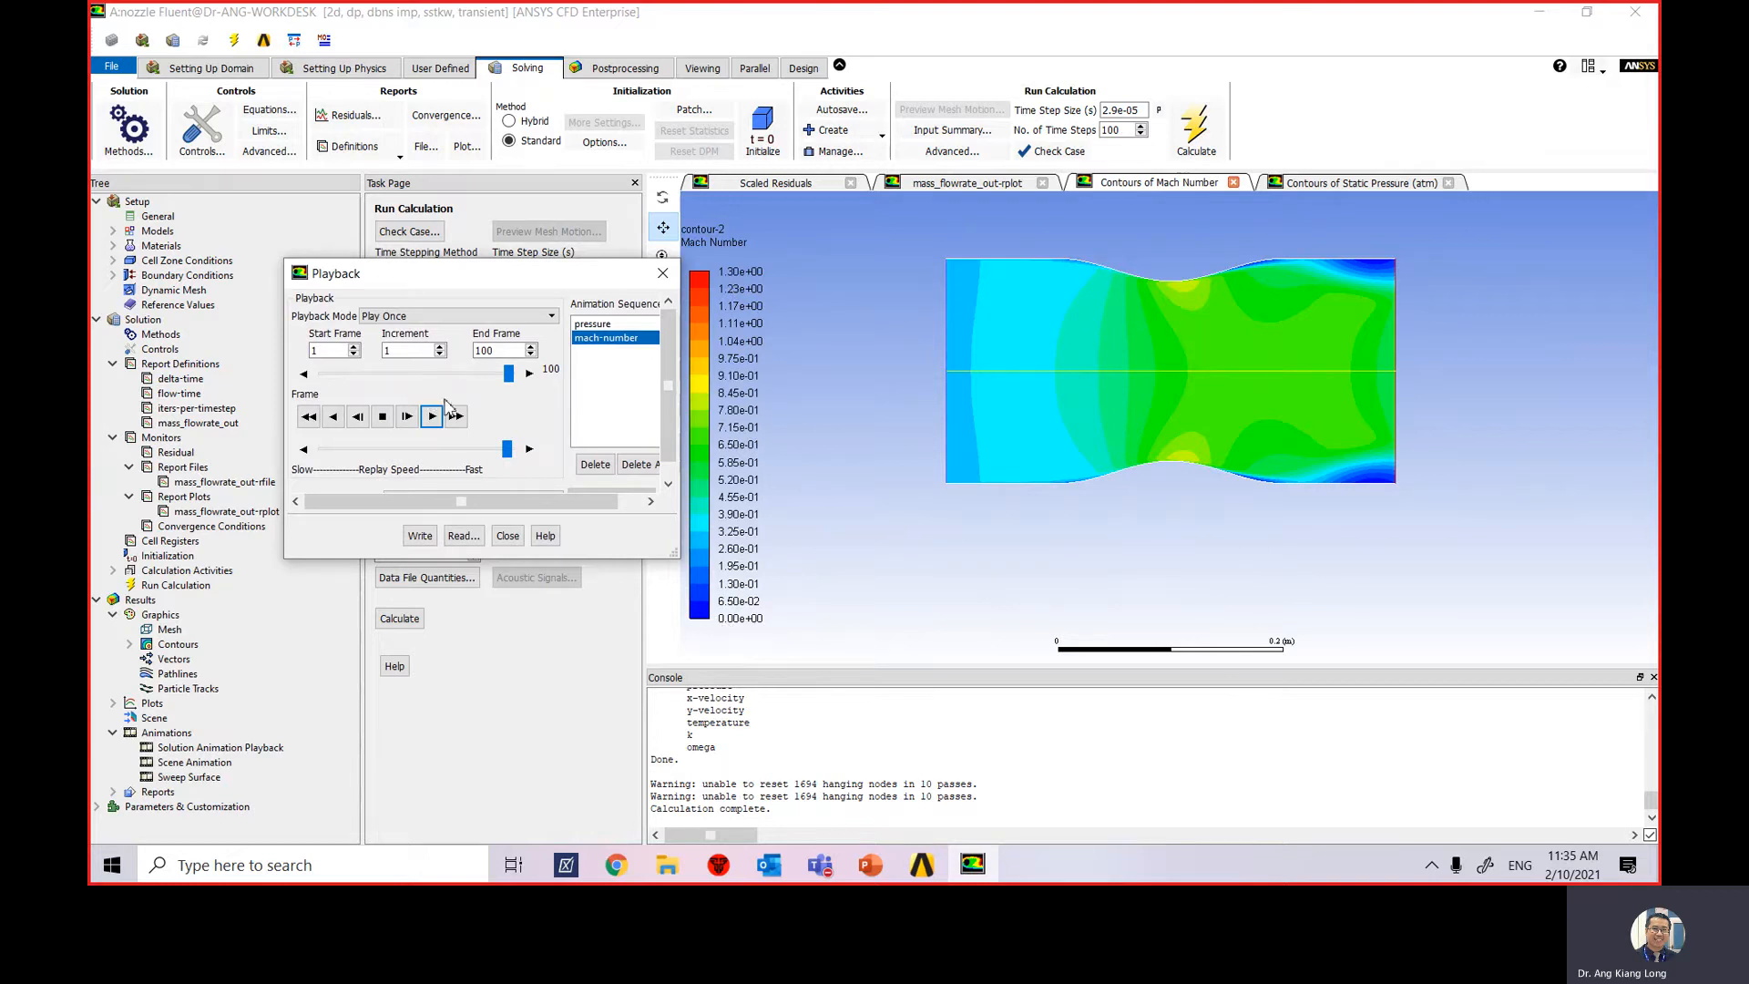
left_click_drag(470, 284, 625, 272)
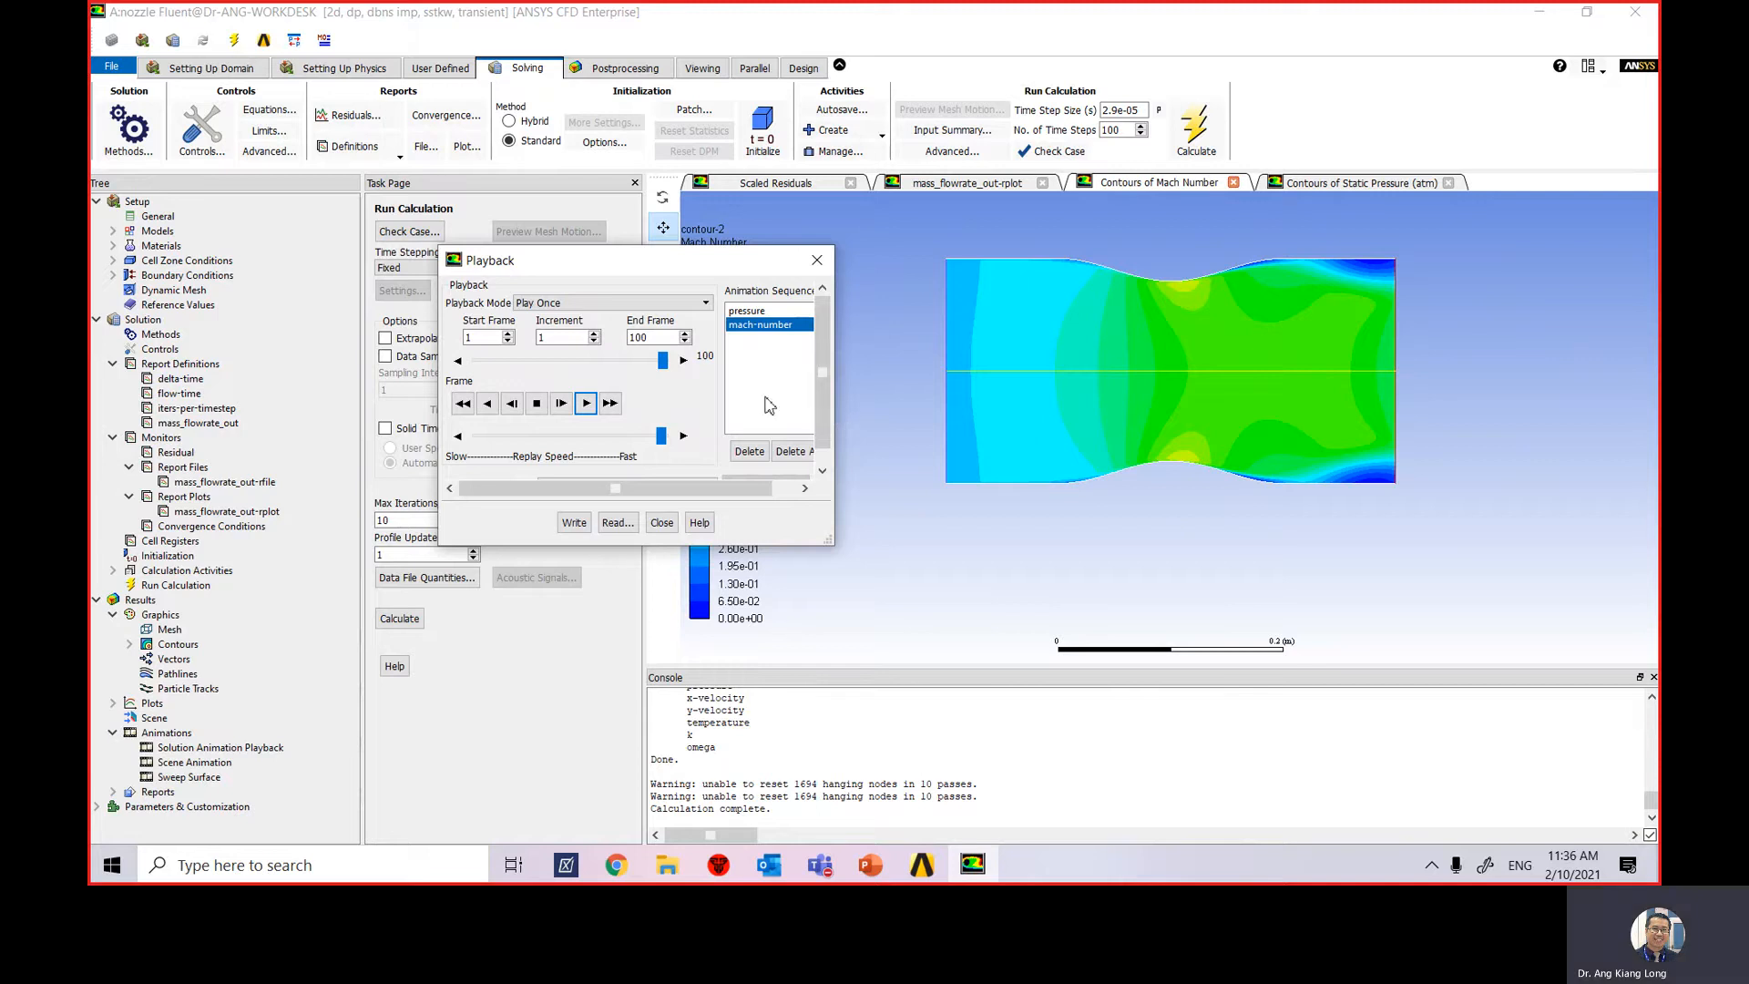
left_click(661, 522)
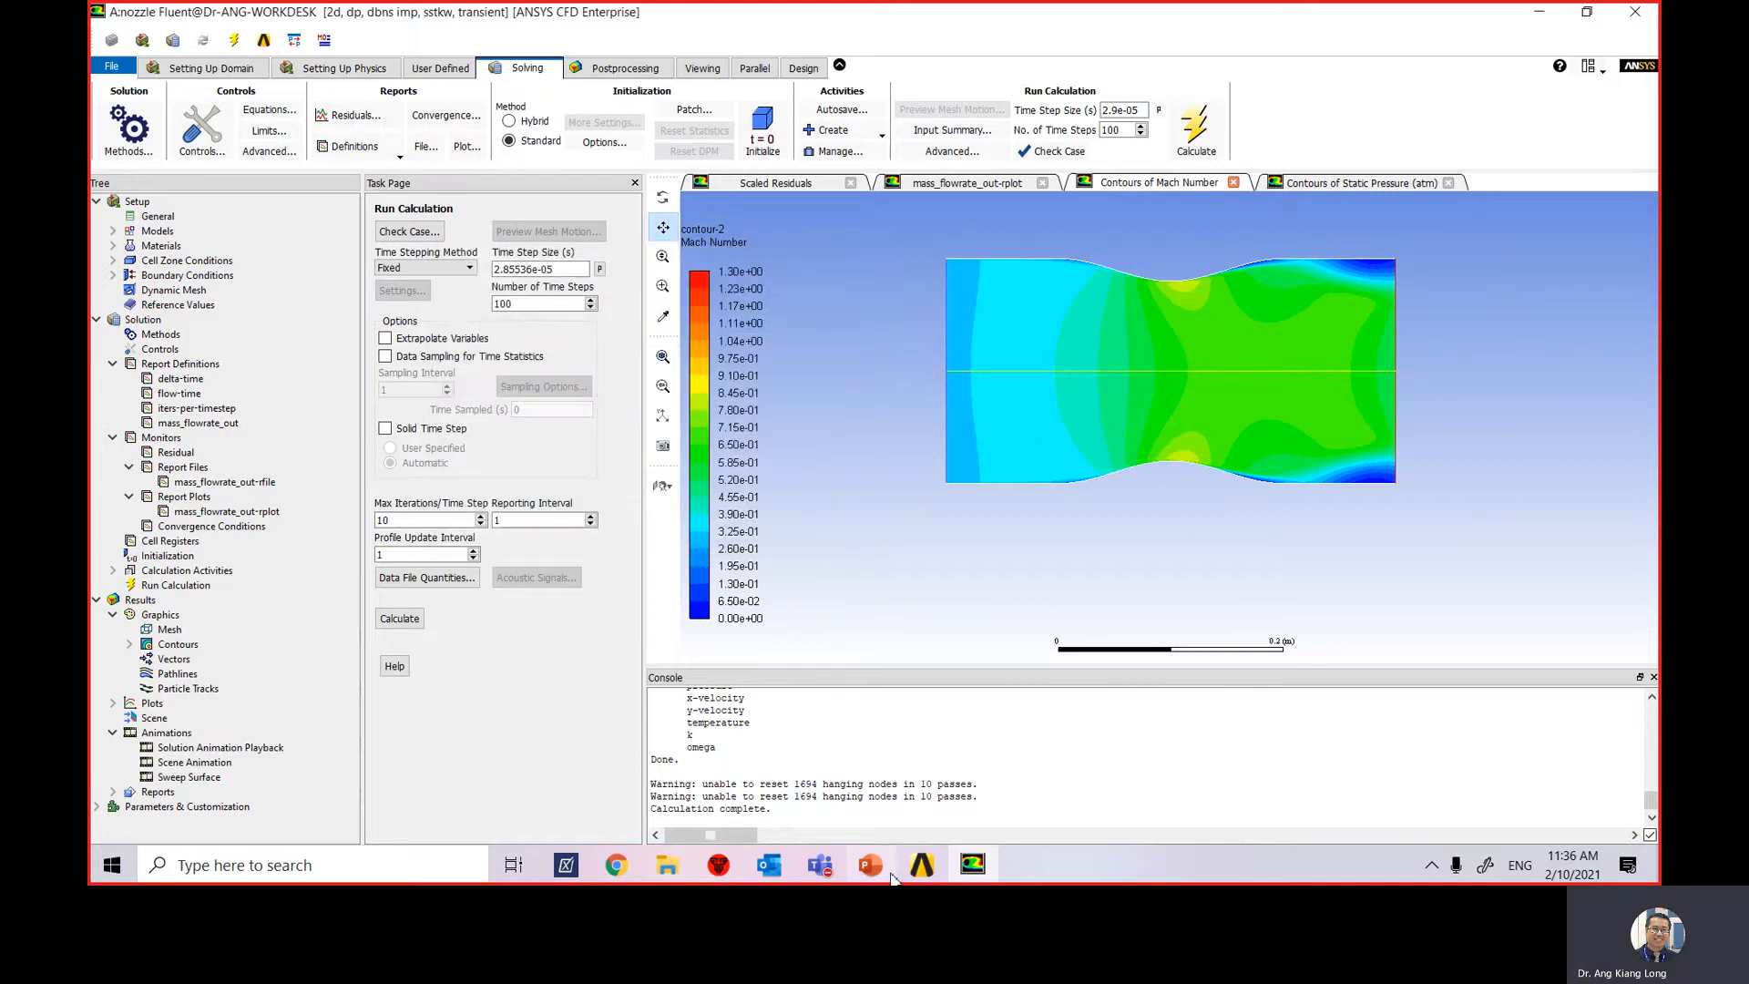
Switch to the PowerPoint lecture file and present slide 43 with the tip on exporting animations.
left_click(870, 864)
scroll(303, 592, "down", 3)
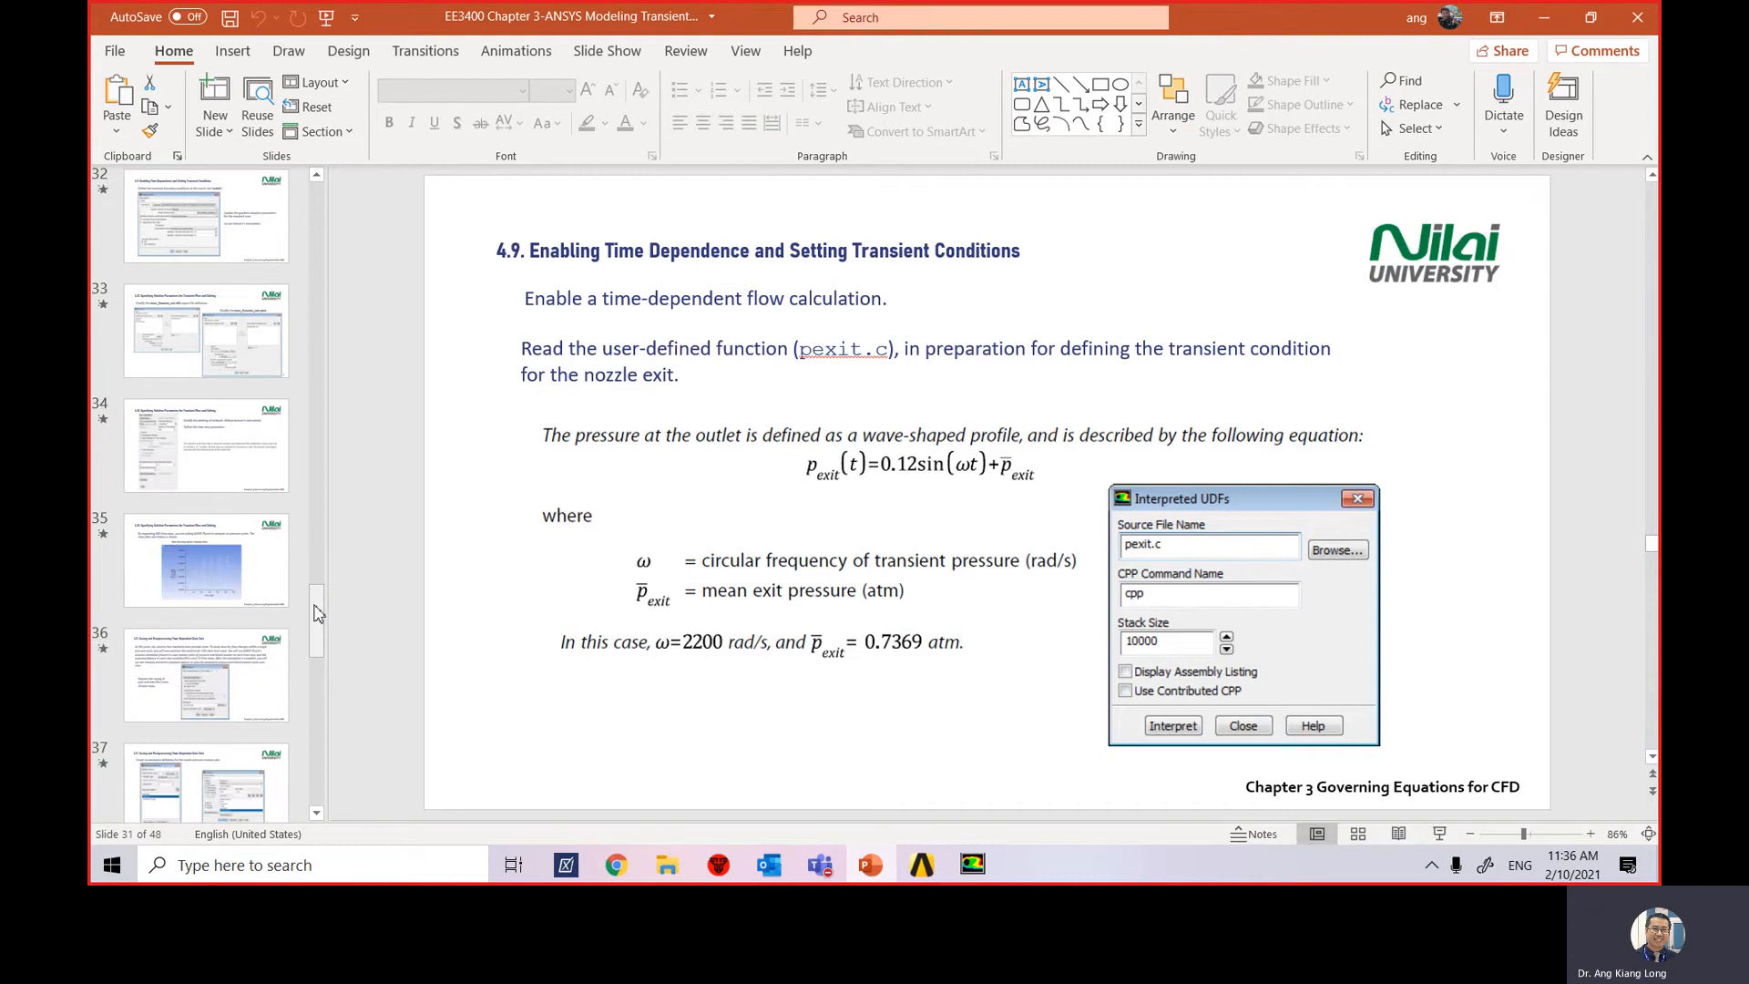
left_click_drag(316, 608, 311, 726)
left_click(206, 489)
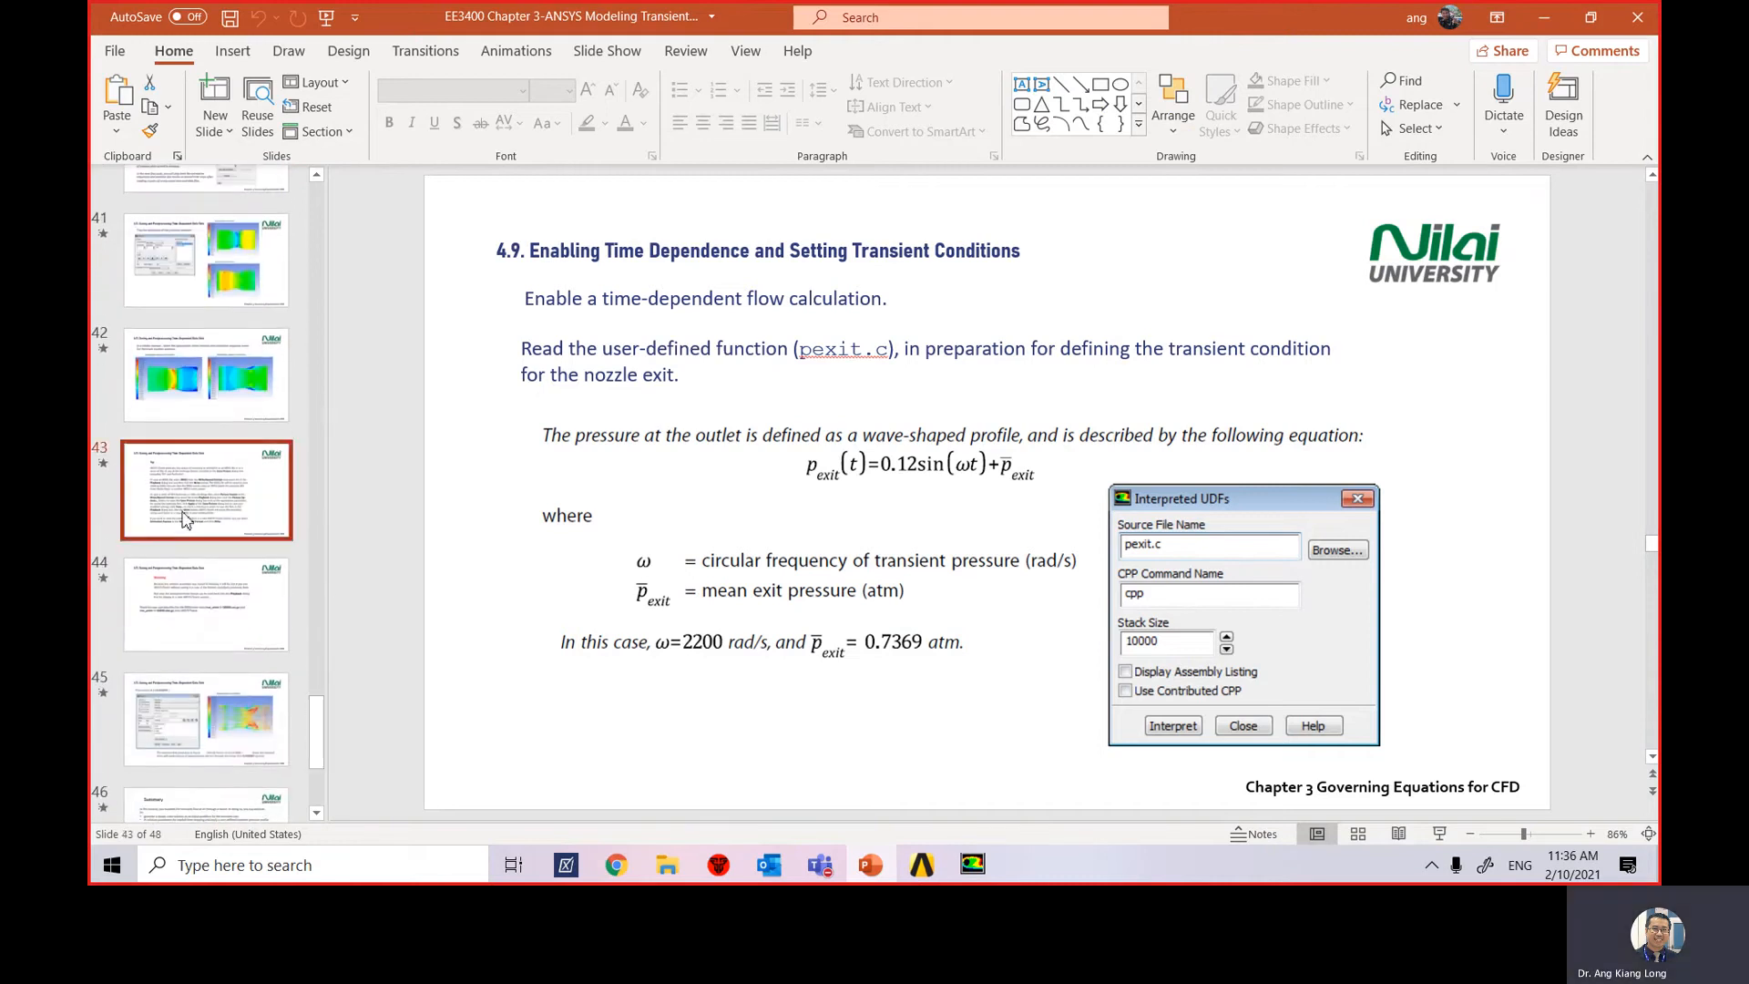
left_click(1440, 834)
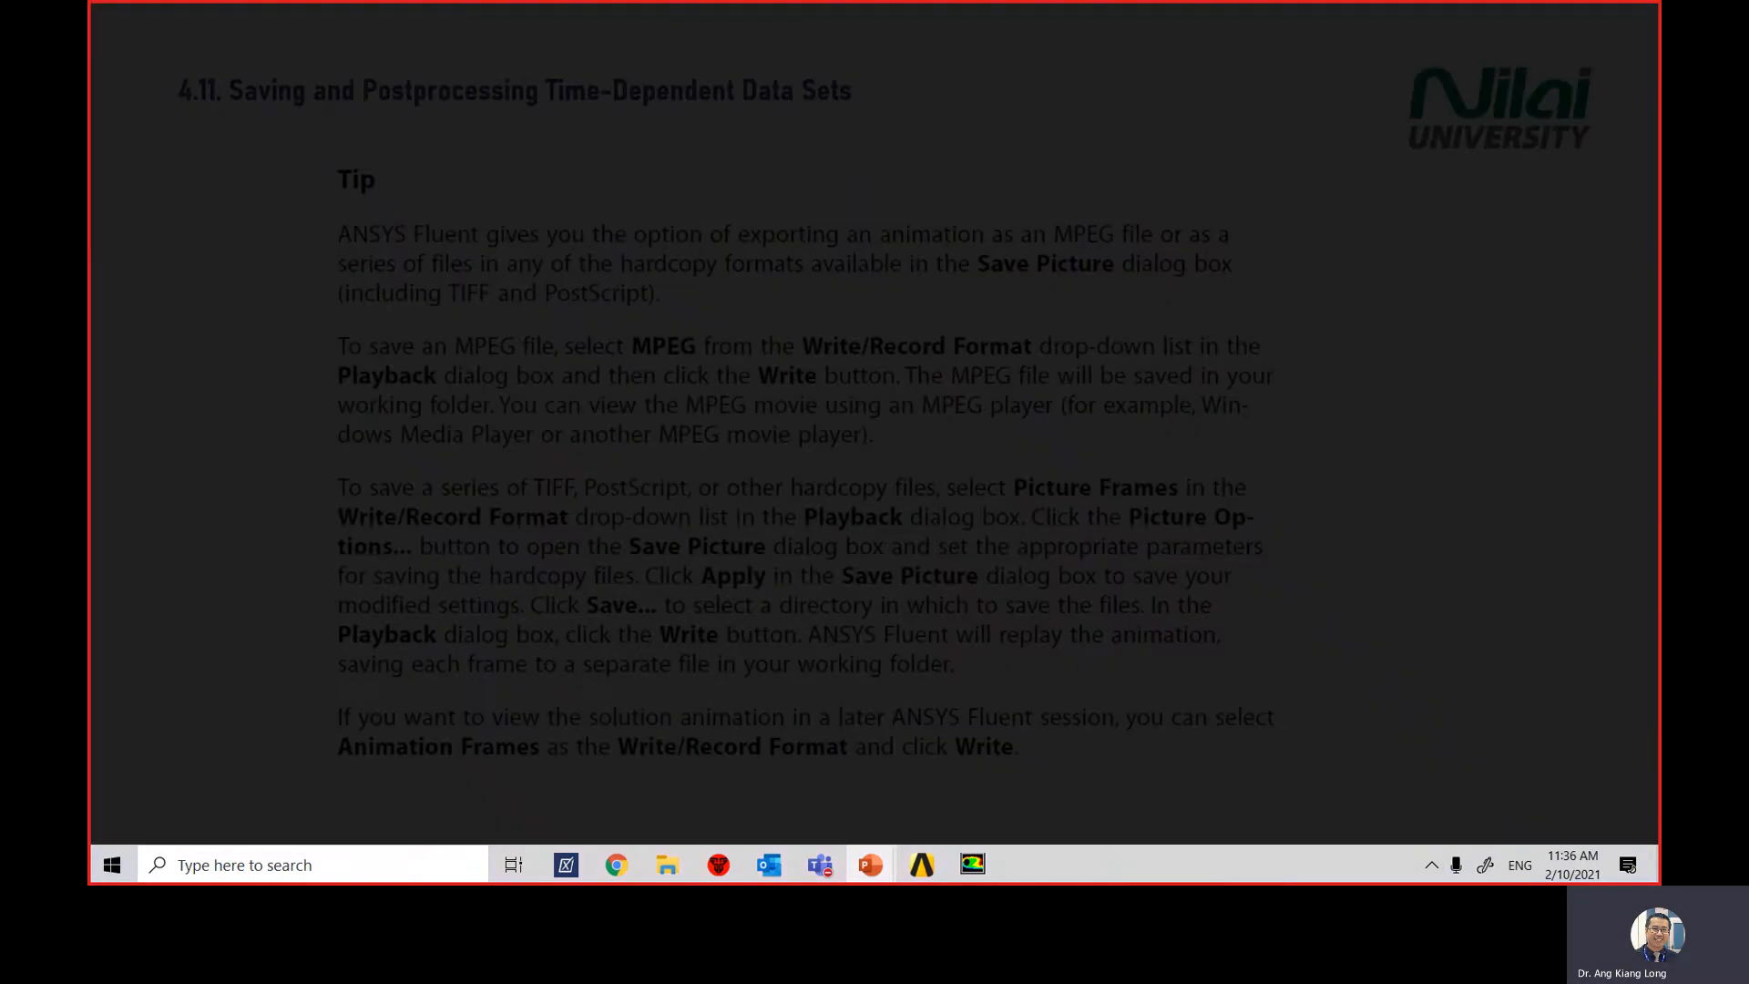
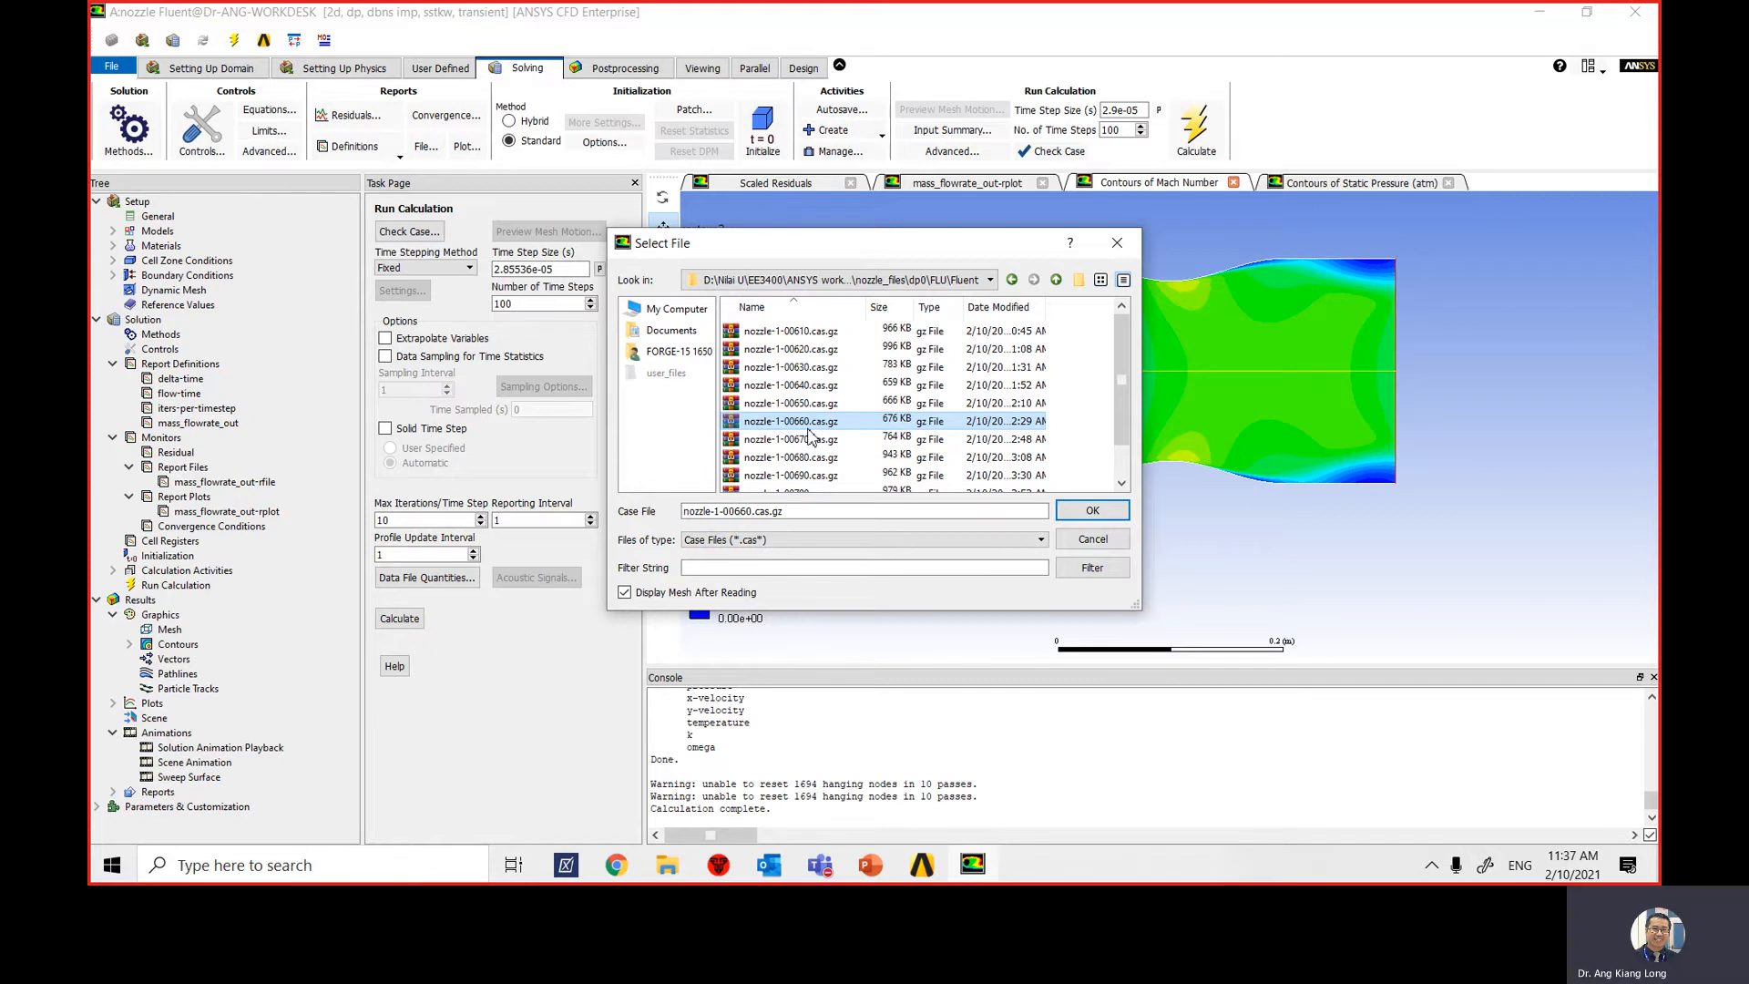
Read nozzle-1-00660.cas.gz with its data in Fluent and display velocity vectors colored by velocity magnitude, with scale 50 and skip 50.
left_click(1093, 512)
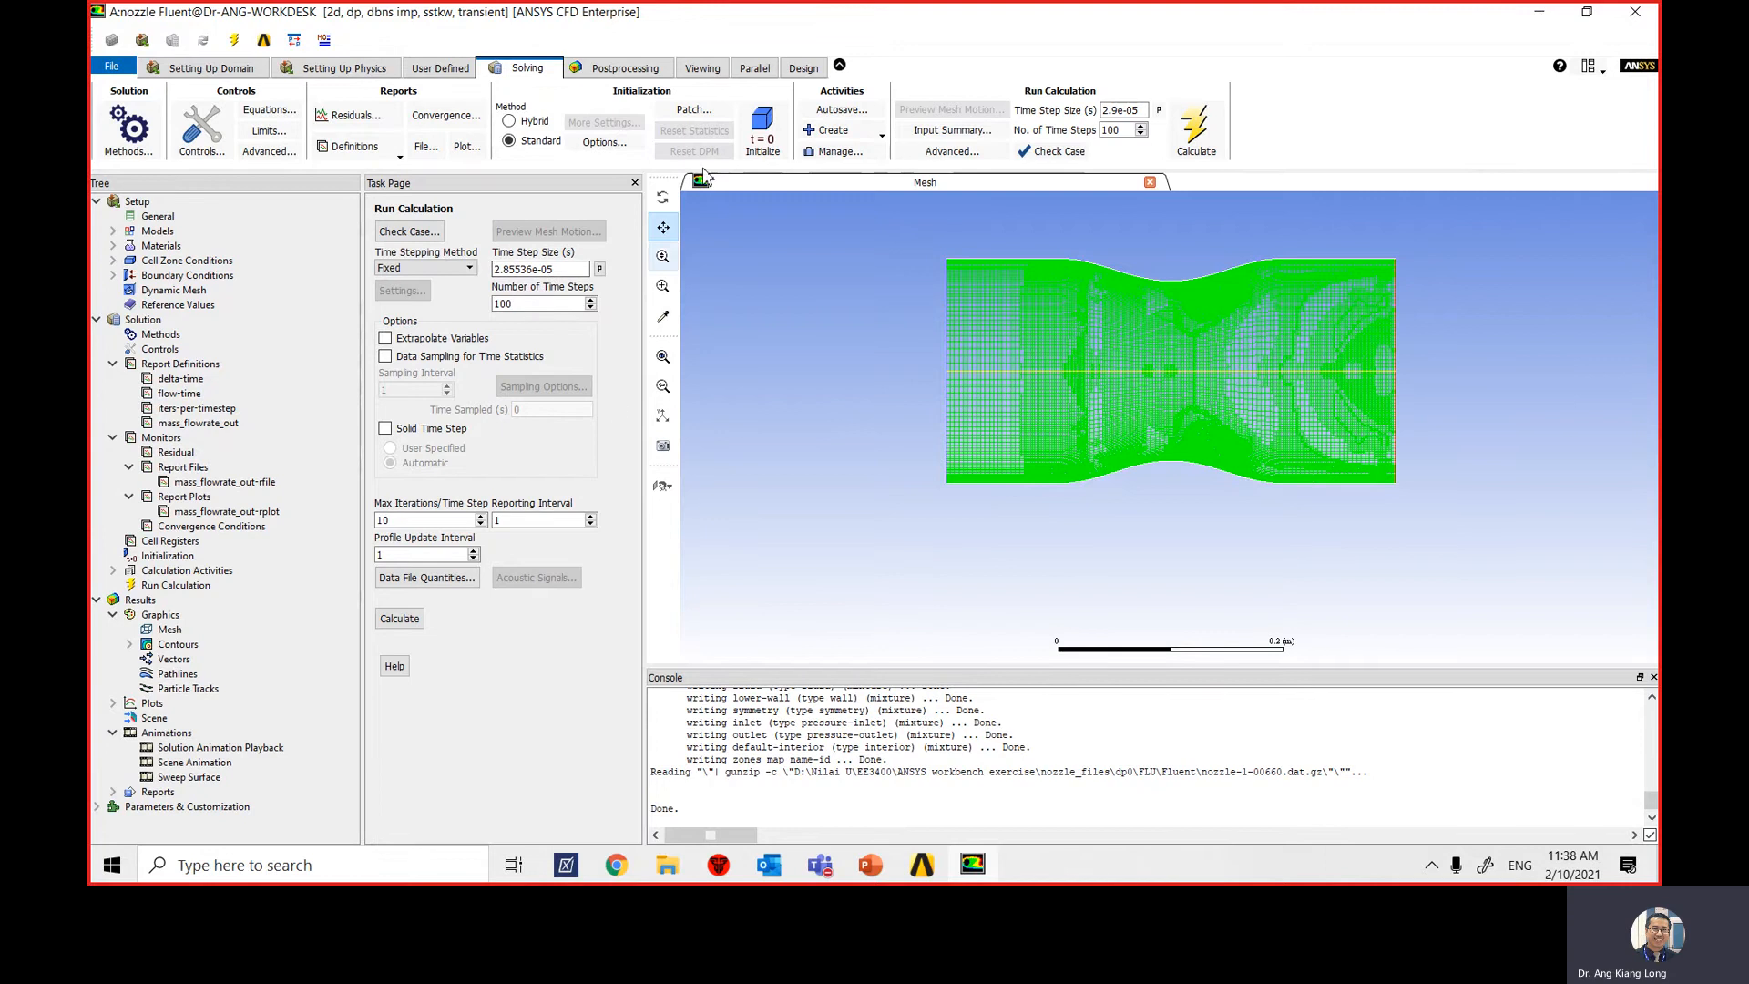
left_click(601, 69)
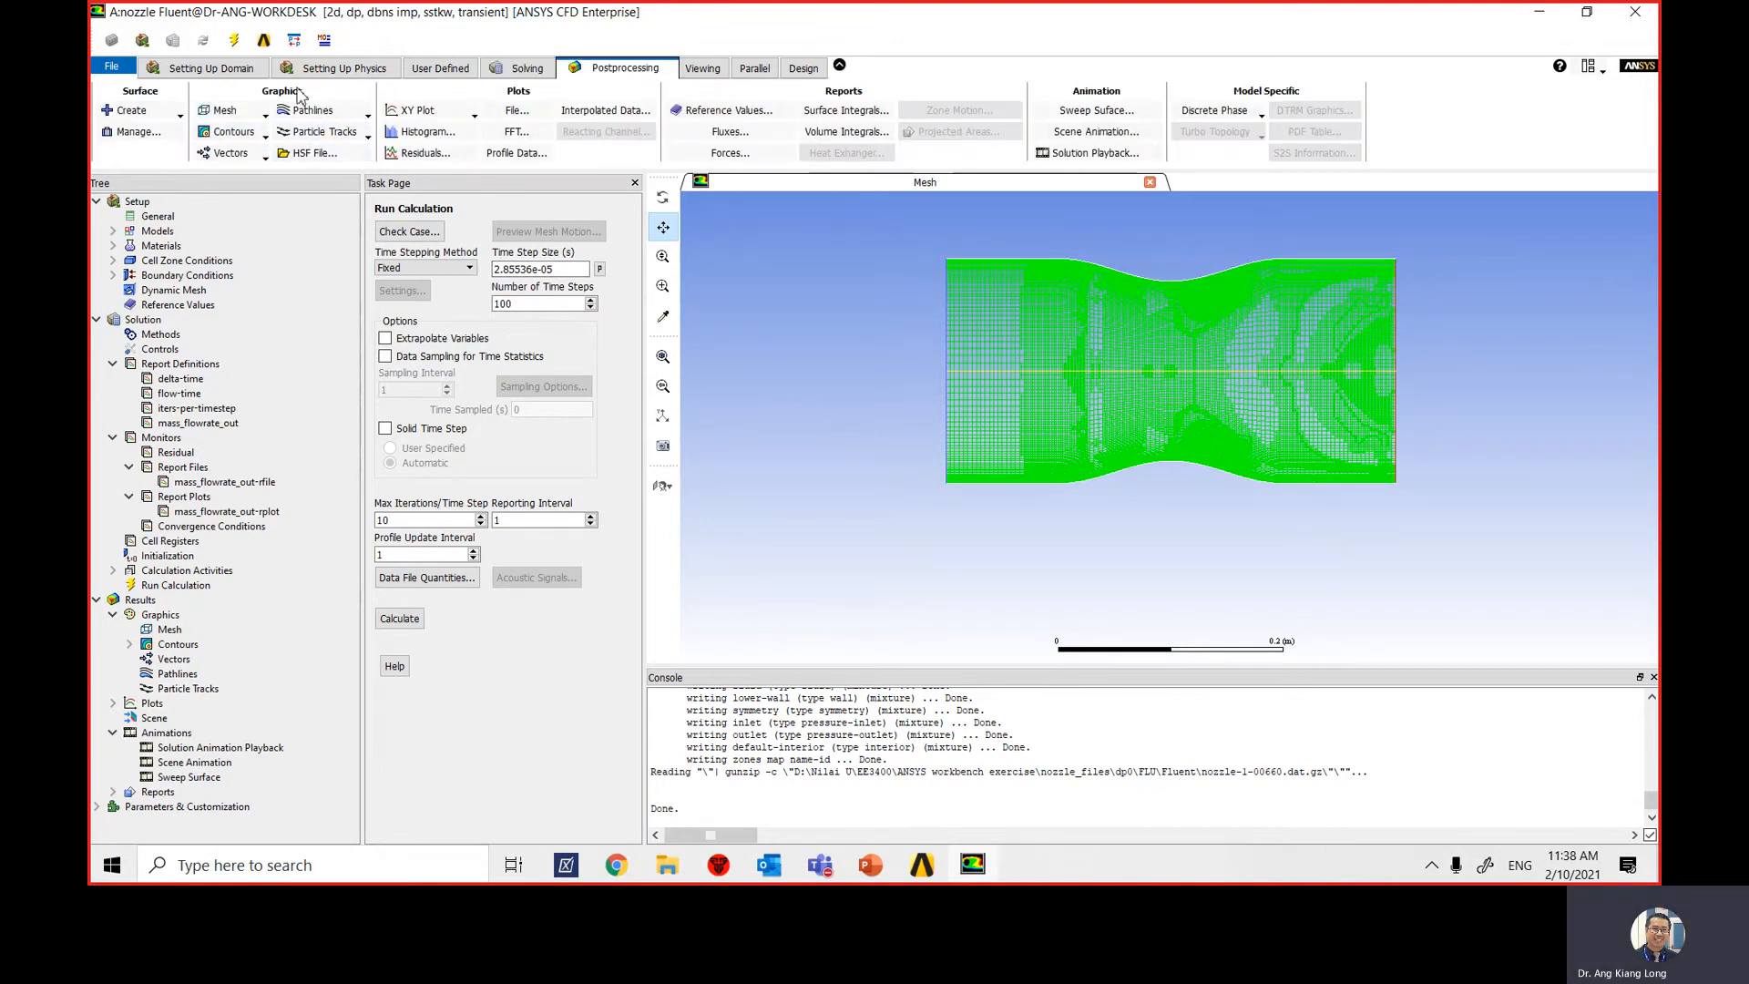
left_click(254, 157)
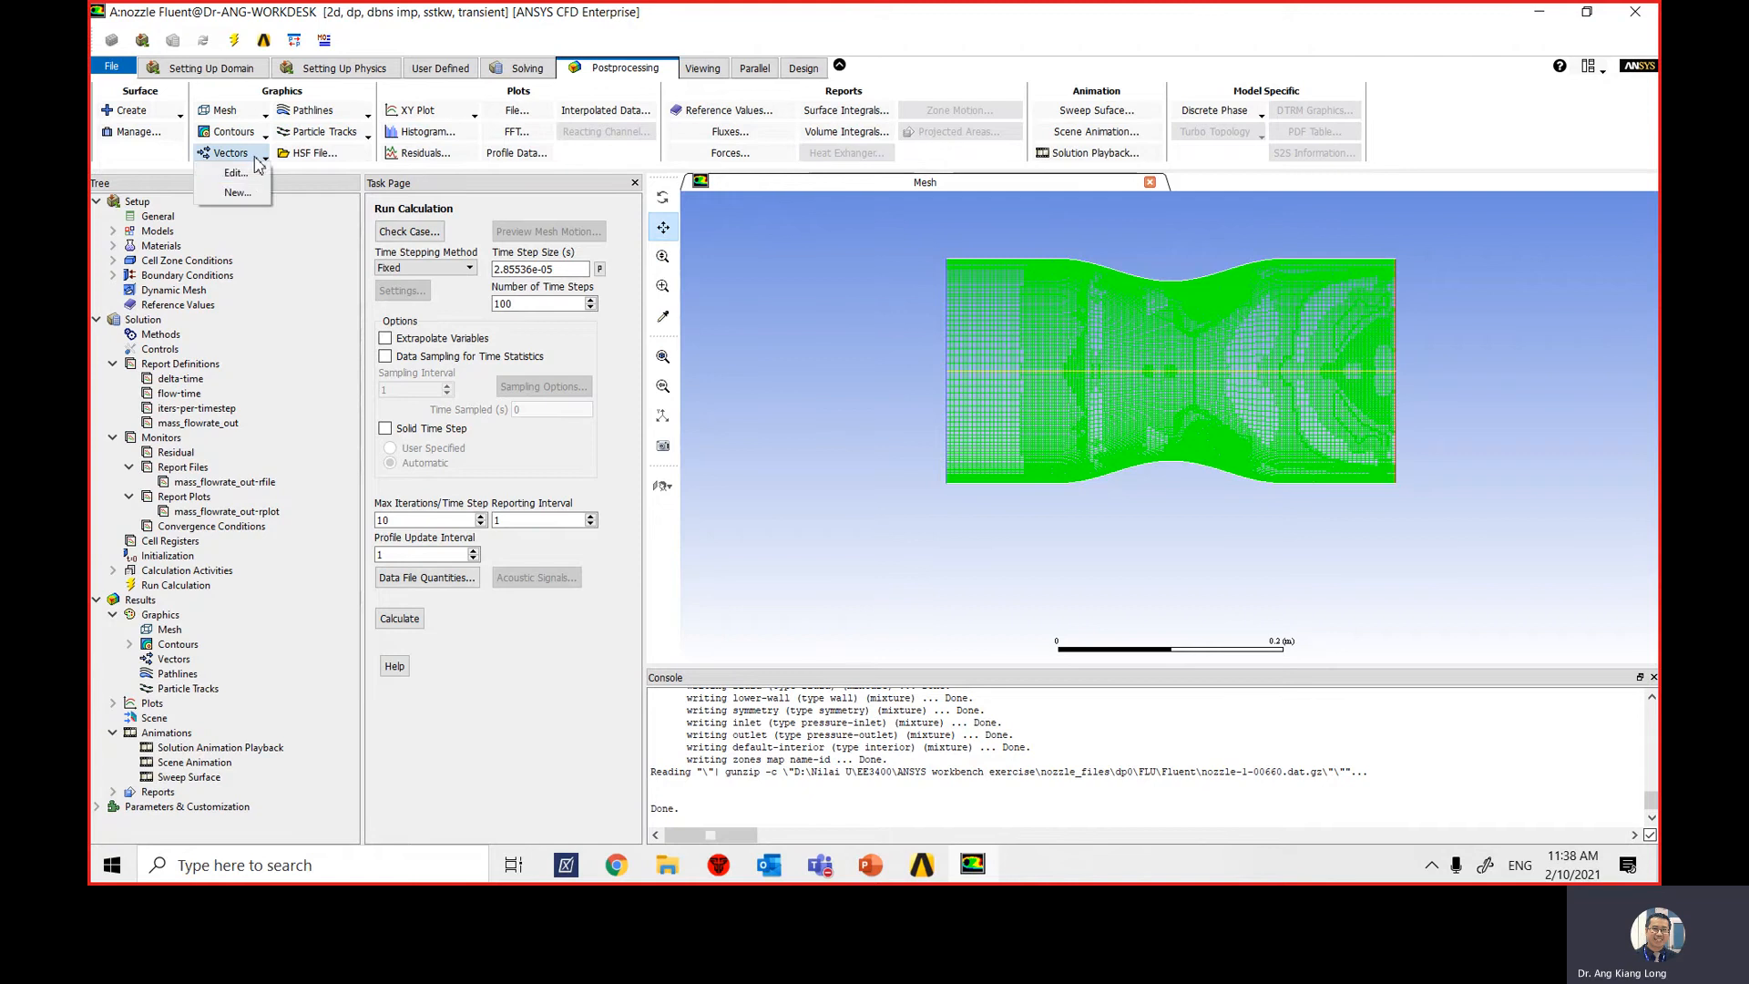
left_click(236, 173)
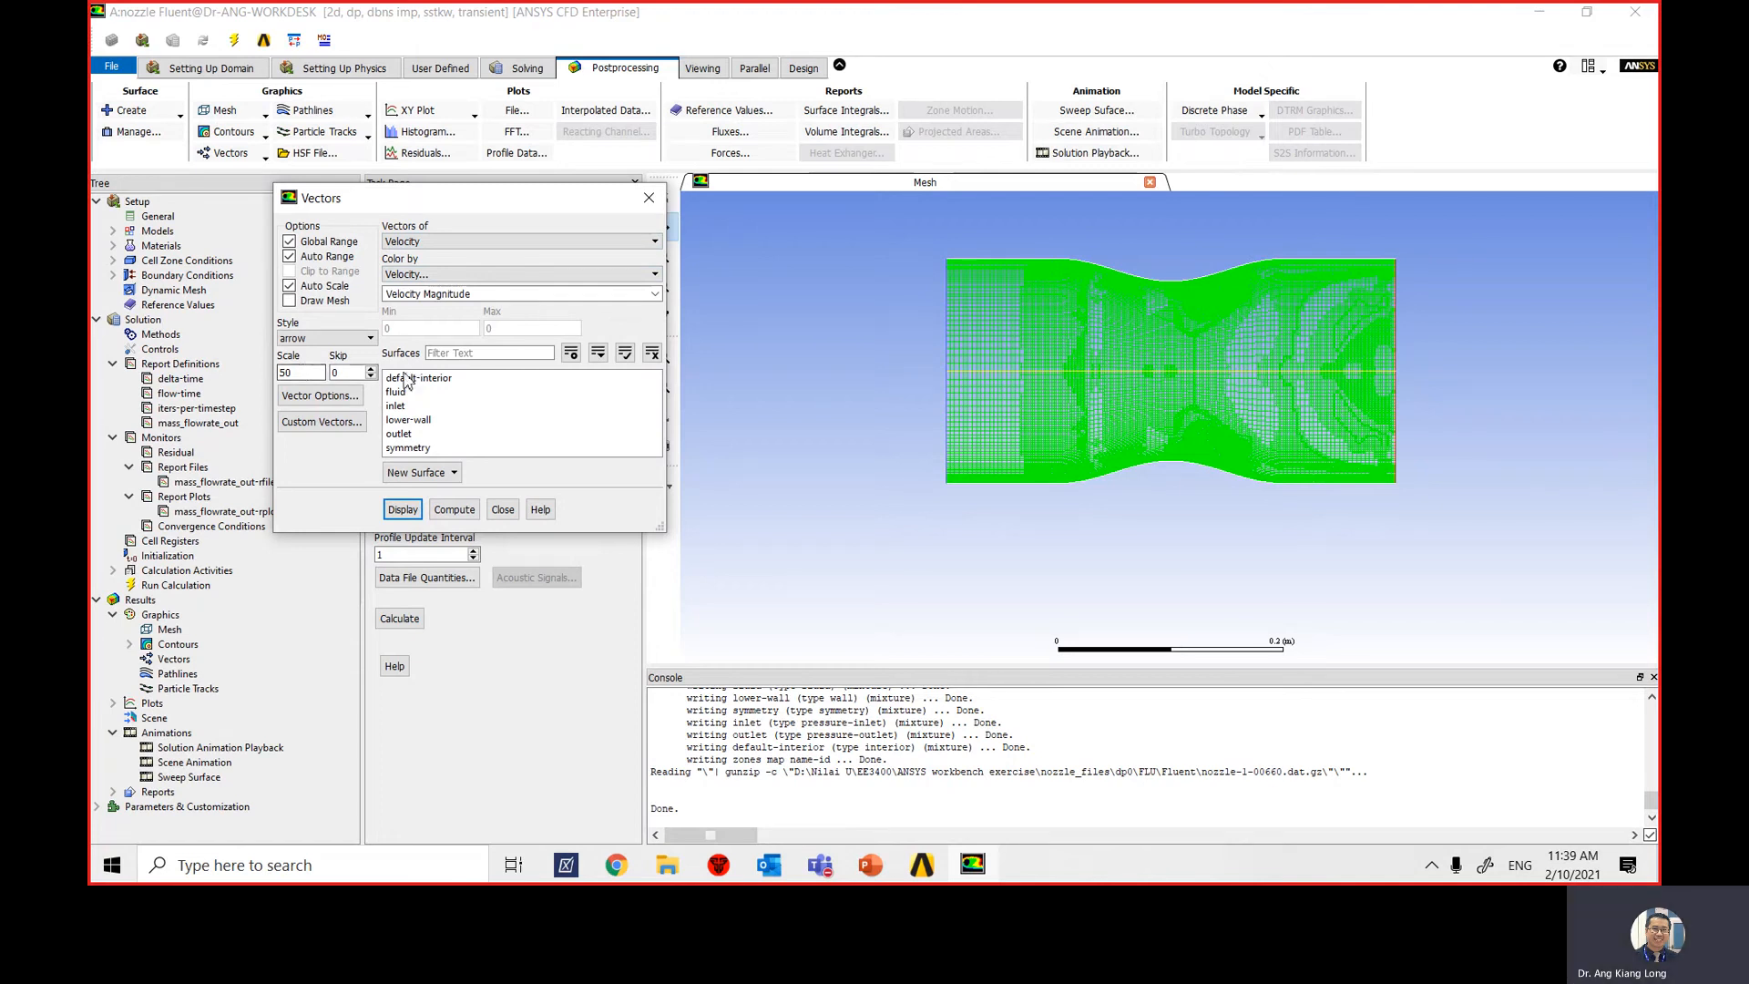
key("Tab")
type("50")
left_click(404, 511)
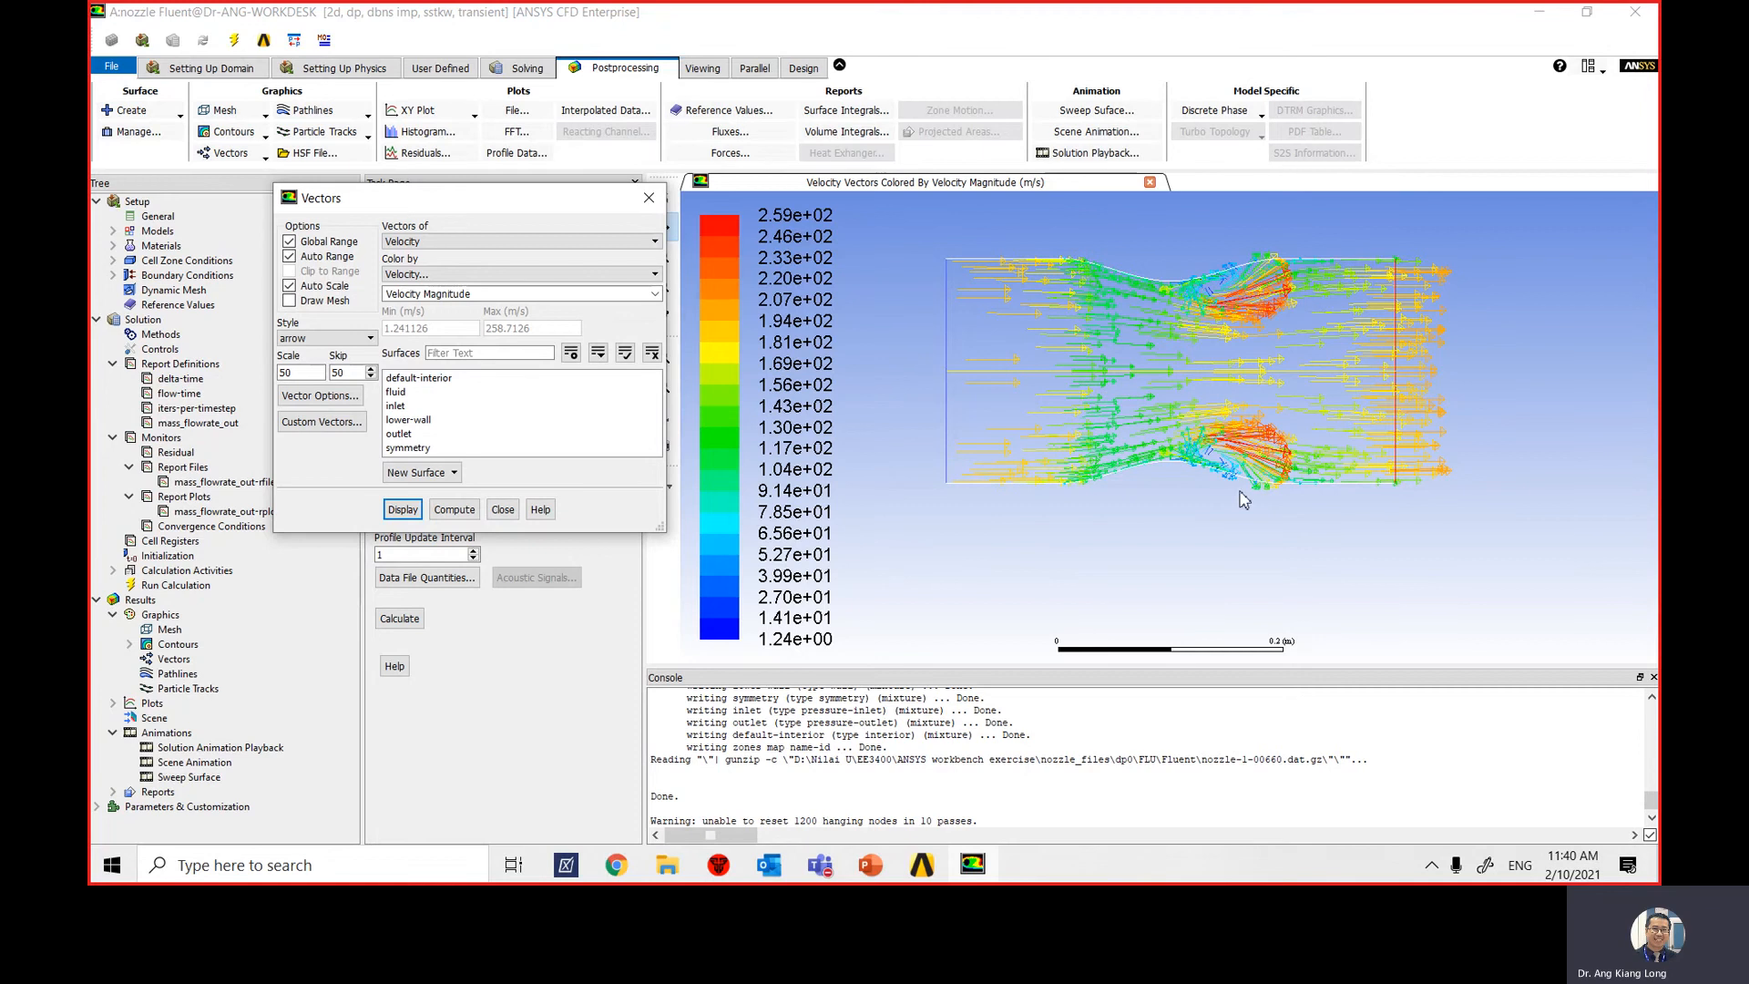
Examine the velocity vectors near the upper wall just past the throat, close the vector settings, and fit the whole nozzle in view.
scroll(1244, 248, "up", 5)
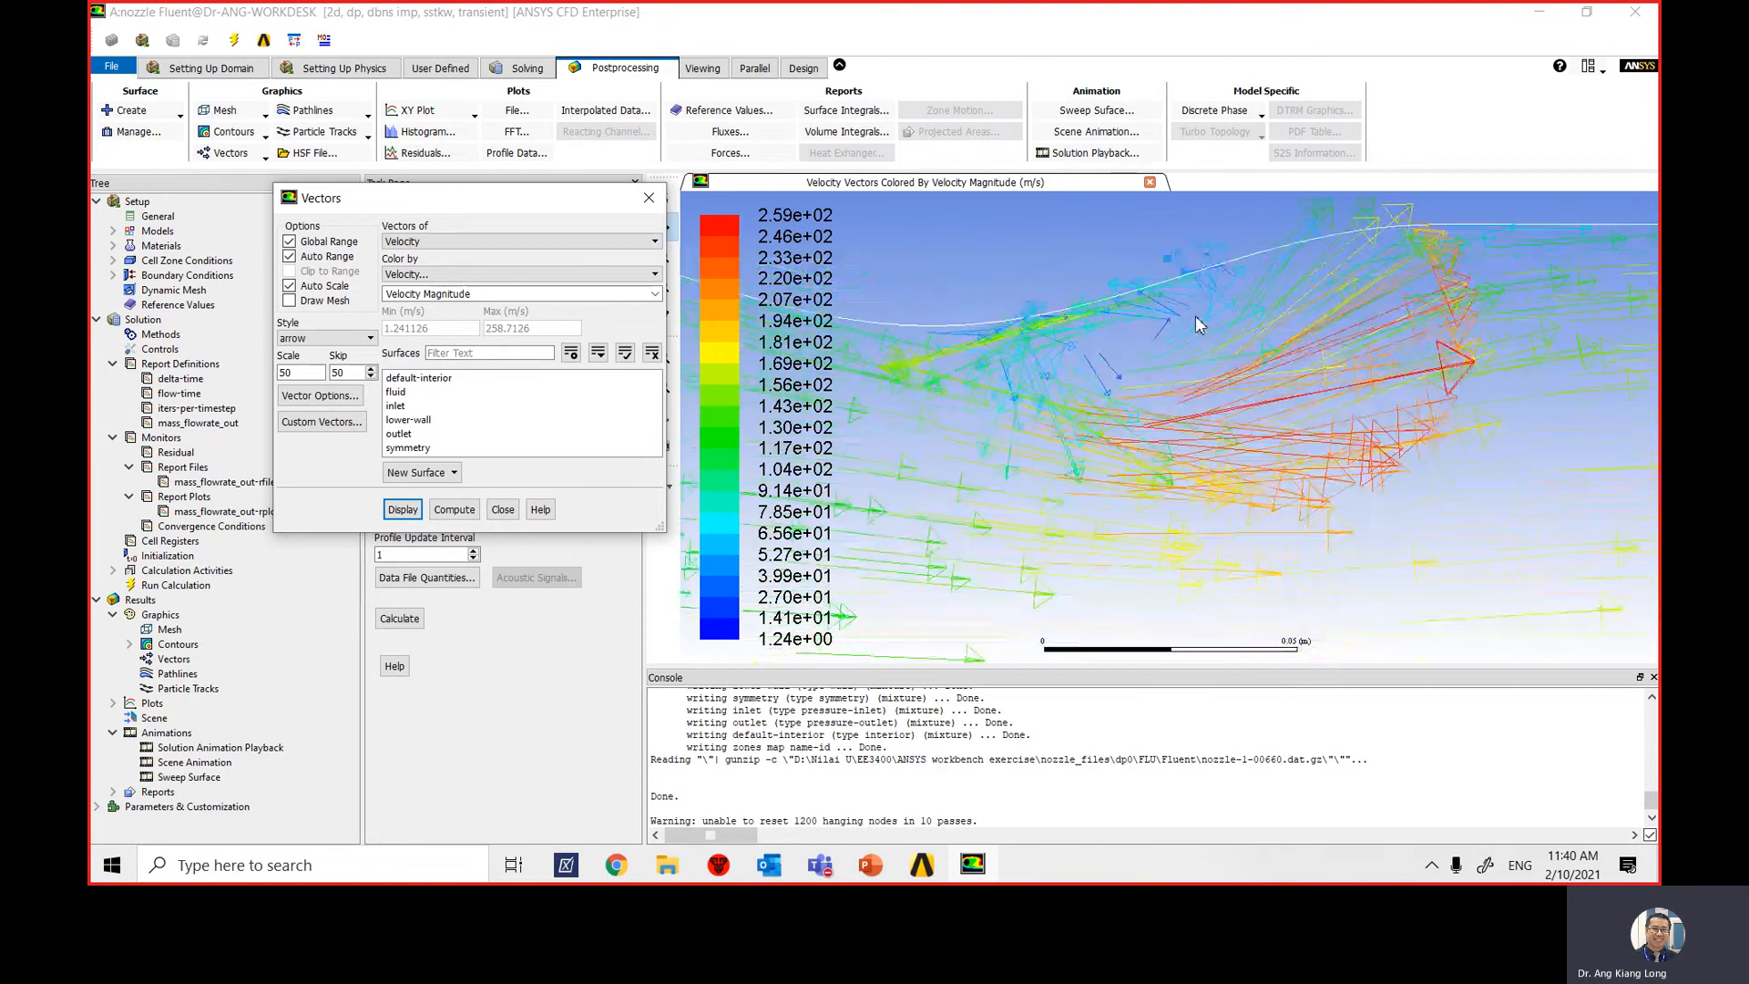
scroll(1071, 357, "down", 2)
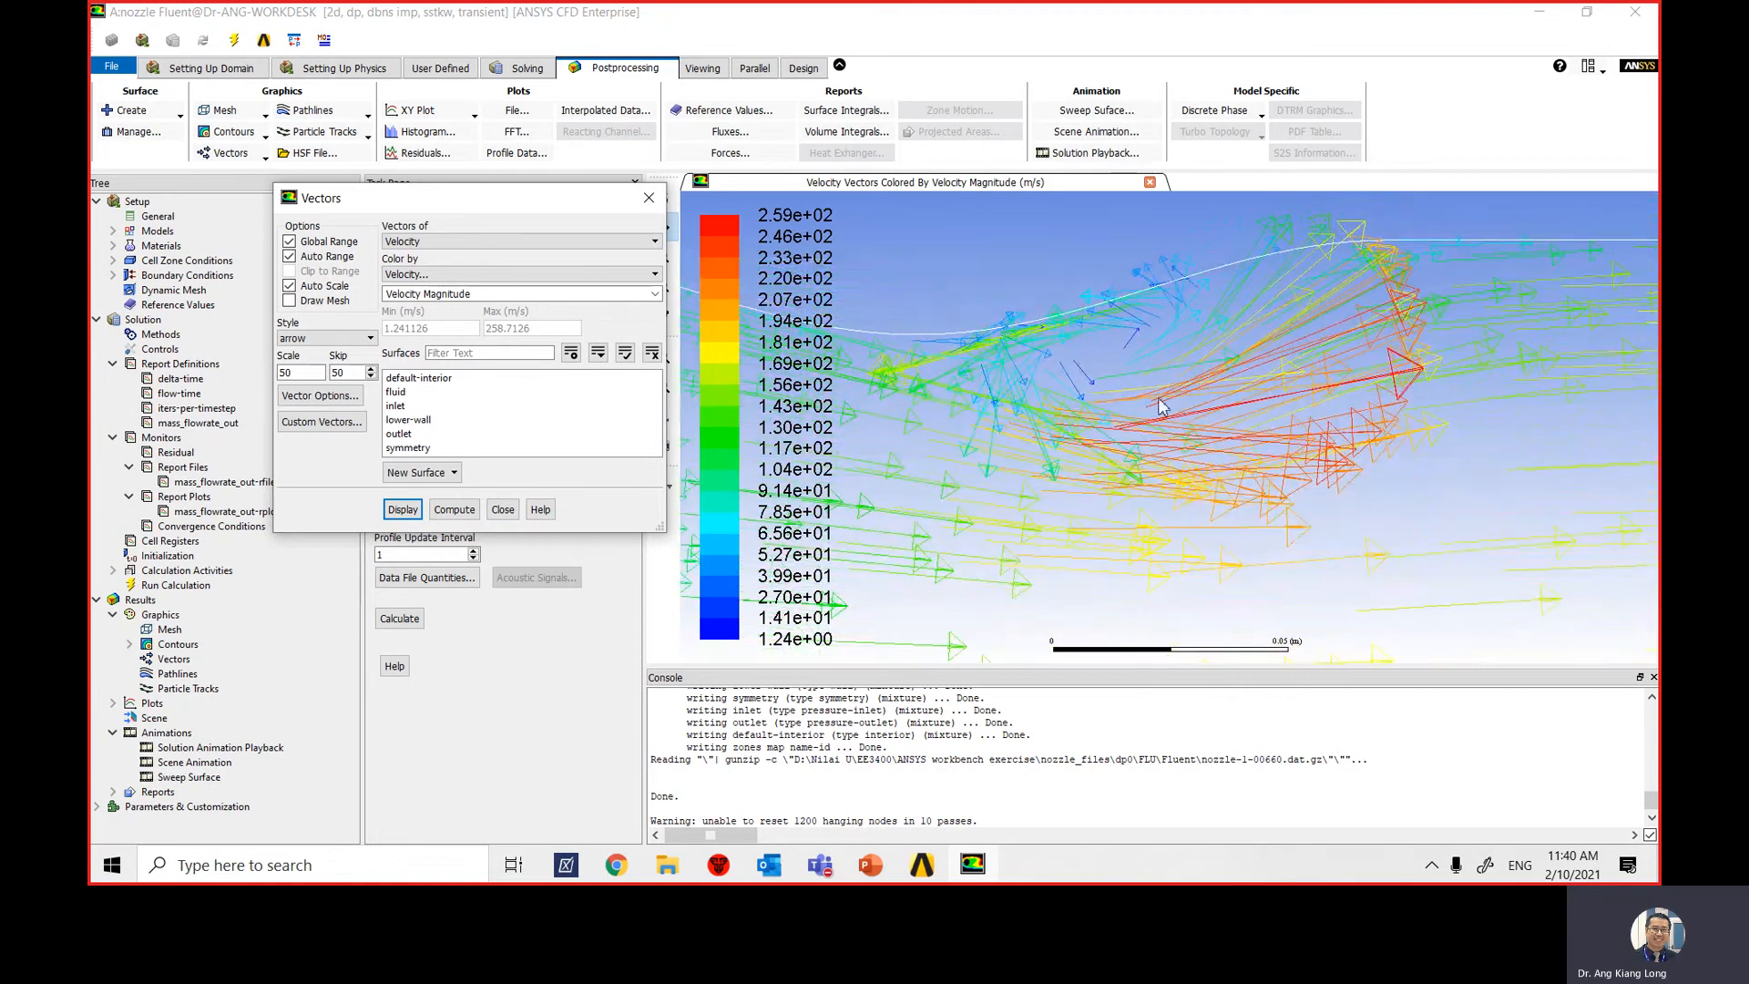
scroll(1137, 549, "down", 3)
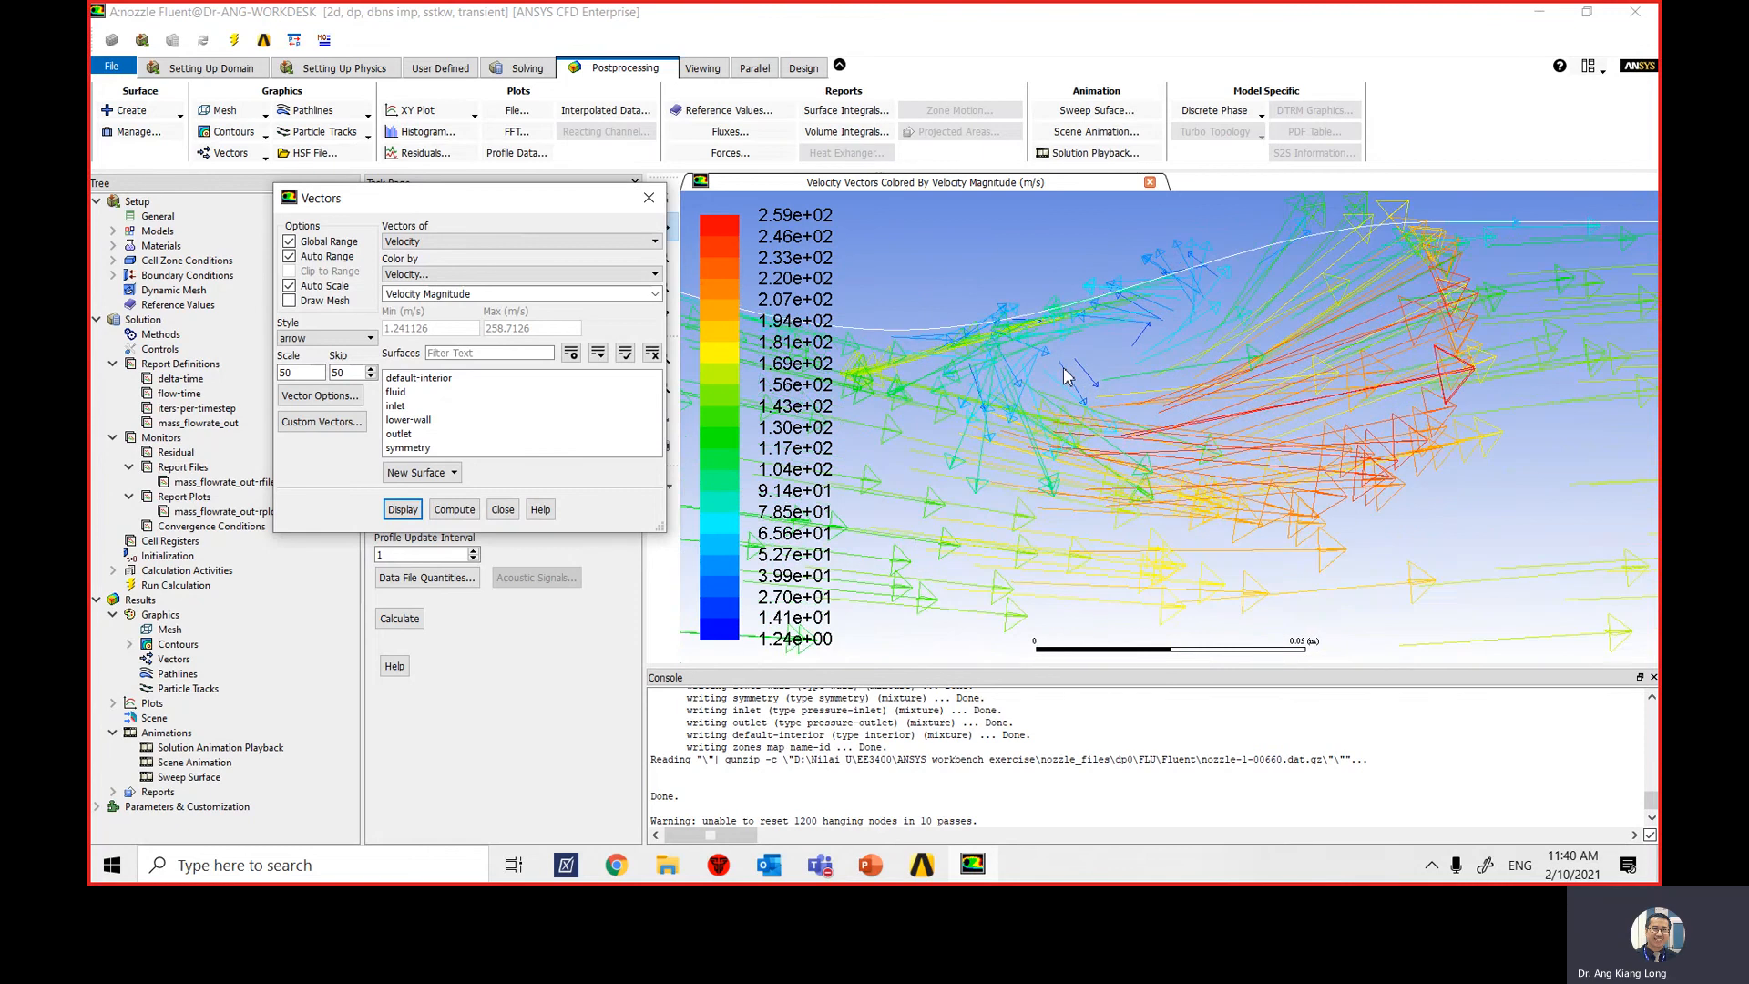
scroll(1138, 549, "down", 2)
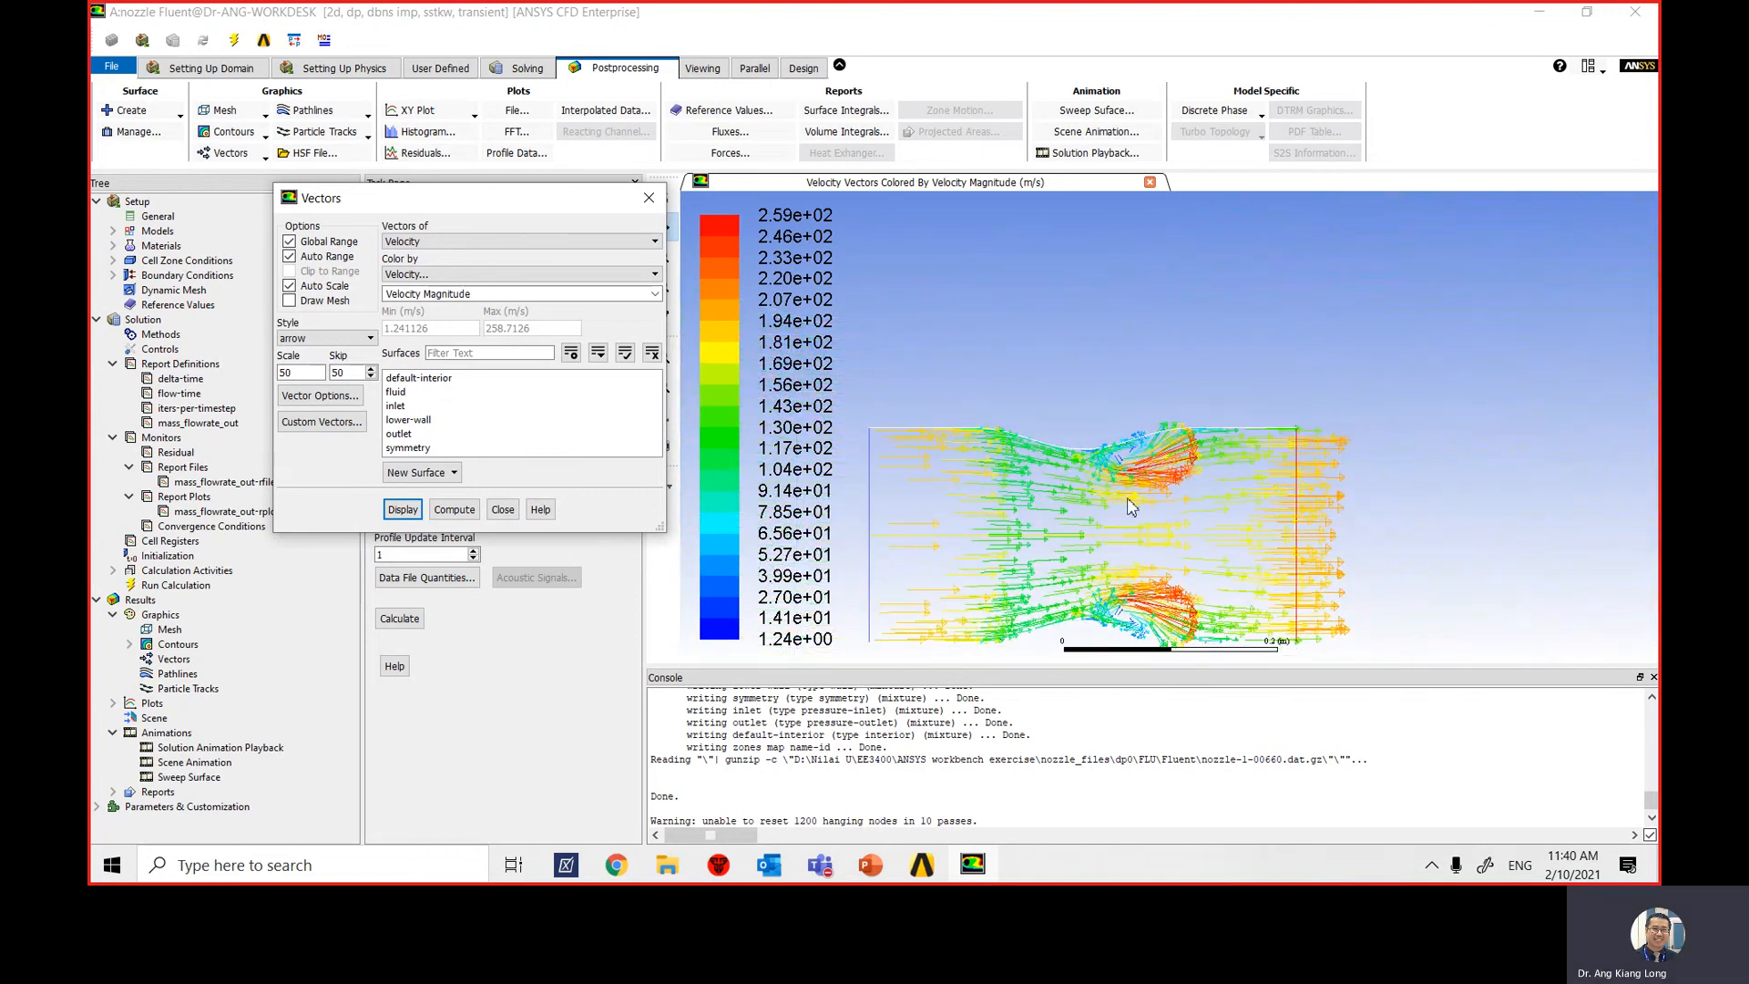
left_click(503, 509)
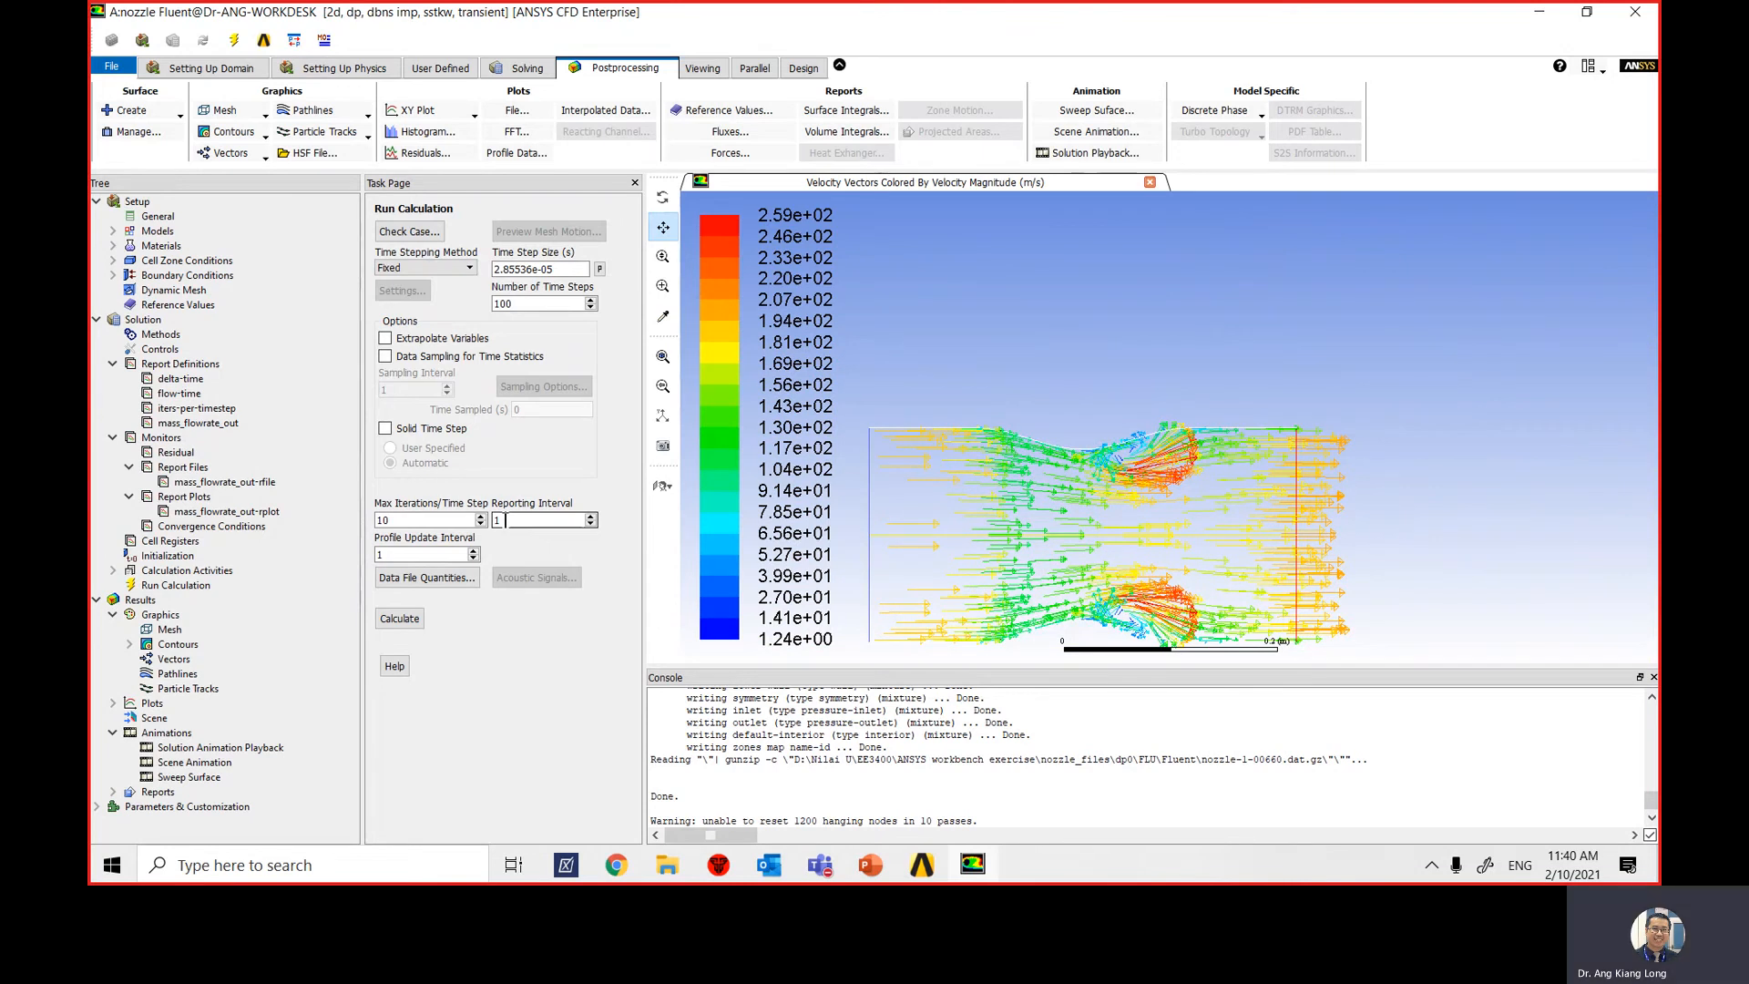
left_click(663, 356)
scroll(1138, 495, "down", 3)
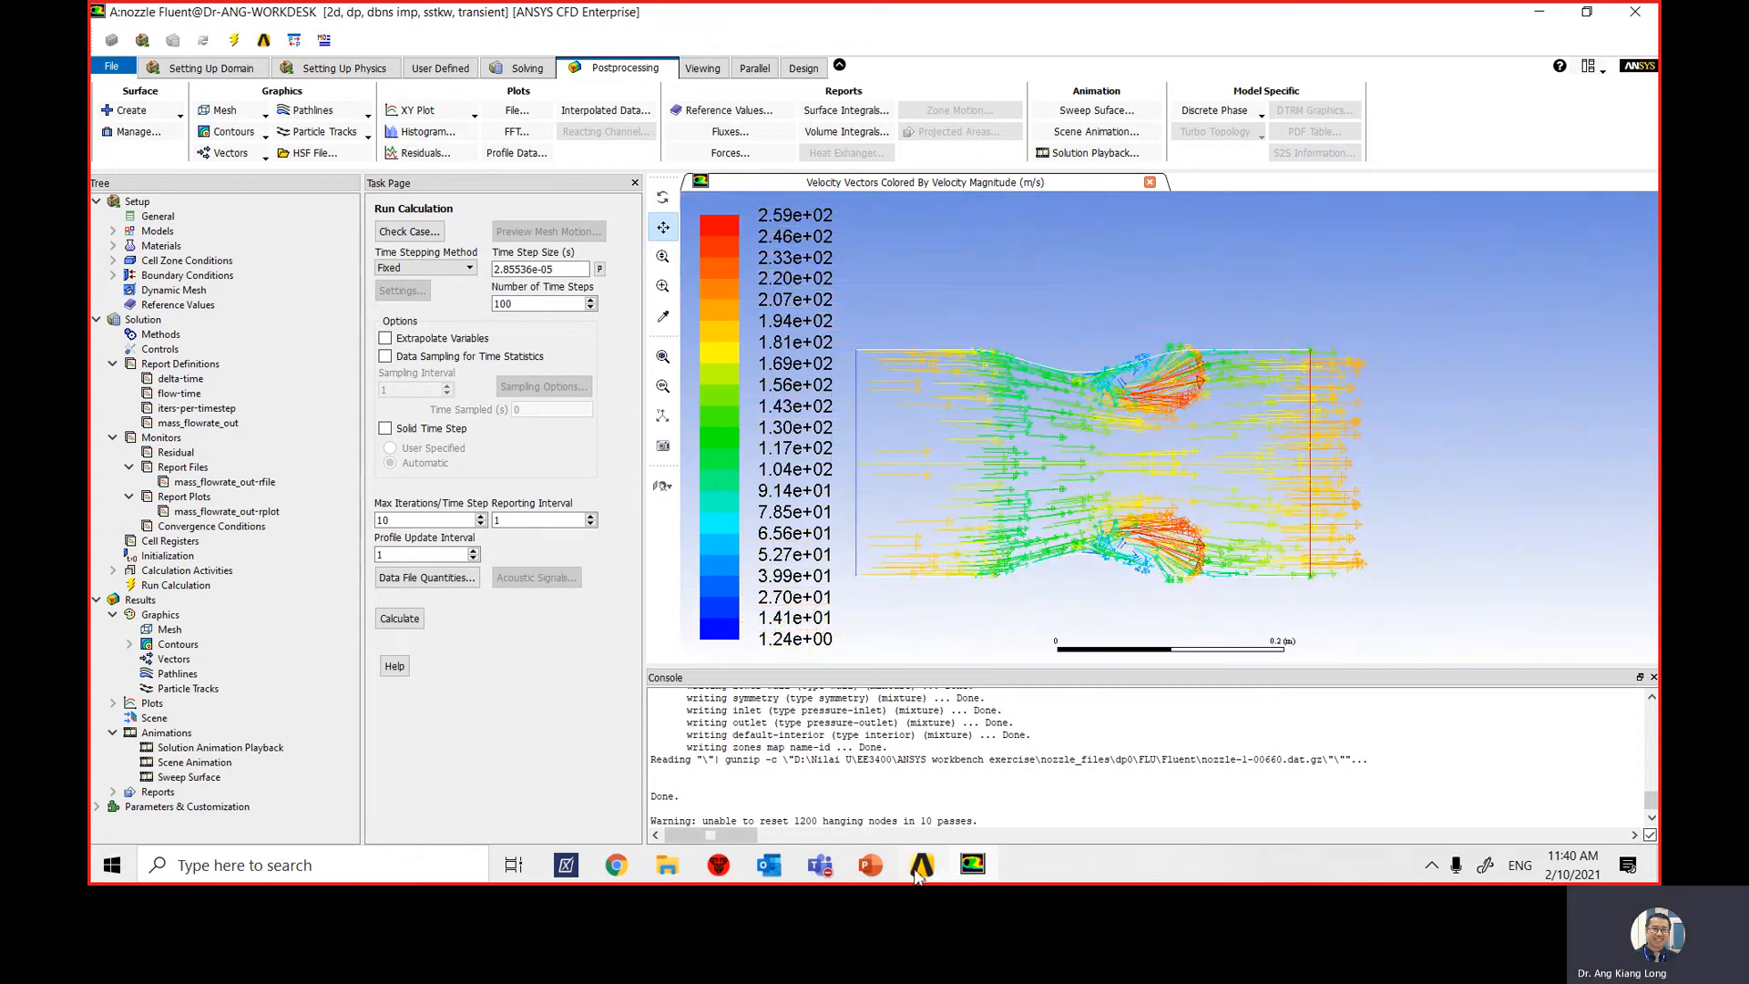
Switch to the running PowerPoint slide show and advance to the slide on plotting vectors at t=0.018849 s.
mouse_move(919, 873)
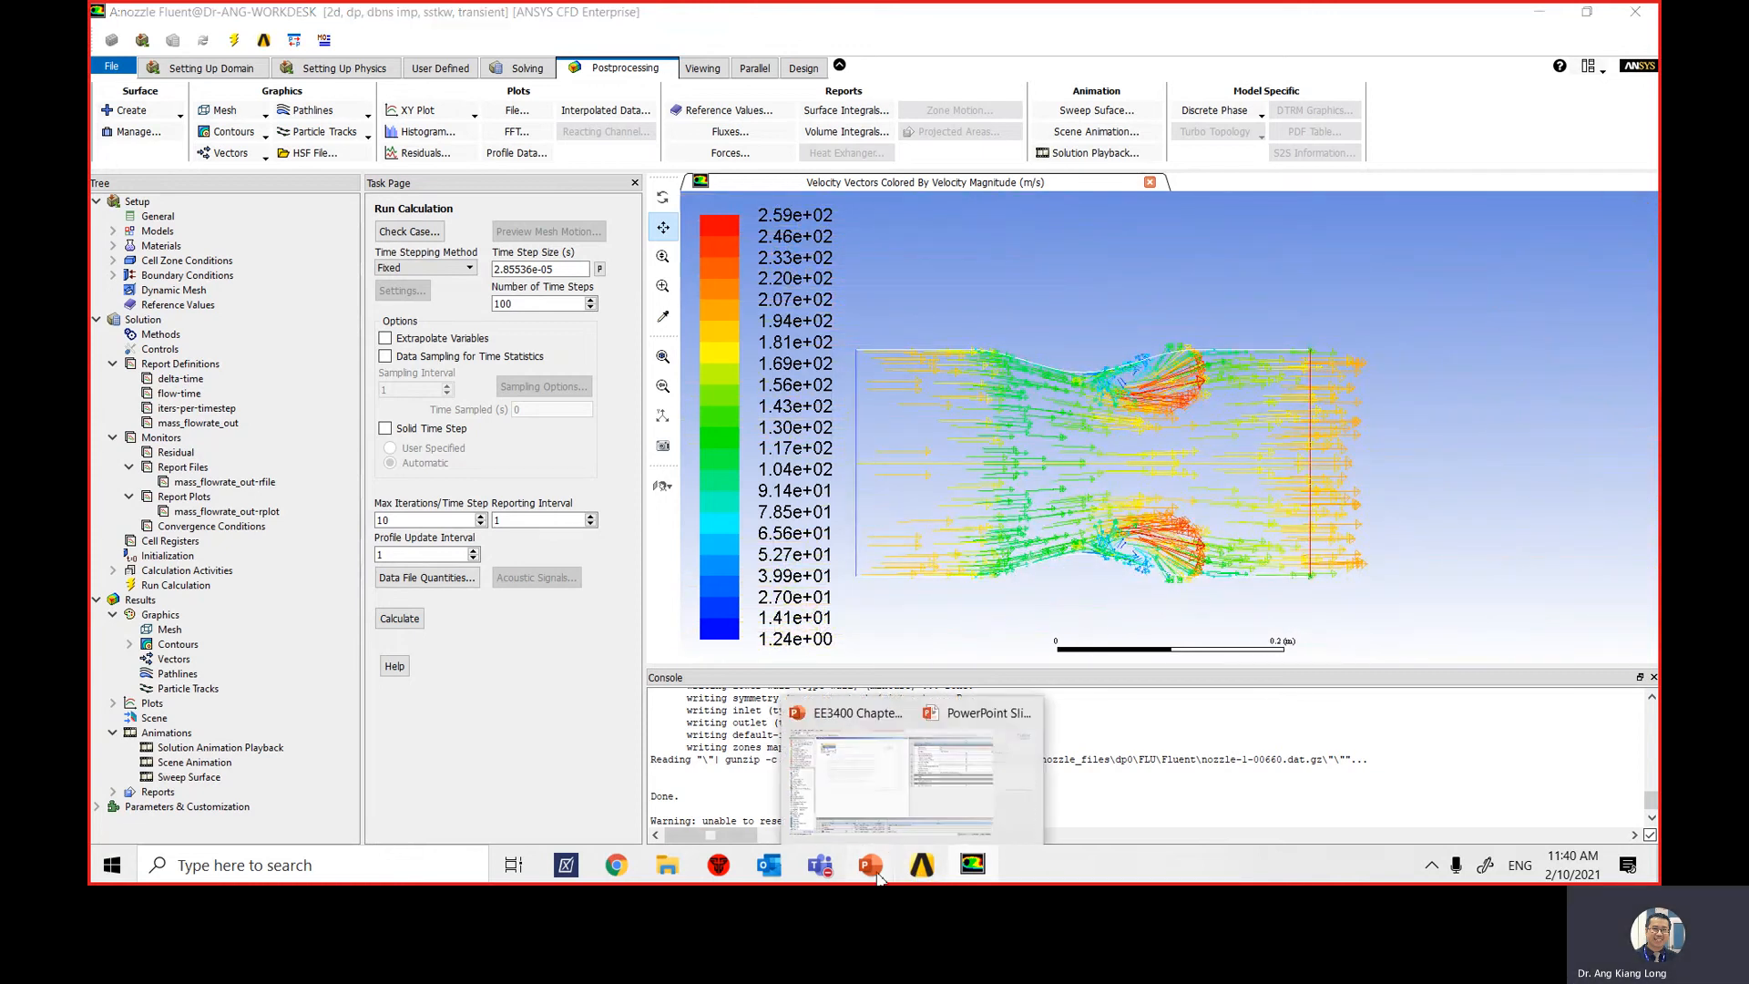
left_click(984, 774)
left_click(752, 583)
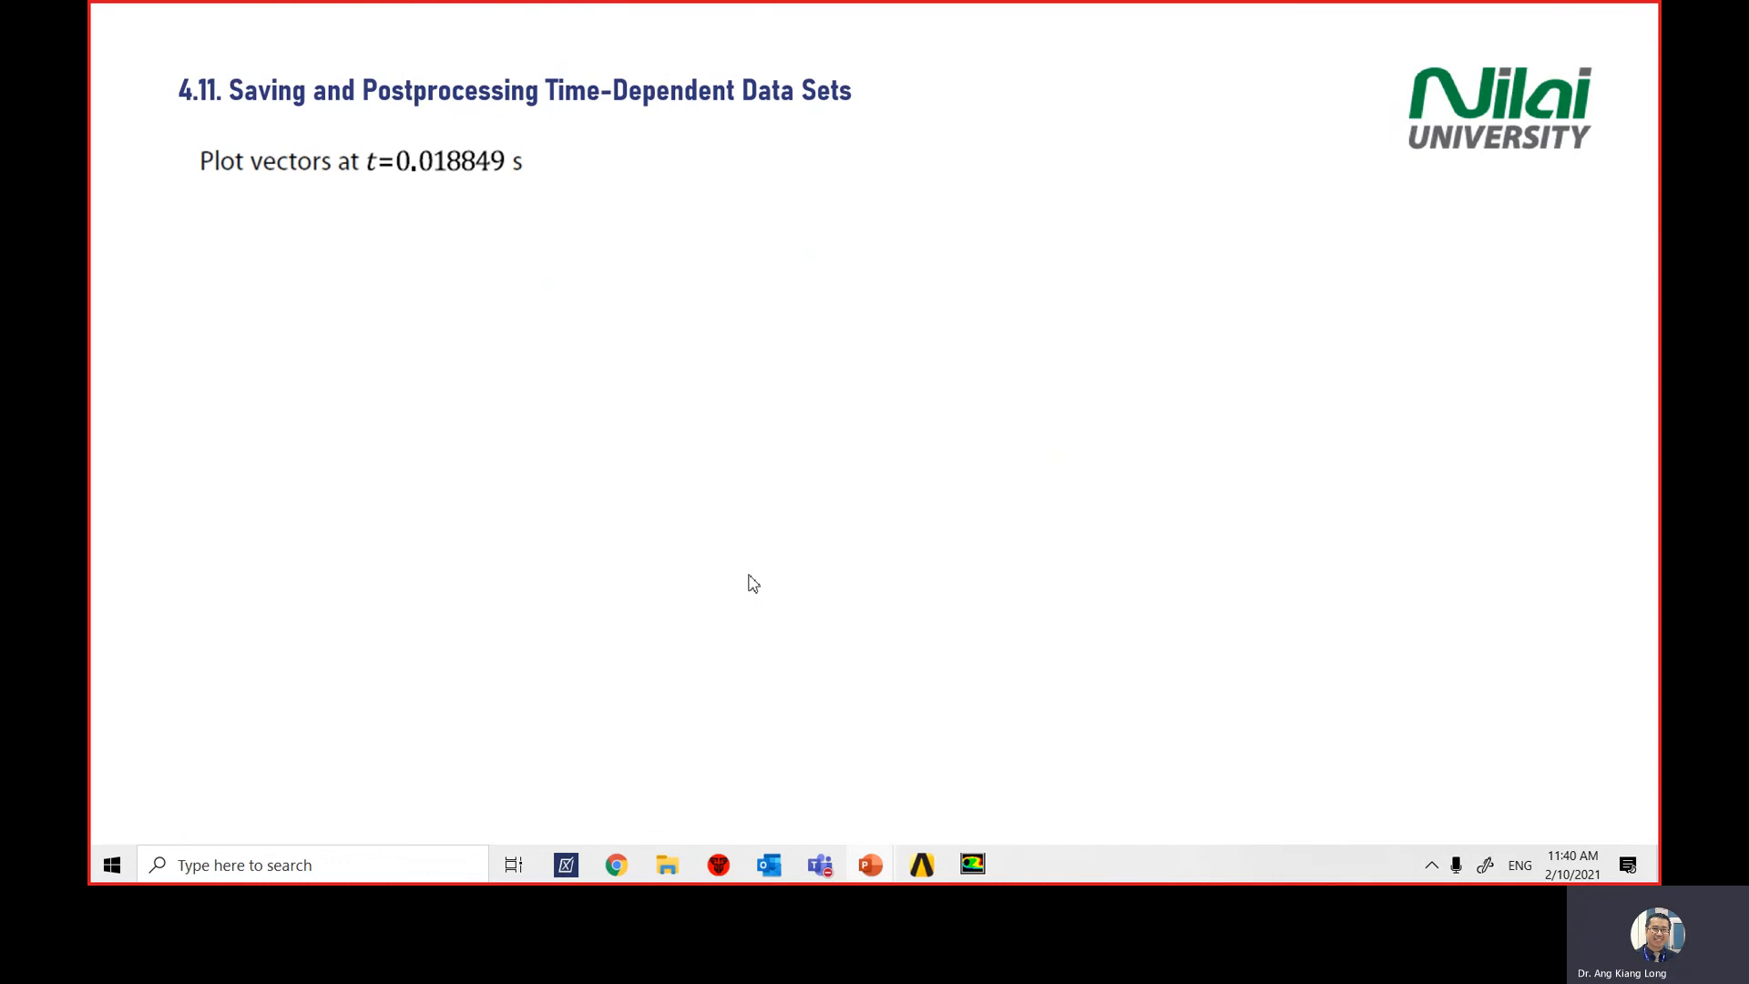